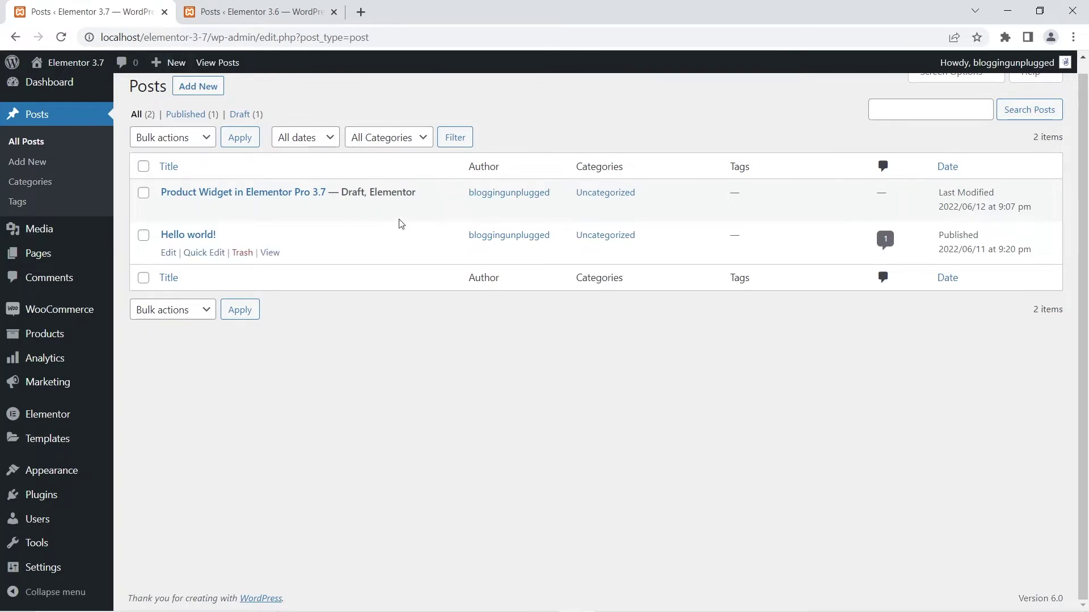
# - Open the draft post "Product Widget in Elementor 3.6" for editing with Elementor in a new browser tab
pyautogui.click(261, 11)
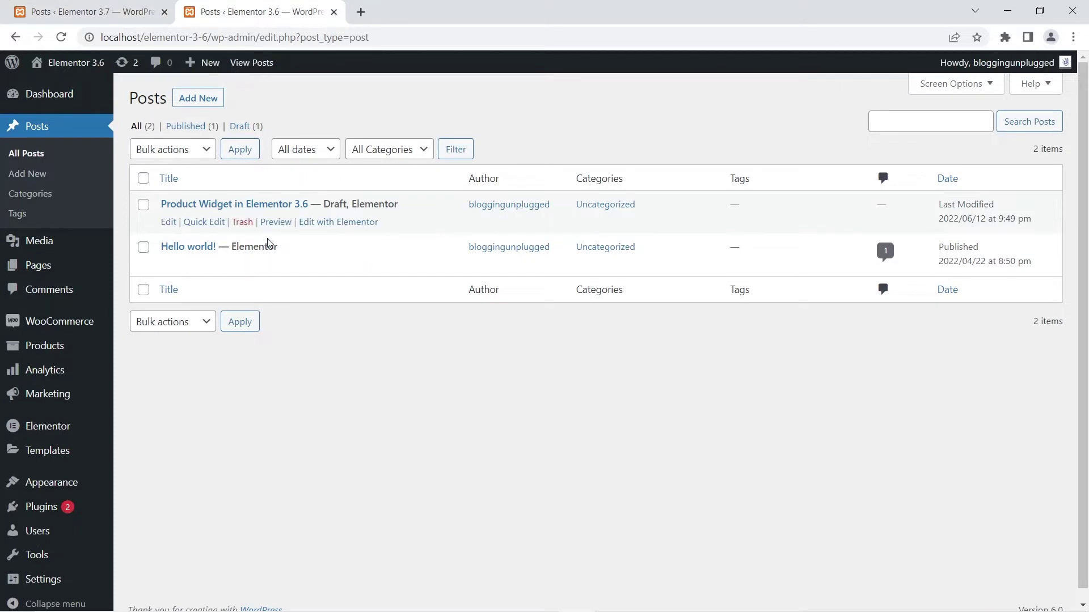
pyautogui.rightClick(339, 229)
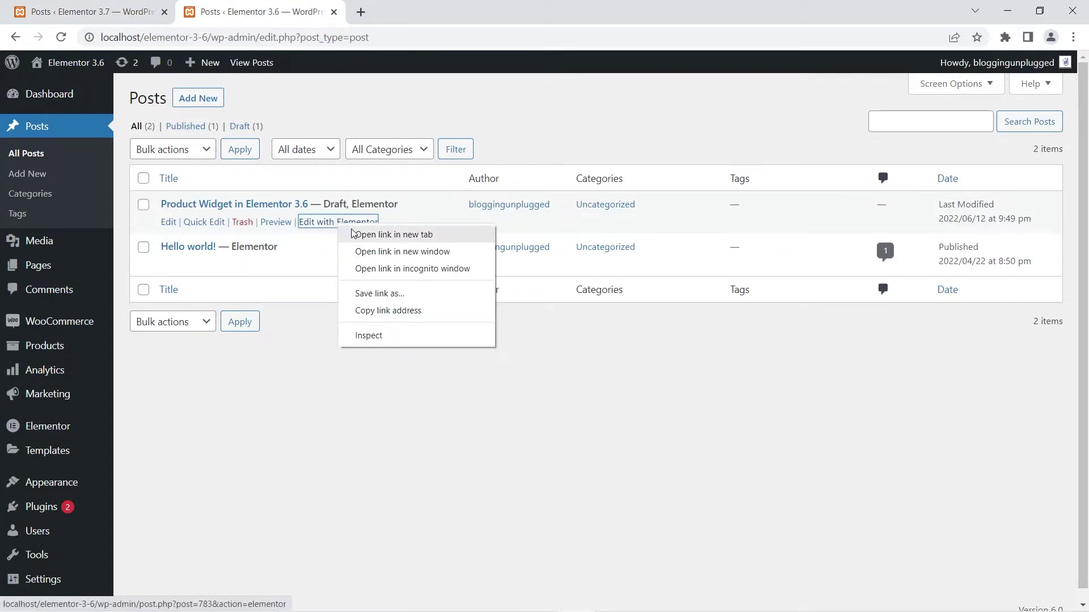
pyautogui.click(391, 234)
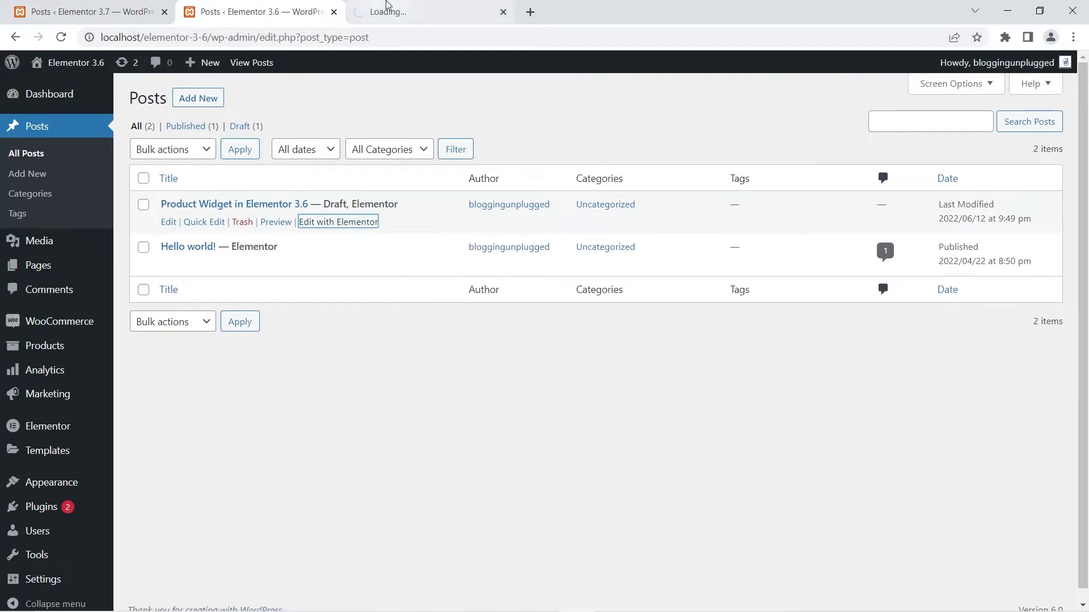
pyautogui.click(386, 9)
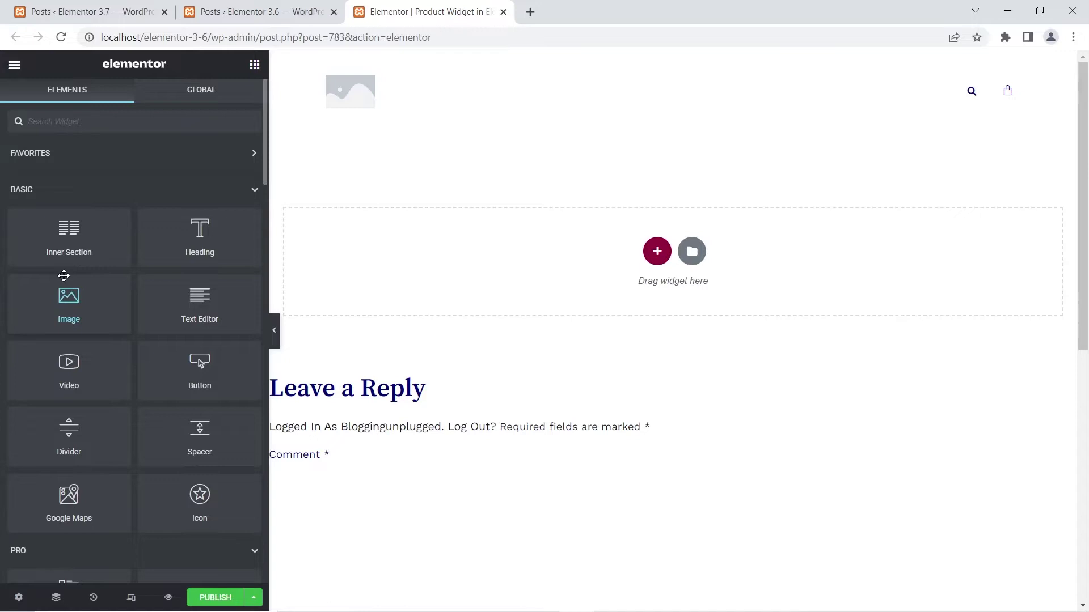
# - Add the WooCommerce Products widget to the empty page area and show the source options of its query
pyautogui.scroll(-15, 64, 276)
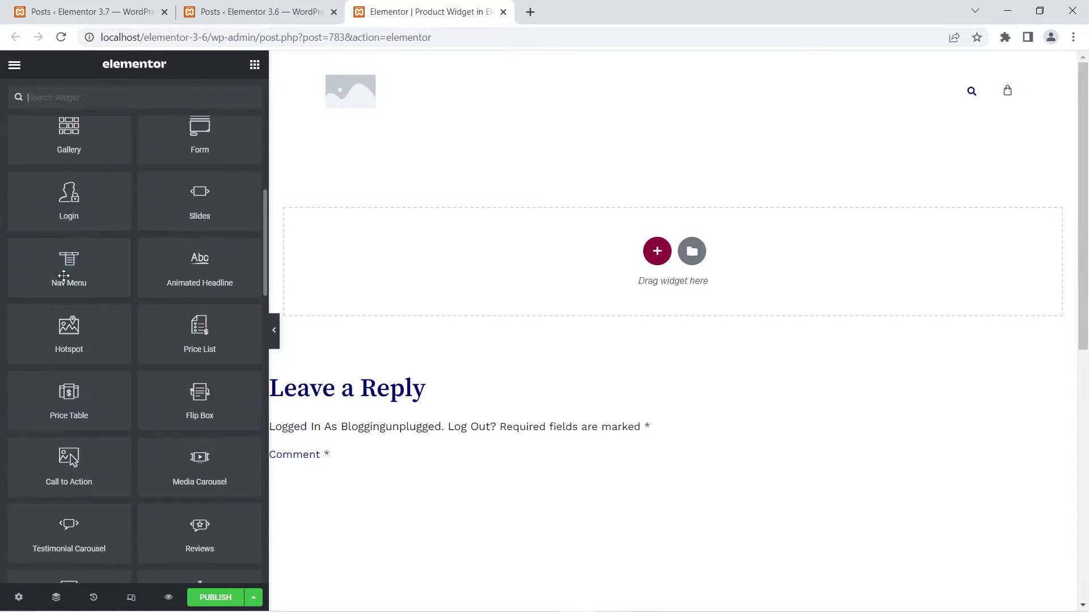
pyautogui.scroll(-5, 64, 276)
pyautogui.scroll(-3, 80, 342)
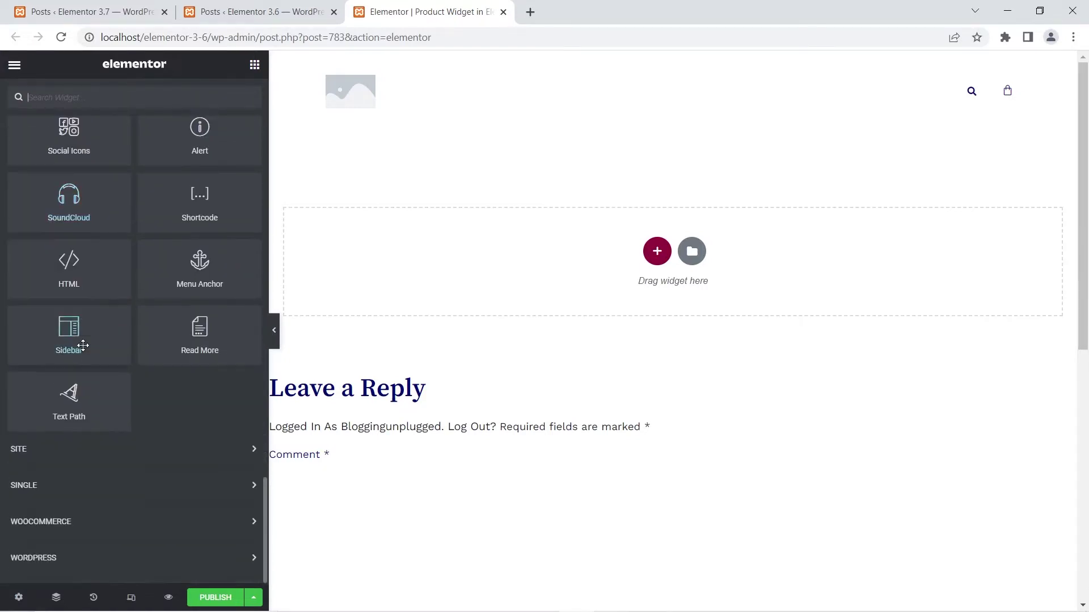
pyautogui.click(68, 523)
pyautogui.scroll(-5, 132, 403)
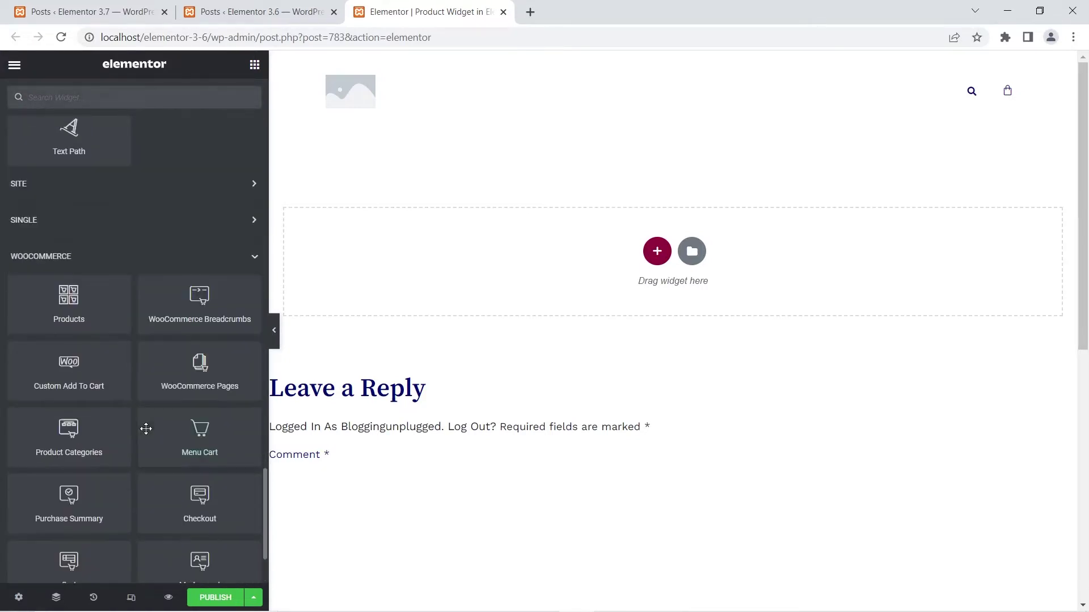
pyautogui.moveTo(68, 321); pyautogui.dragTo(627, 259)
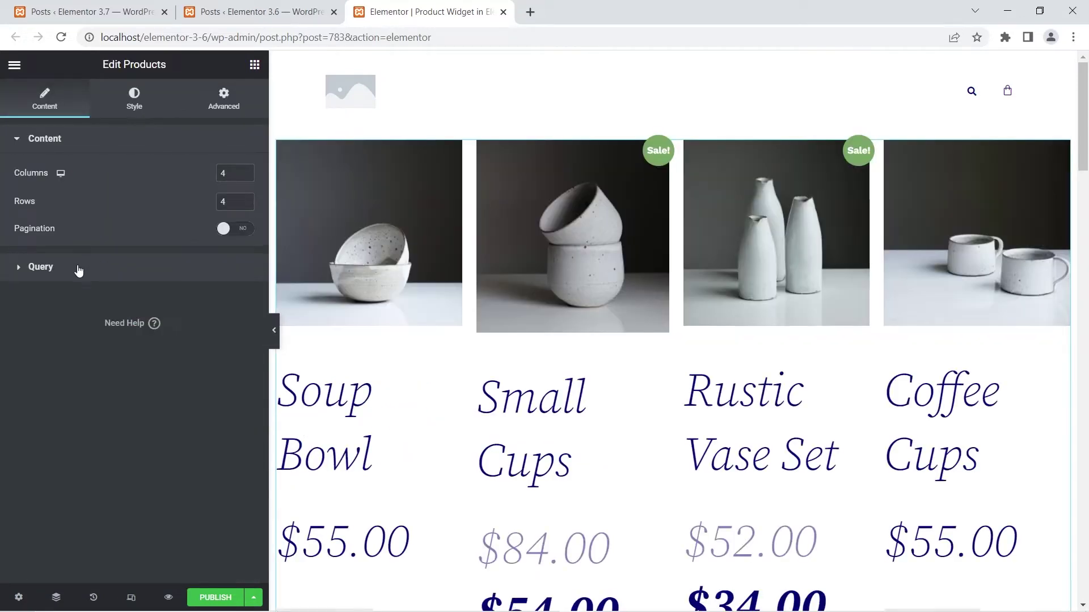
pyautogui.click(77, 267)
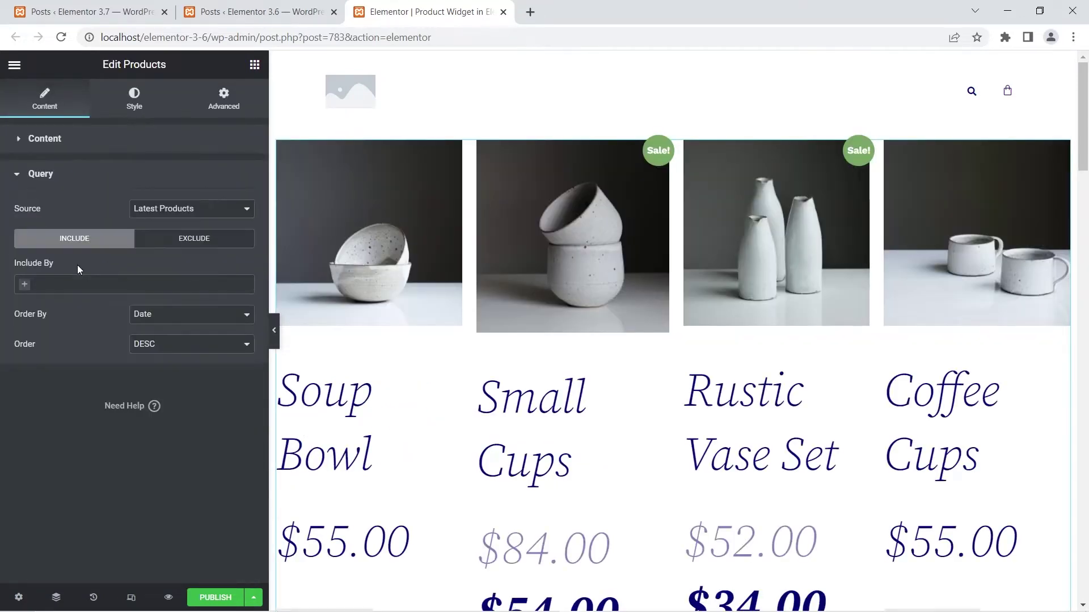
pyautogui.click(211, 210)
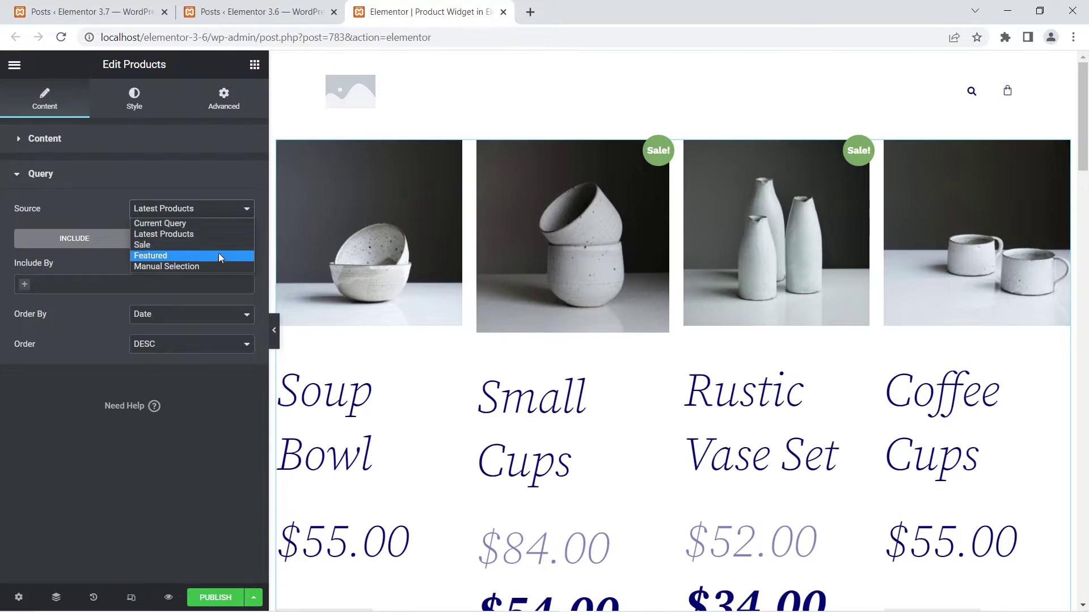
# - Open the draft post "Product Widget in Elementor Pro 3.7" for editing with Elementor in a new browser tab
pyautogui.click(134, 8)
pyautogui.rightClick(361, 212)
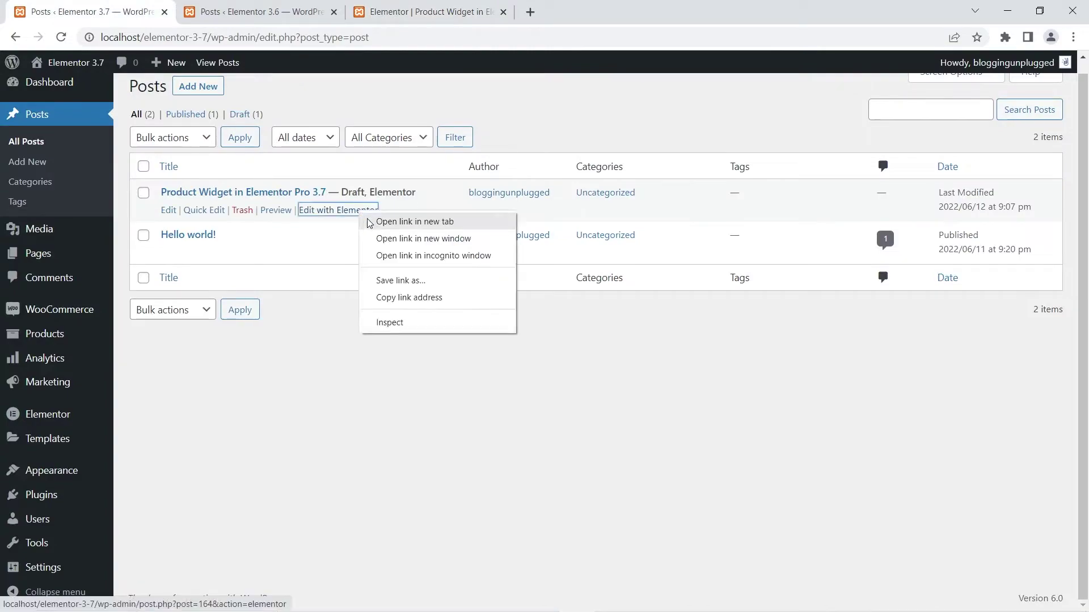
pyautogui.click(370, 222)
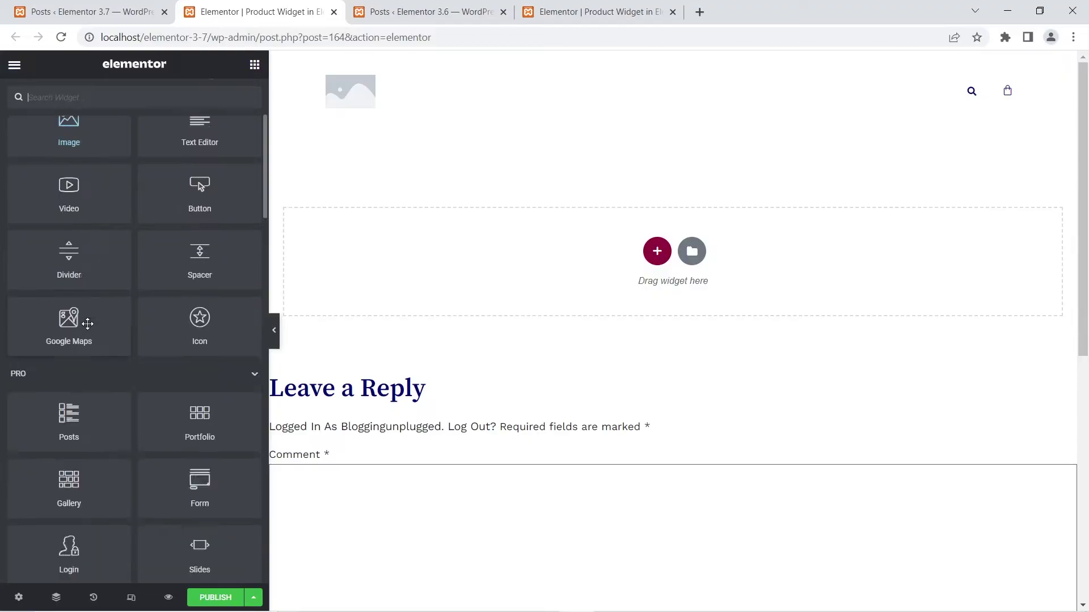
# - Add the WooCommerce Products widget to the empty area of the Elementor 3.7 page
pyautogui.scroll(-20, 91, 335)
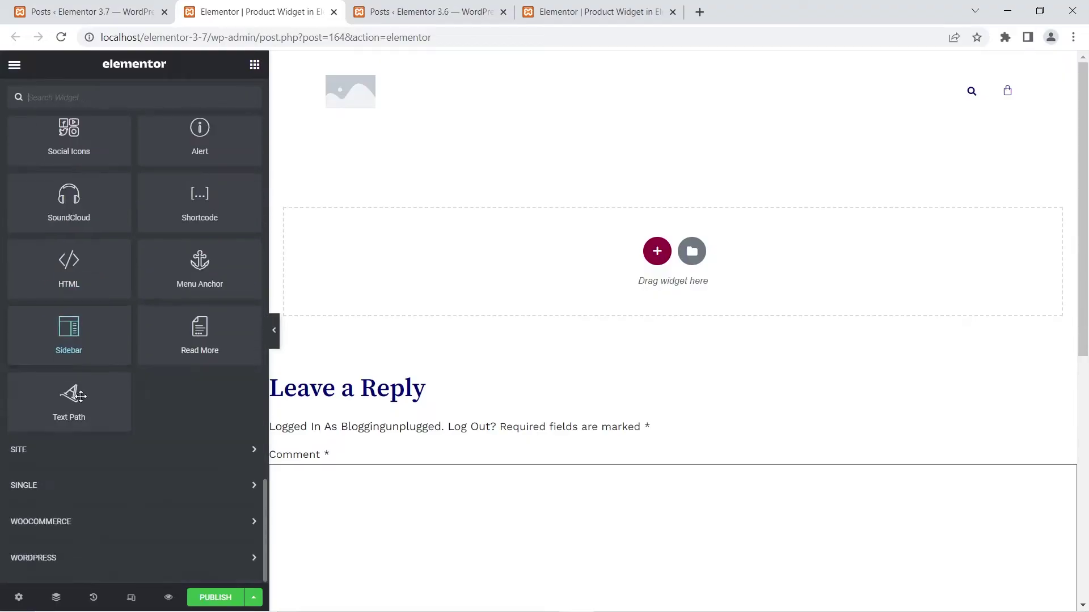
pyautogui.click(65, 527)
pyautogui.scroll(-3, 105, 444)
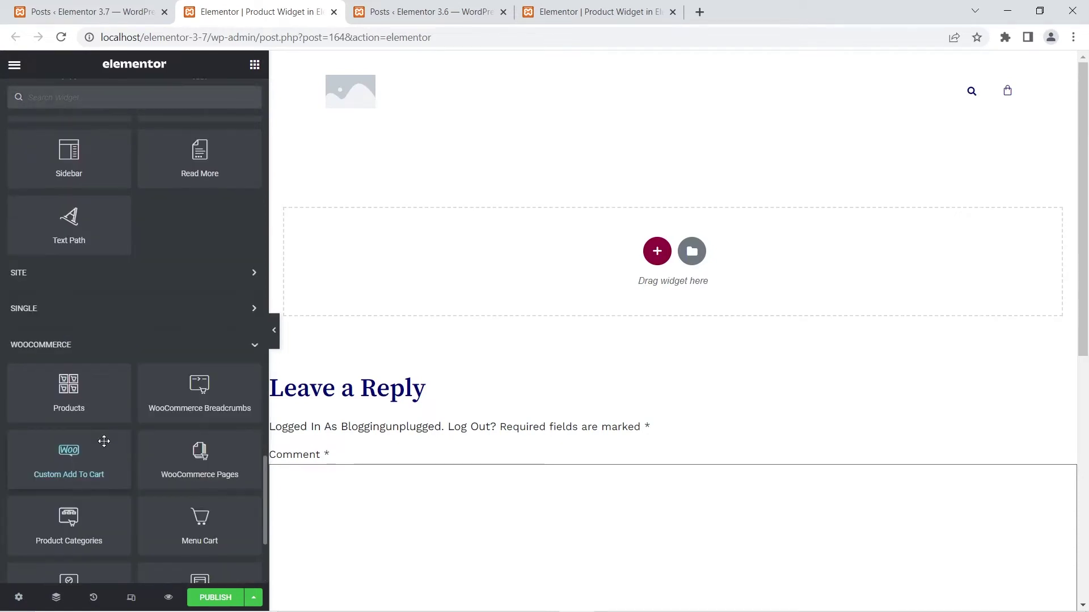
pyautogui.moveTo(68, 386); pyautogui.dragTo(660, 255)
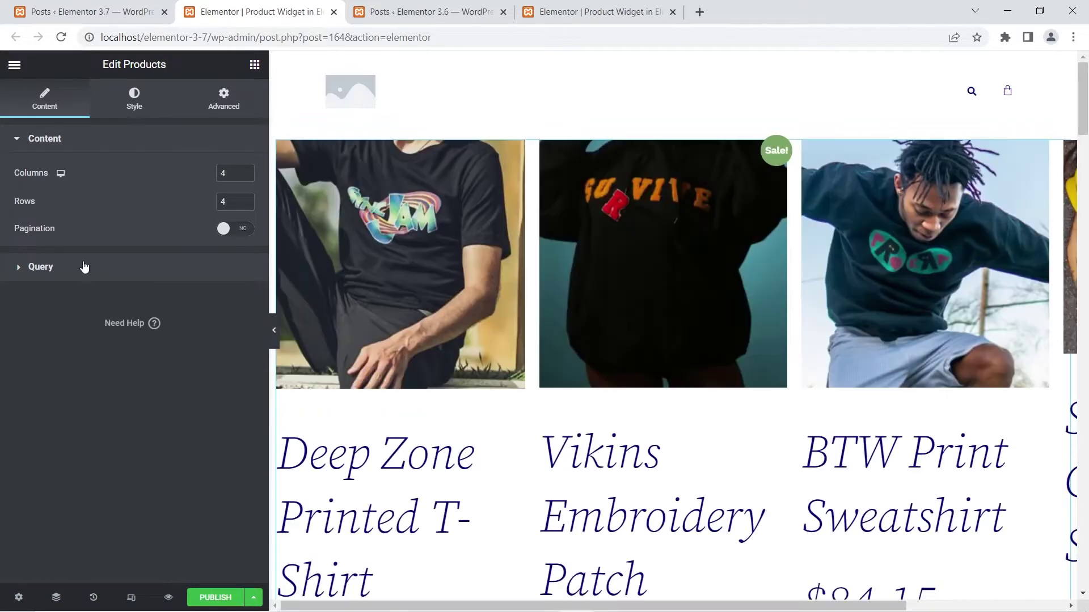
# - Place the two Elementor editors side by side in the tab order and compare the Products widget's query source options in 3.7 and 3.6
pyautogui.click(84, 266)
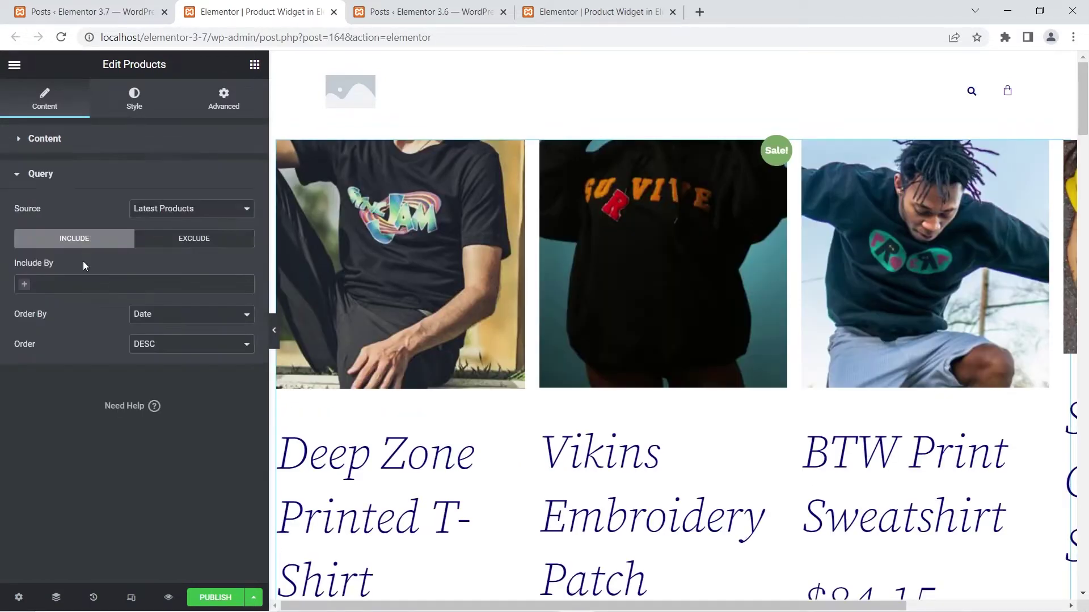
pyautogui.click(192, 211)
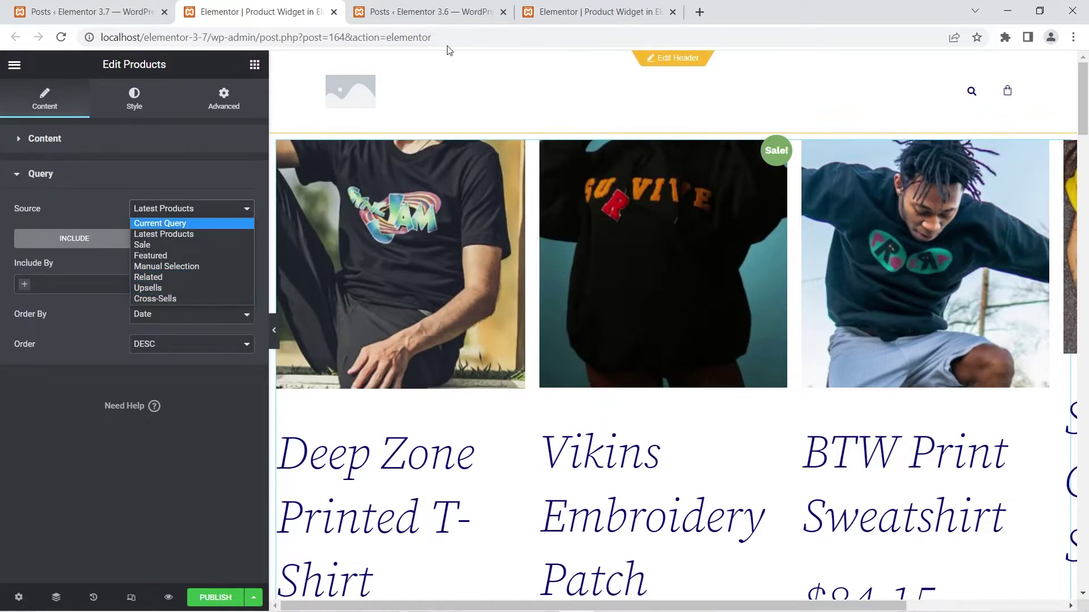
pyautogui.moveTo(267, 12); pyautogui.dragTo(403, 13)
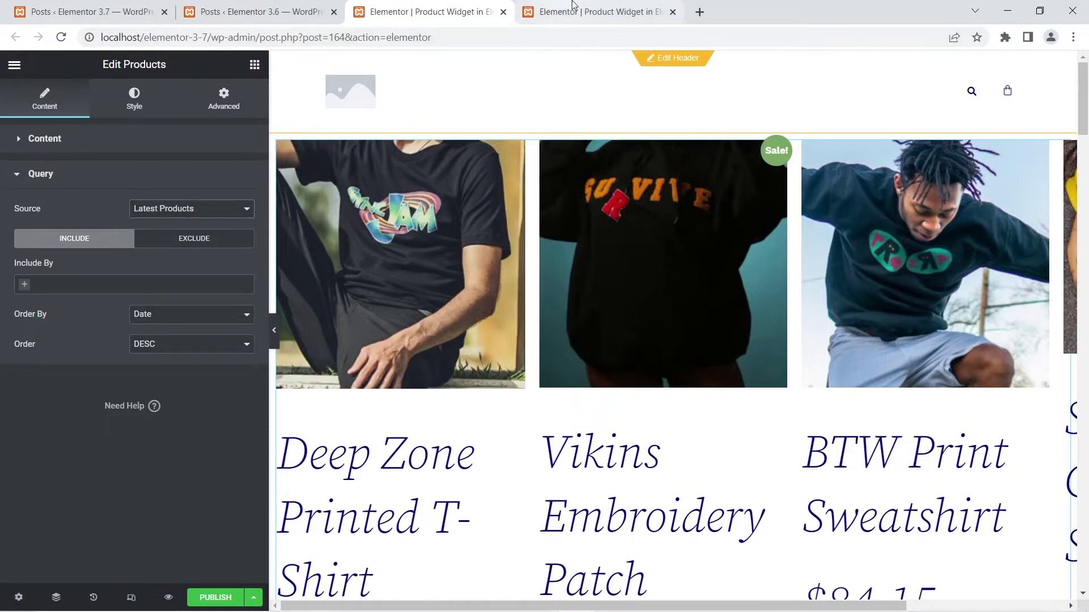
pyautogui.click(573, 10)
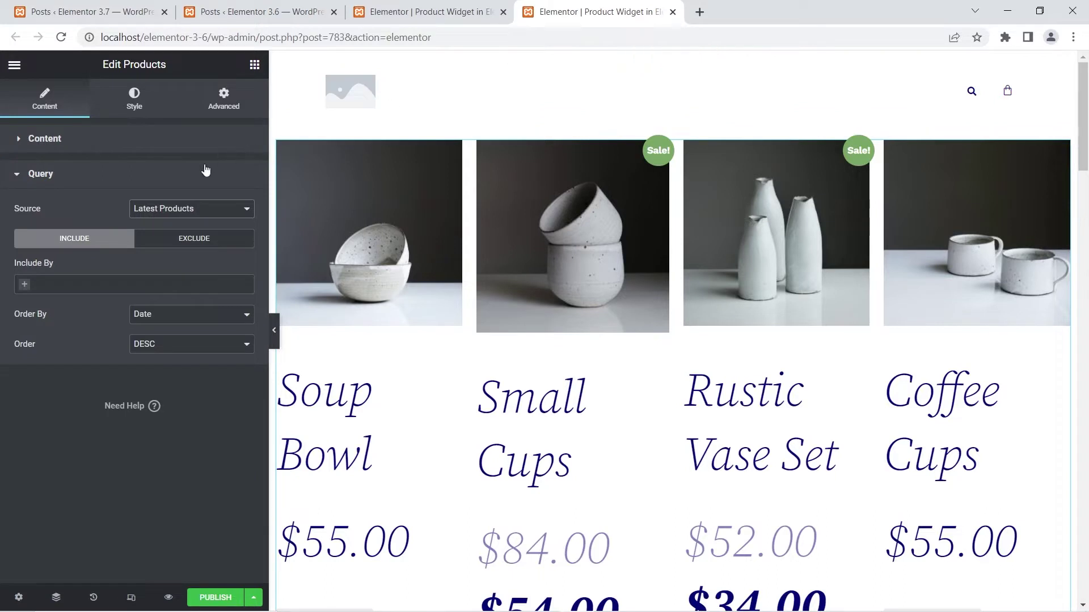
pyautogui.click(199, 208)
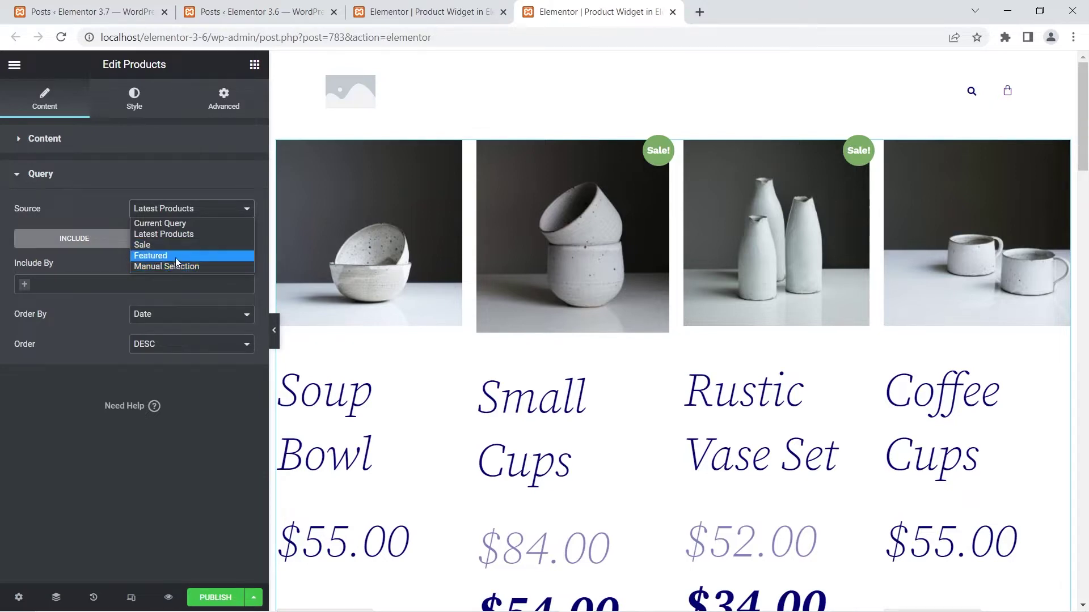
pyautogui.click(391, 12)
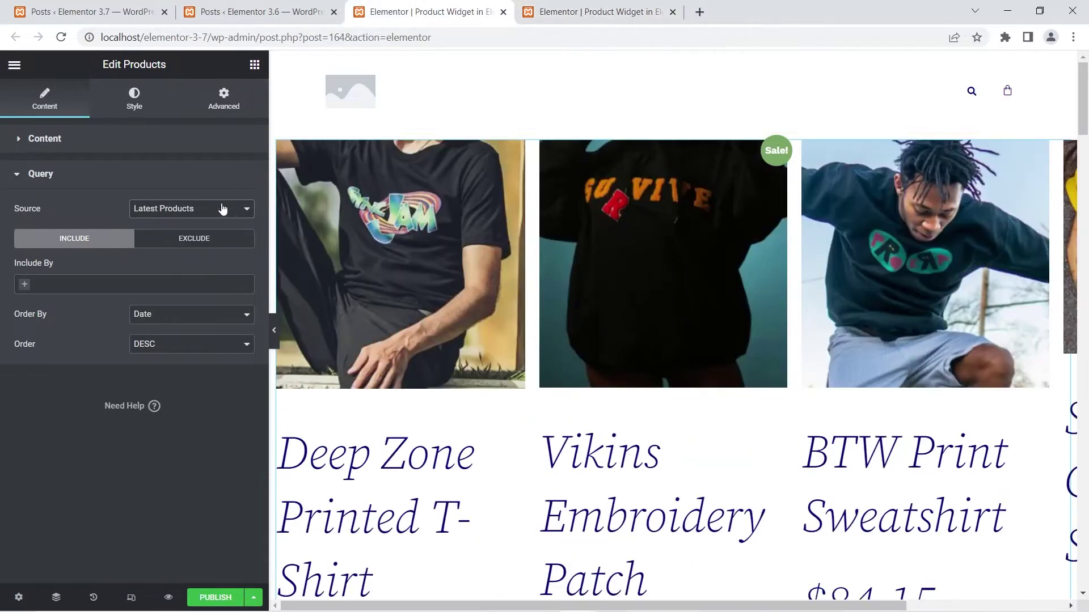
pyautogui.click(222, 209)
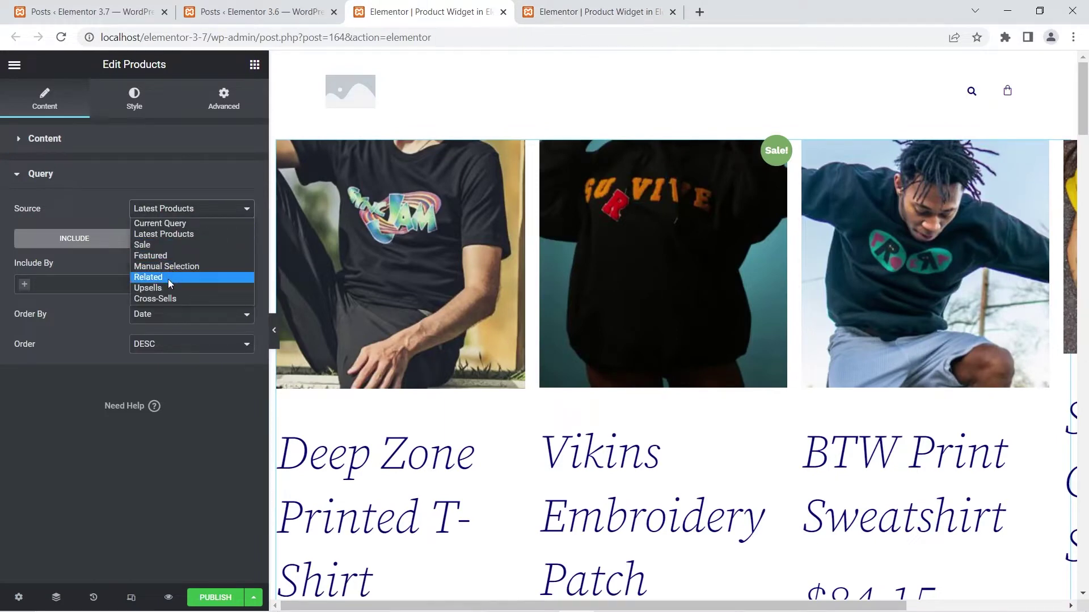
pyautogui.click(530, 8)
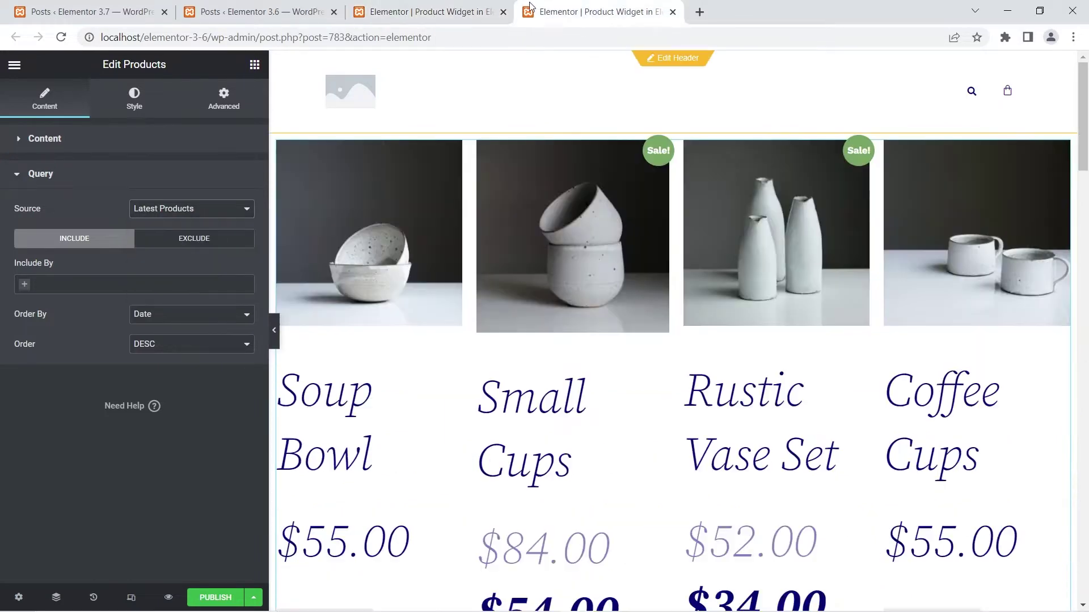
pyautogui.click(168, 210)
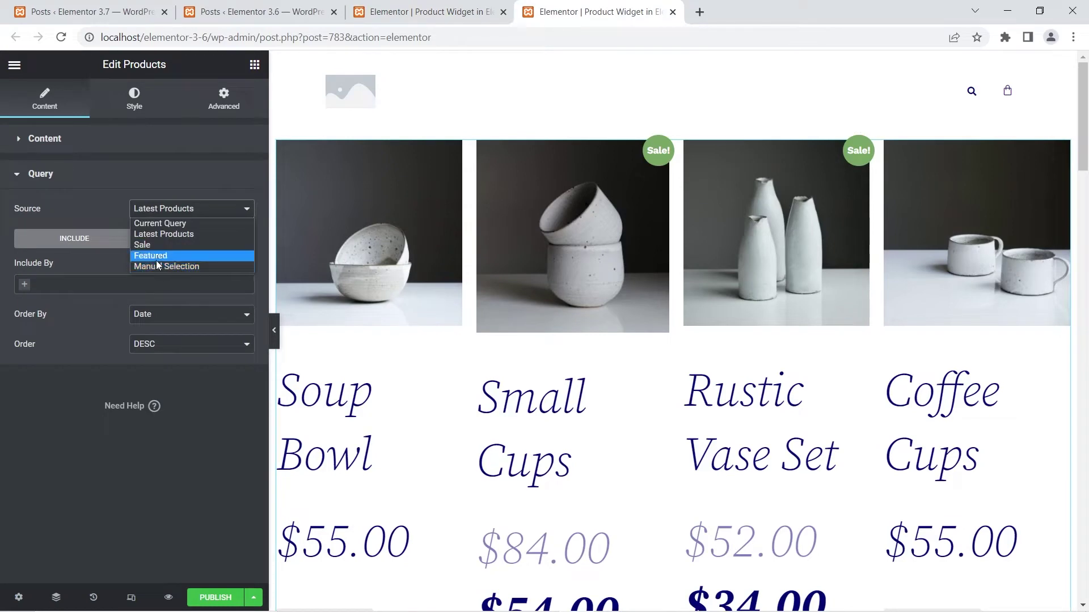
# - Compare how the product rows and their Add to Cart buttons line up on the Elementor 3.7 and 3.6 pages
pyautogui.click(421, 11)
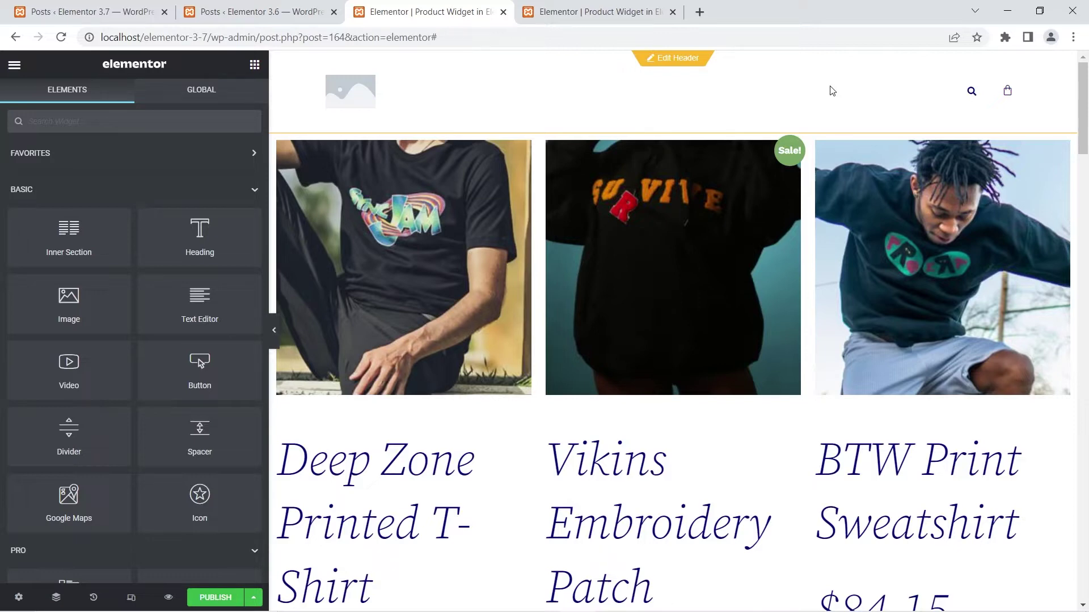
pyautogui.scroll(-5, 584, 268)
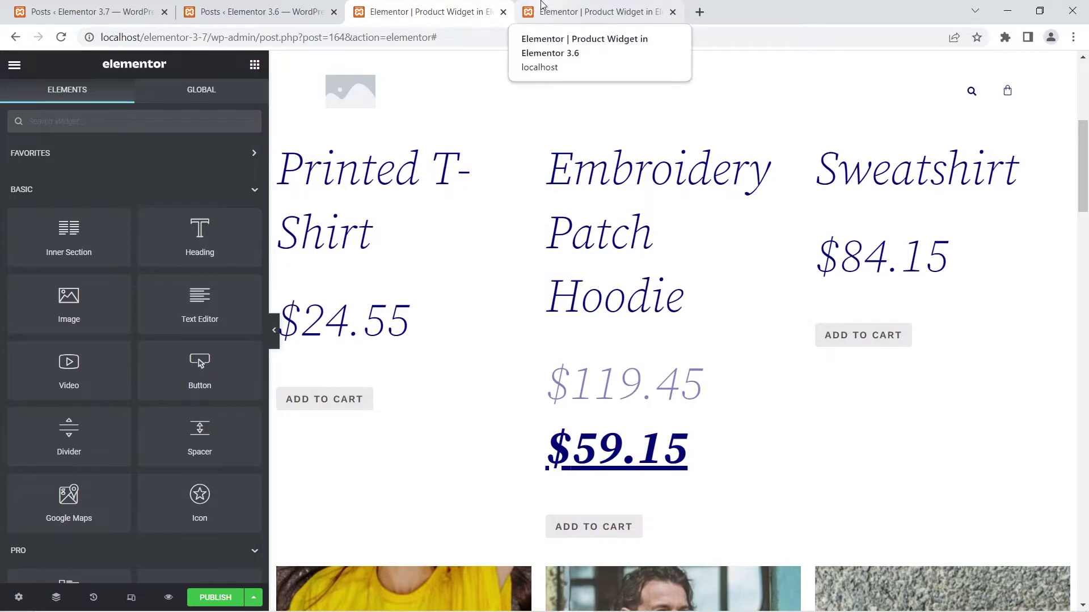
pyautogui.click(542, 6)
pyautogui.scroll(-4, 629, 377)
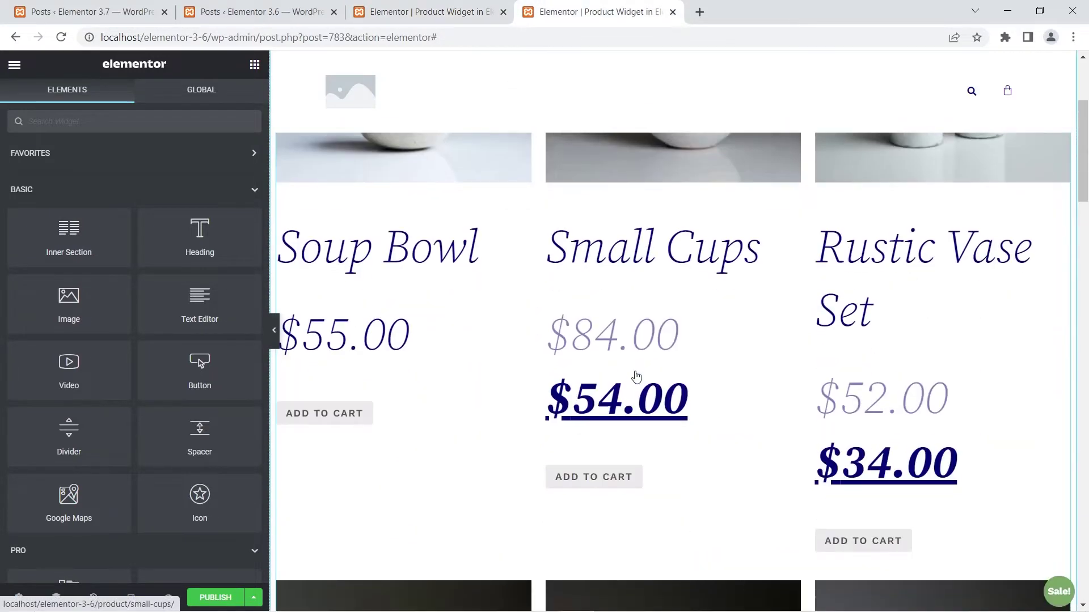
pyautogui.scroll(-1, 636, 377)
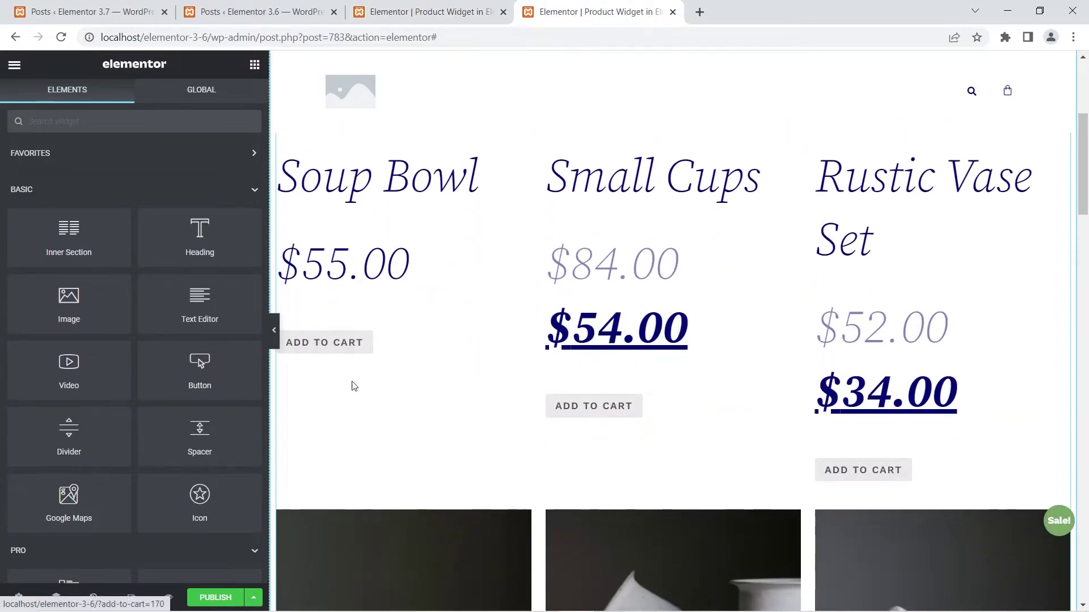
pyautogui.scroll(5, 399, 356)
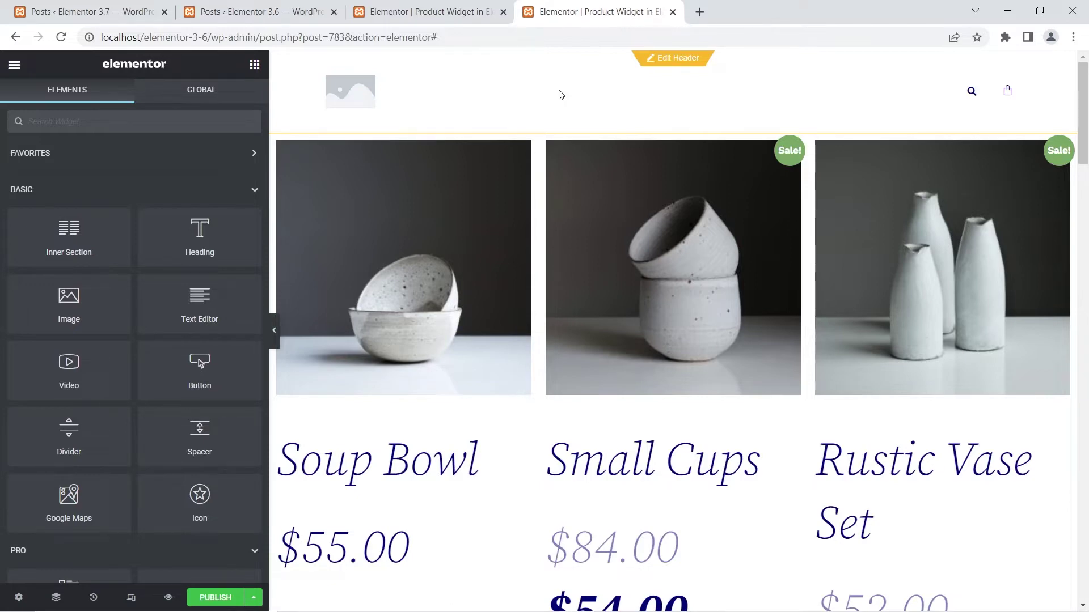
# - Examine the style settings of the Products widget on the Elementor 3.6 page, including the Box and Sale Flash sections
pyautogui.click(536, 148)
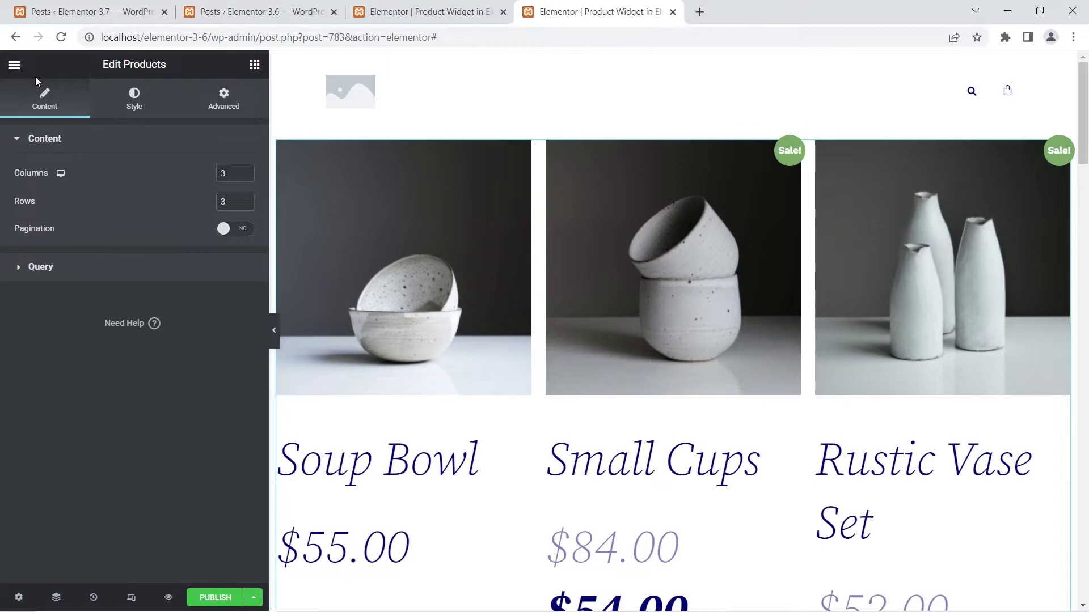
pyautogui.click(143, 108)
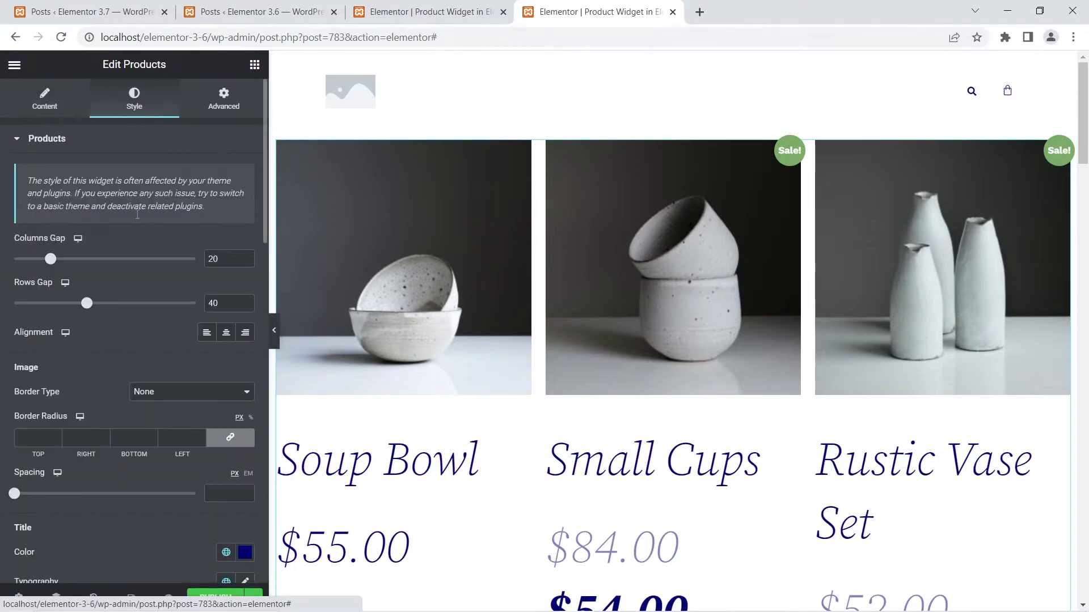
pyautogui.scroll(-10, 130, 274)
pyautogui.scroll(-6, 129, 273)
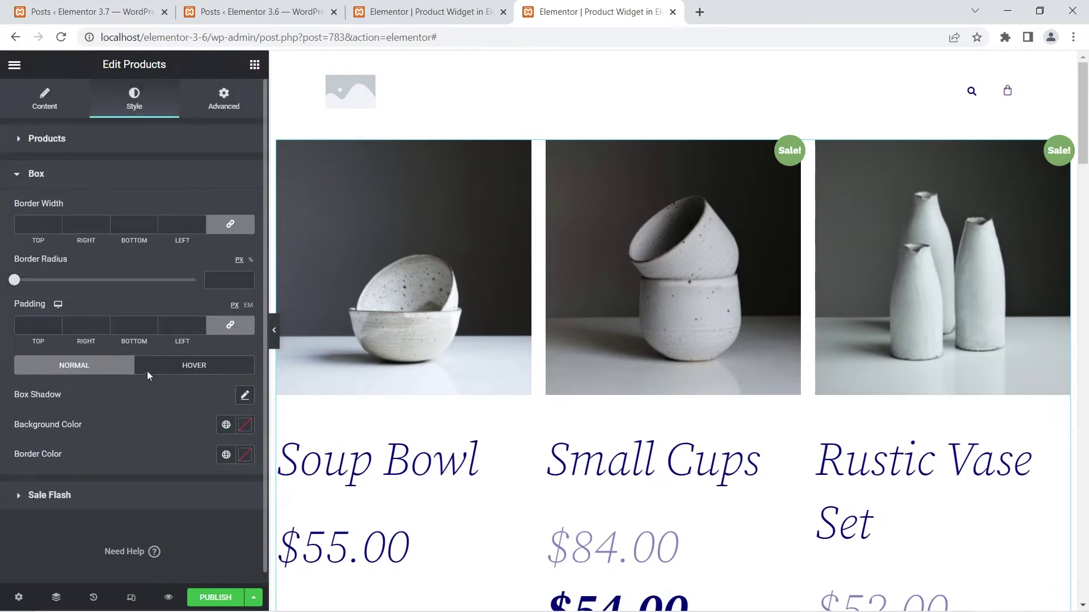
pyautogui.click(41, 499)
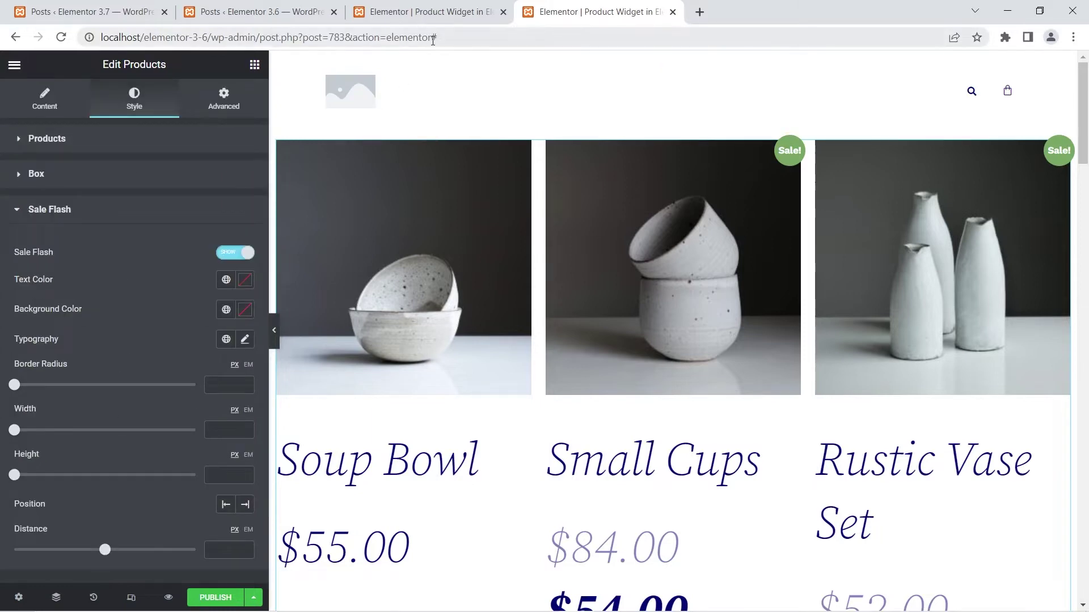
# - Open the style settings of the Products widget on the Elementor 3.7 page and find the option to automatically align buttons
pyautogui.click(446, 13)
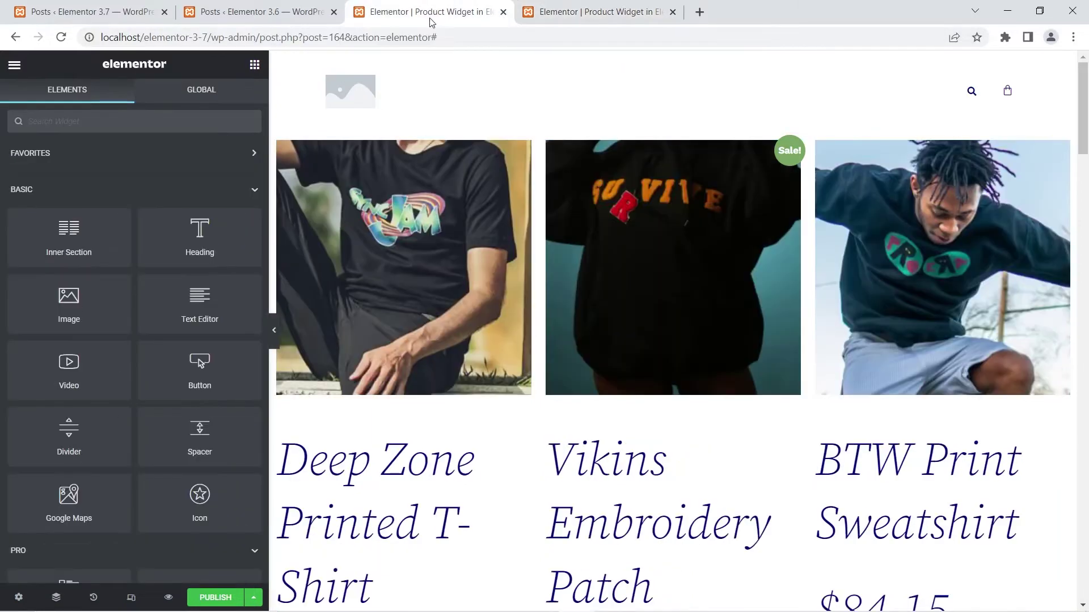
pyautogui.click(540, 206)
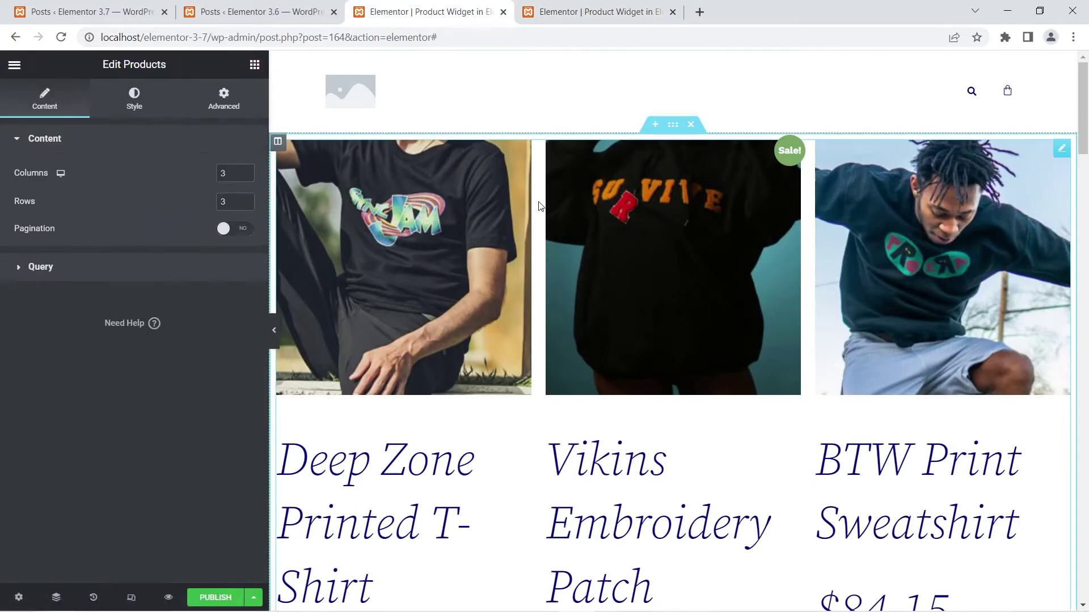
pyautogui.click(129, 105)
pyautogui.scroll(-13, 119, 229)
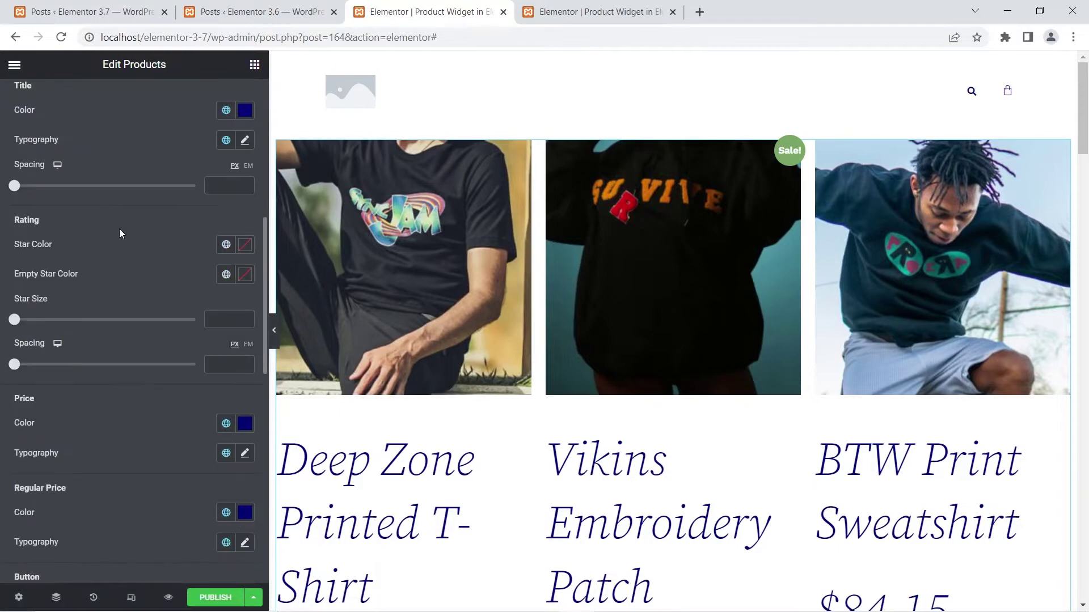
pyautogui.scroll(-7, 119, 230)
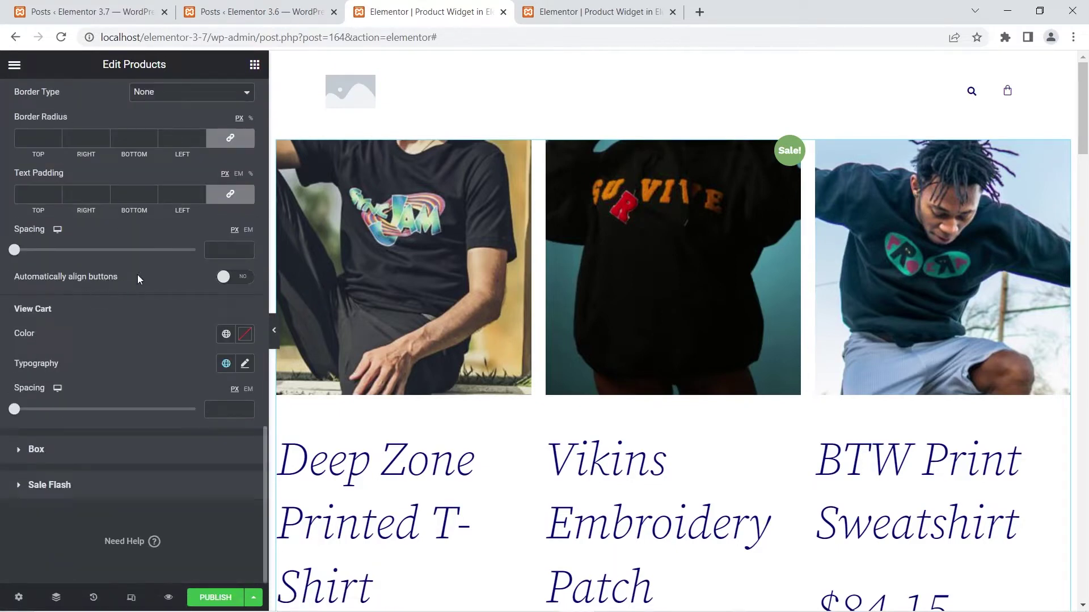
# - Examine how the Add to Cart buttons line up across the product rows on the Elementor 3.7 page
pyautogui.scroll(-7, 669, 250)
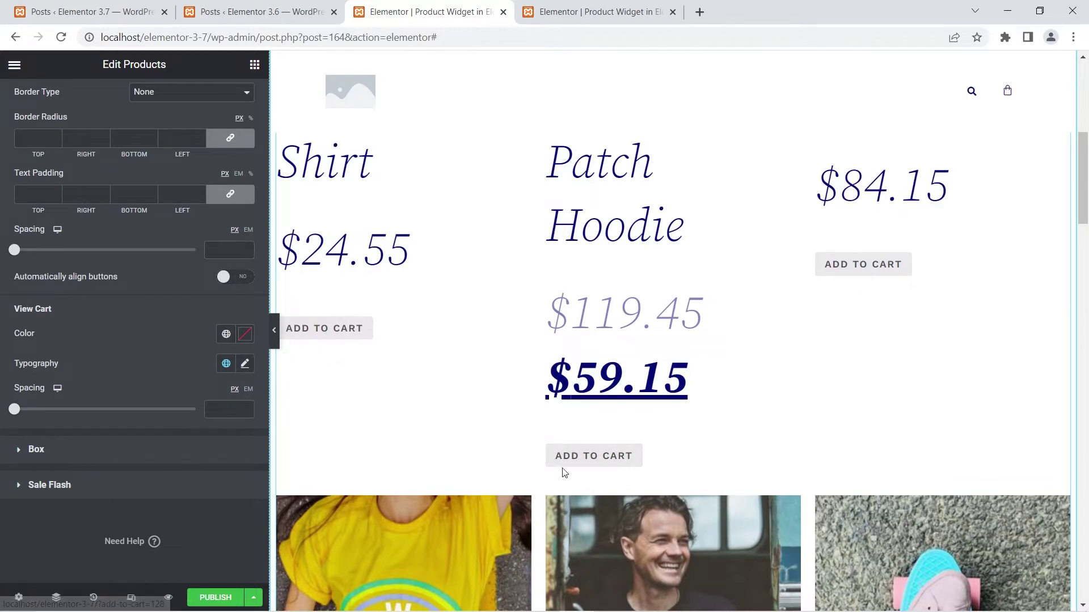
pyautogui.scroll(-6, 884, 309)
pyautogui.scroll(-5, 881, 304)
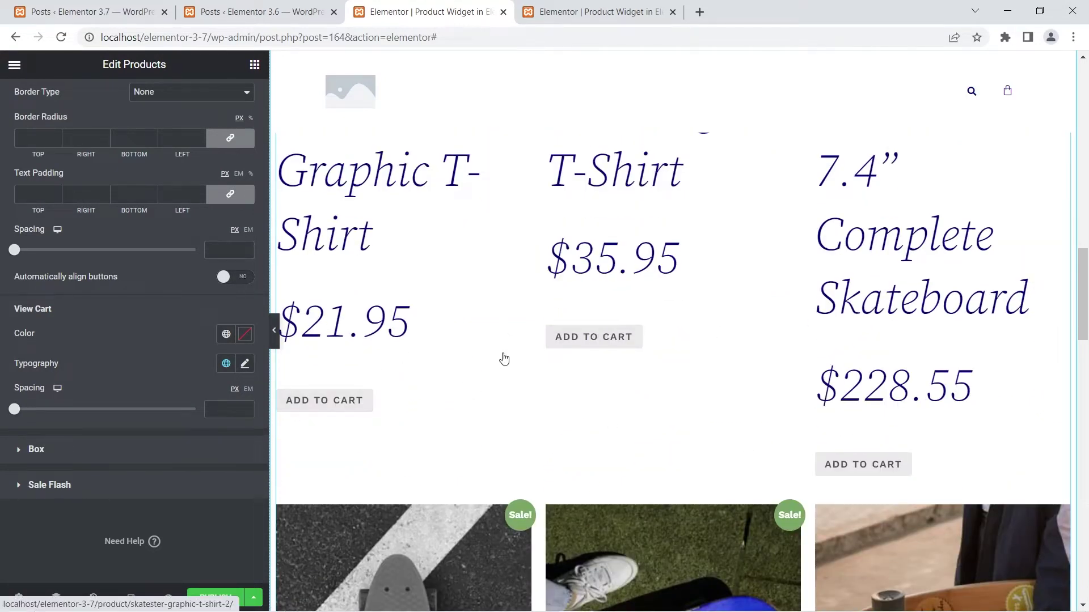
pyautogui.scroll(5, 505, 341)
pyautogui.scroll(4, 504, 340)
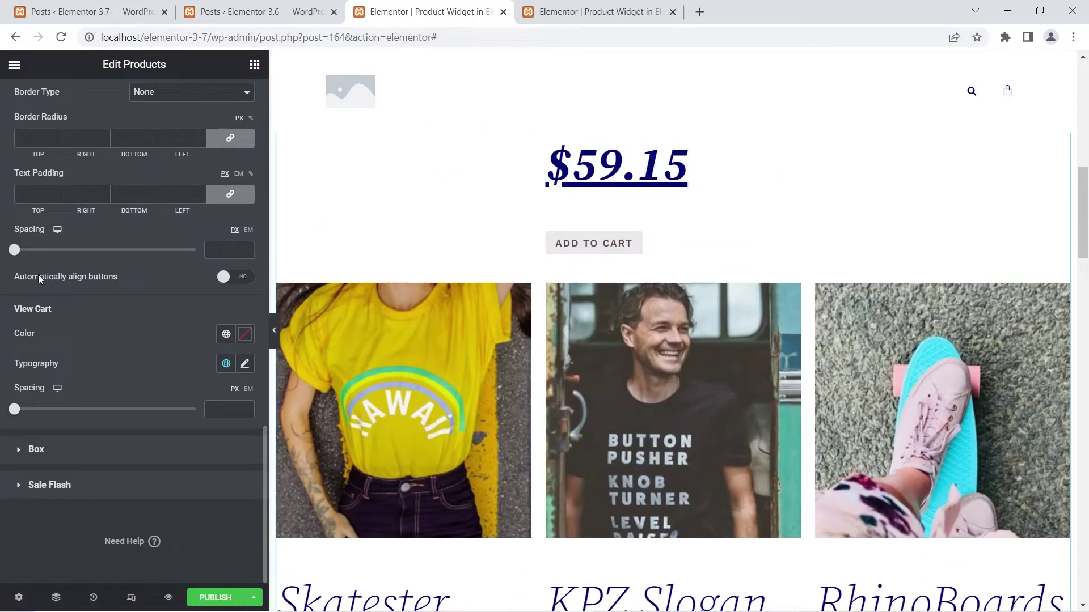
# - Turn on automatic button alignment for the Products widget and check the Add to Cart buttons in all three product rows
pyautogui.doubleClick(56, 276)
pyautogui.click(61, 274)
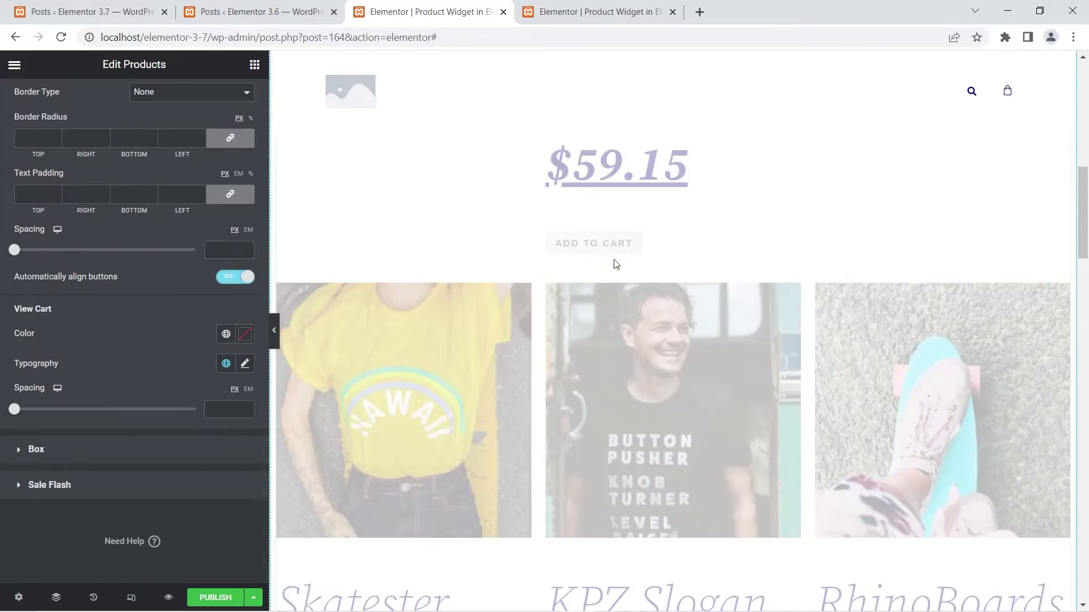
pyautogui.scroll(3, 615, 264)
pyautogui.scroll(-2, 585, 239)
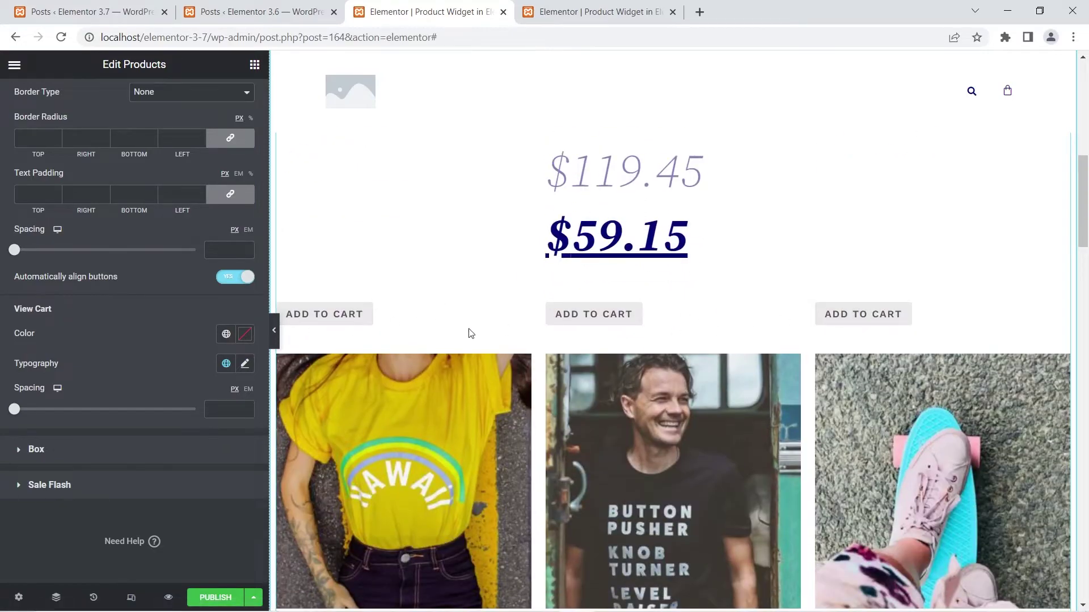
pyautogui.scroll(10, 850, 317)
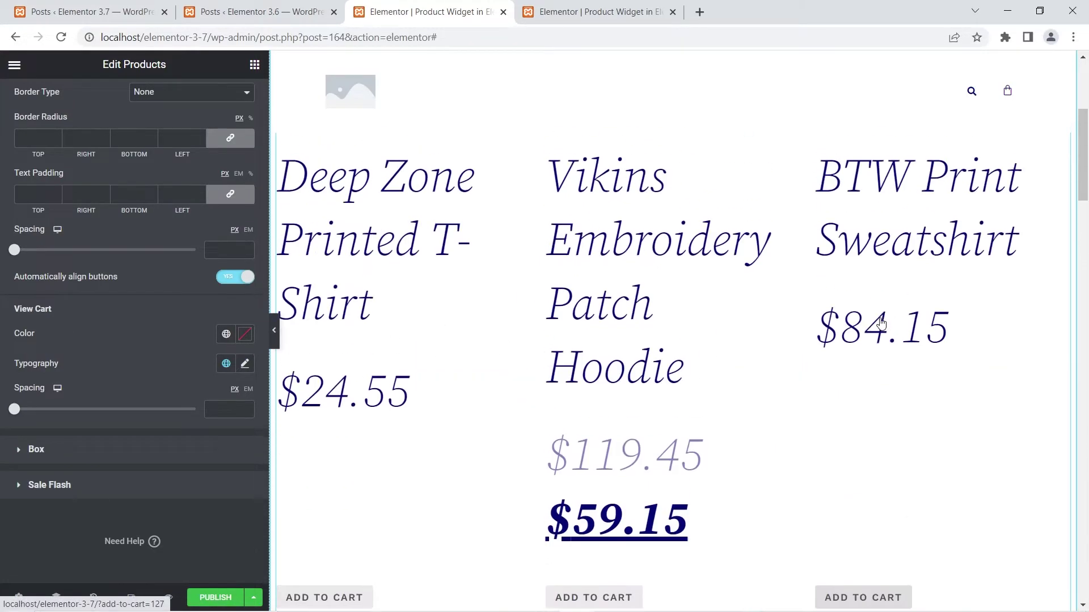
pyautogui.scroll(-15, 881, 323)
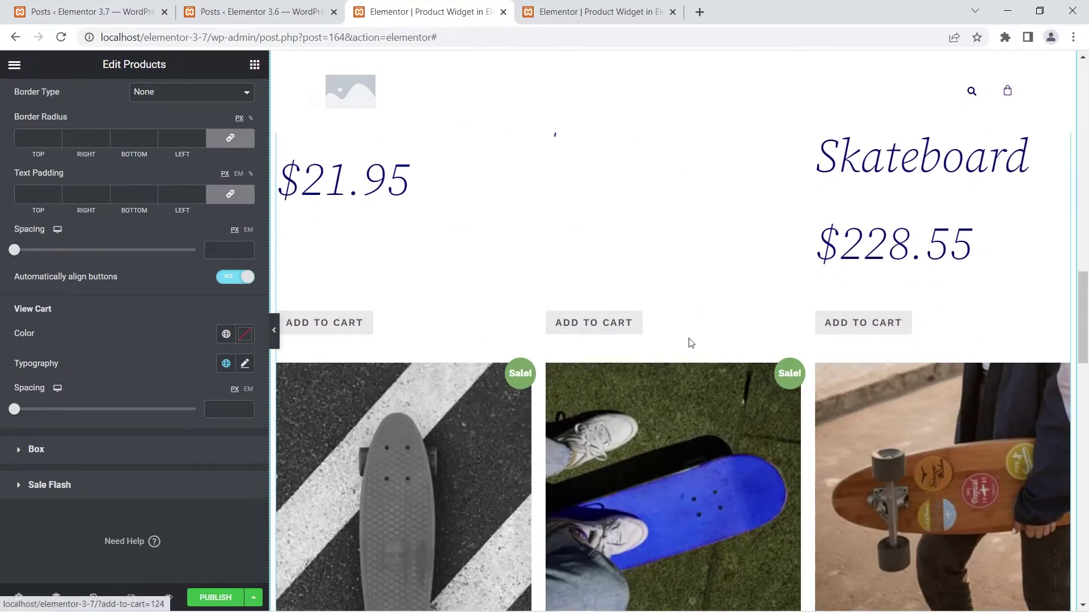
pyautogui.scroll(-10, 483, 363)
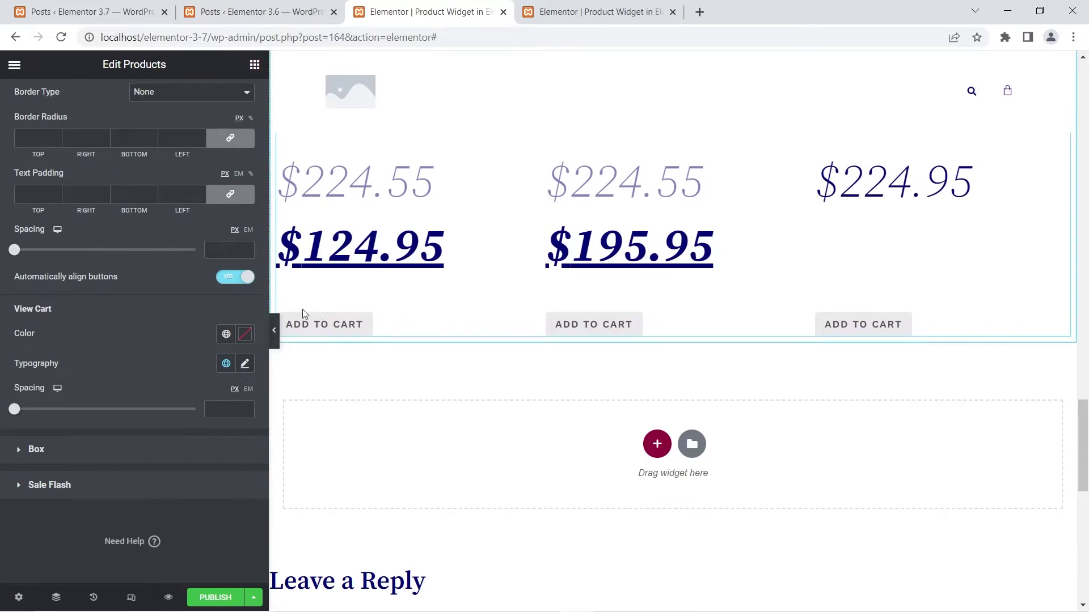
# - Turn off automatic button alignment and check the Add to Cart buttons from the last product row back up to the first
pyautogui.click(232, 277)
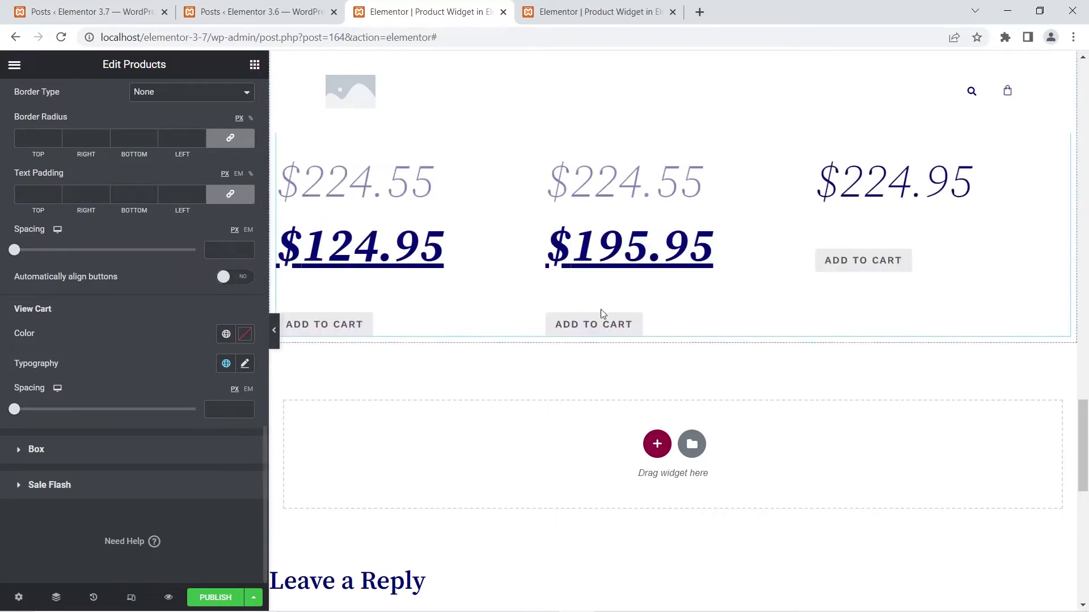
pyautogui.scroll(6, 531, 307)
pyautogui.scroll(9, 531, 307)
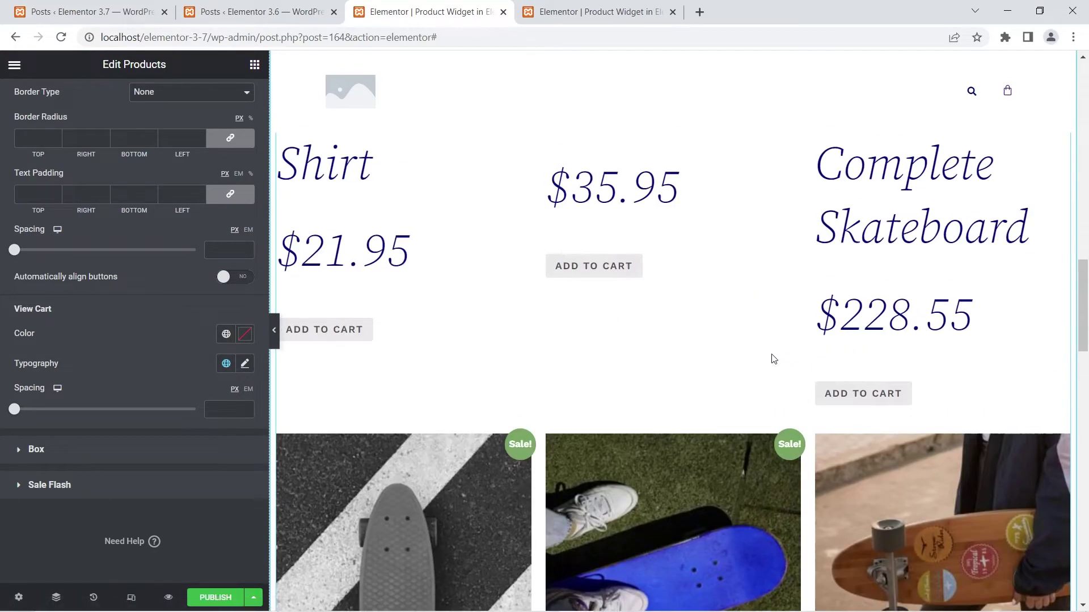
pyautogui.scroll(10, 416, 320)
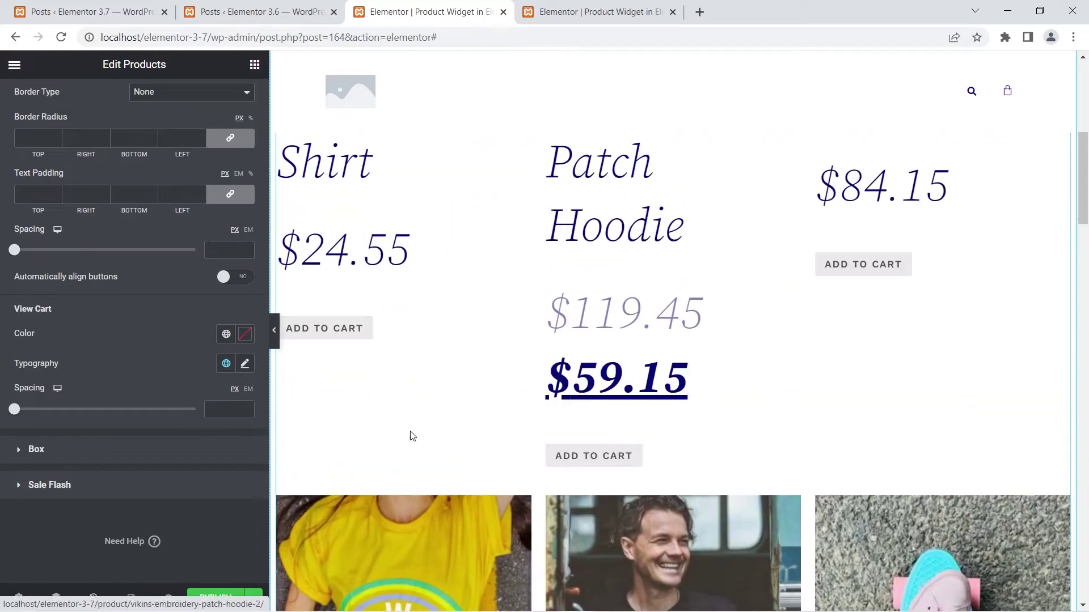
# - Turn automatic button alignment back on for the Products widget and review the product rows down and back up the page
pyautogui.click(239, 285)
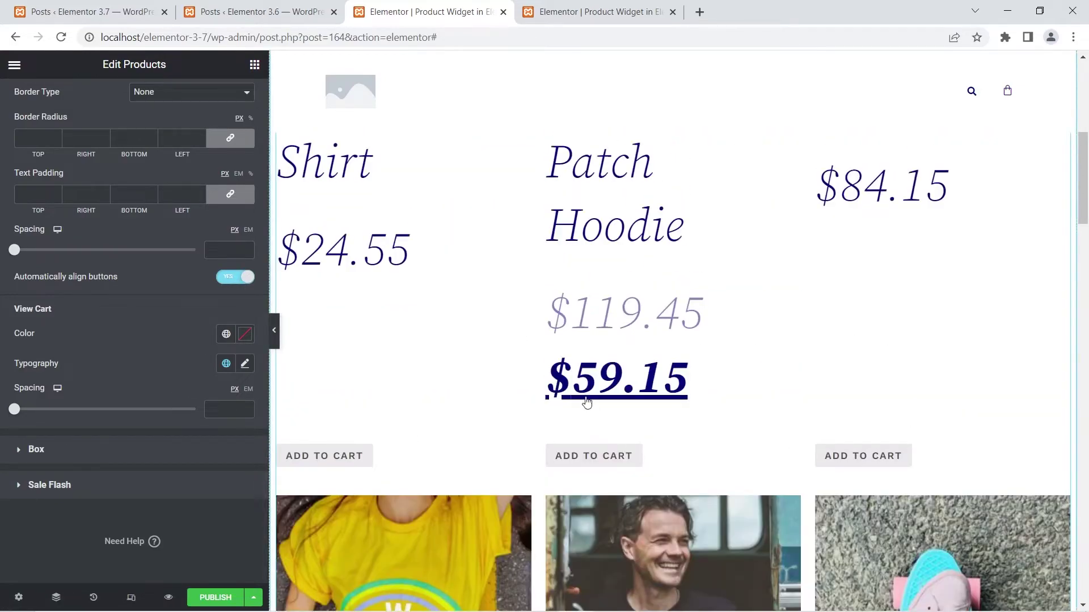
pyautogui.scroll(-15, 587, 402)
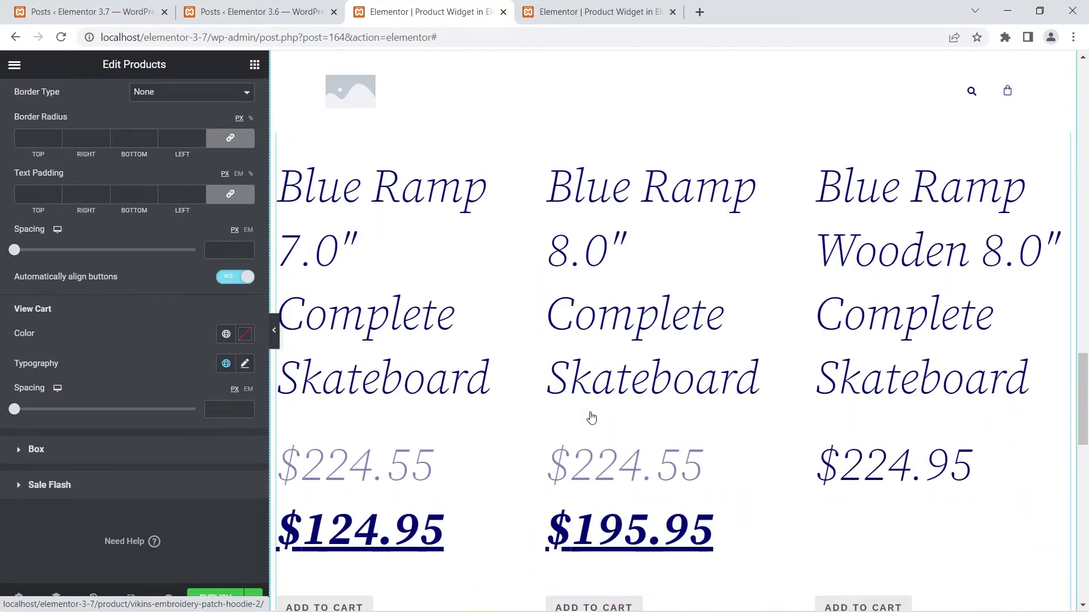
pyautogui.scroll(-9, 592, 419)
pyautogui.scroll(12, 591, 418)
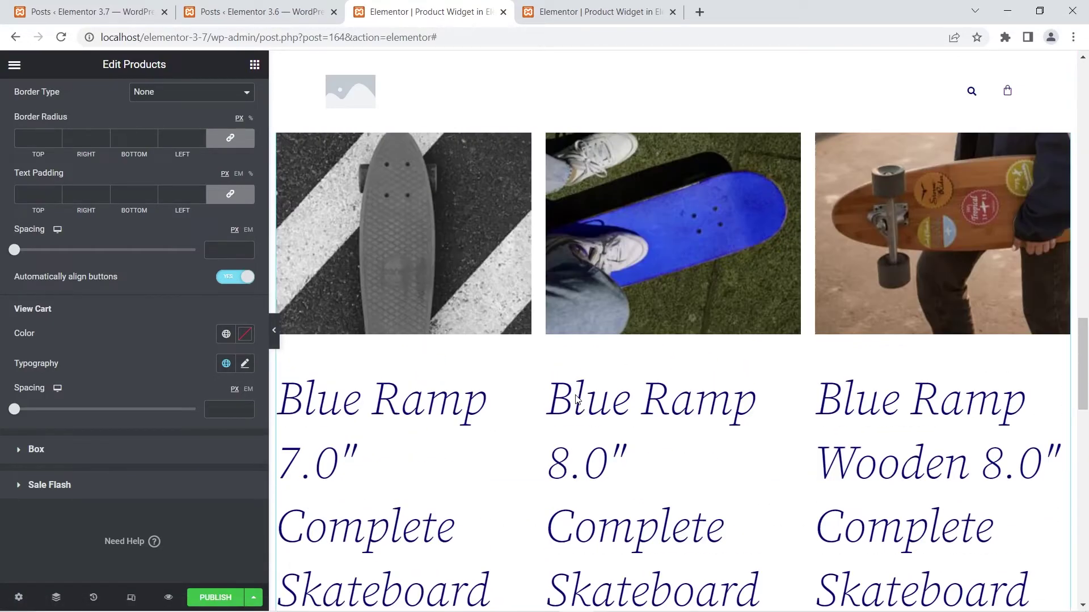
pyautogui.scroll(12, 576, 399)
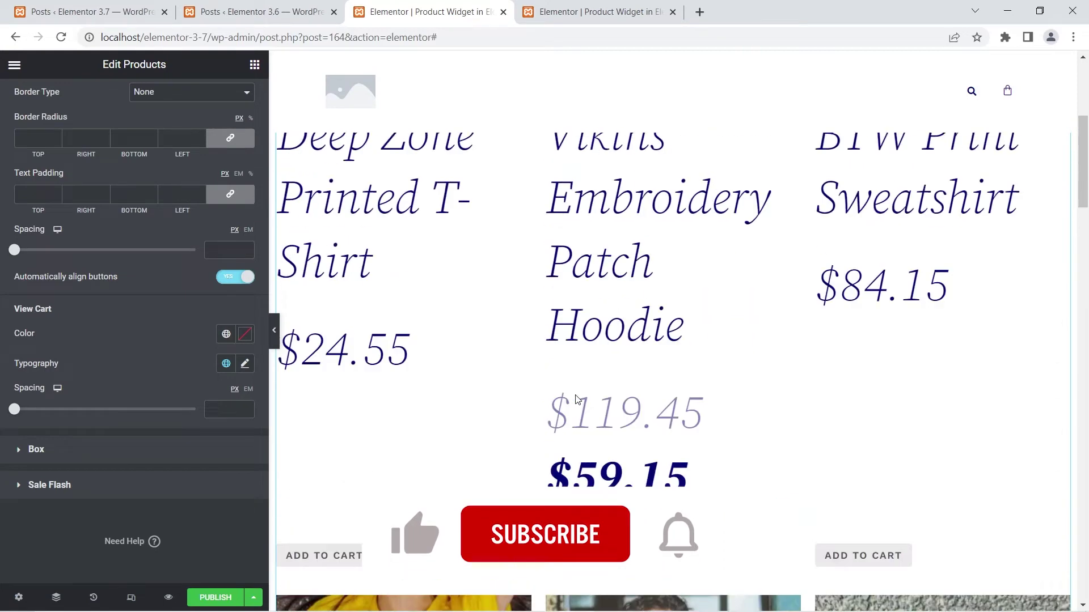
pyautogui.scroll(5, 576, 399)
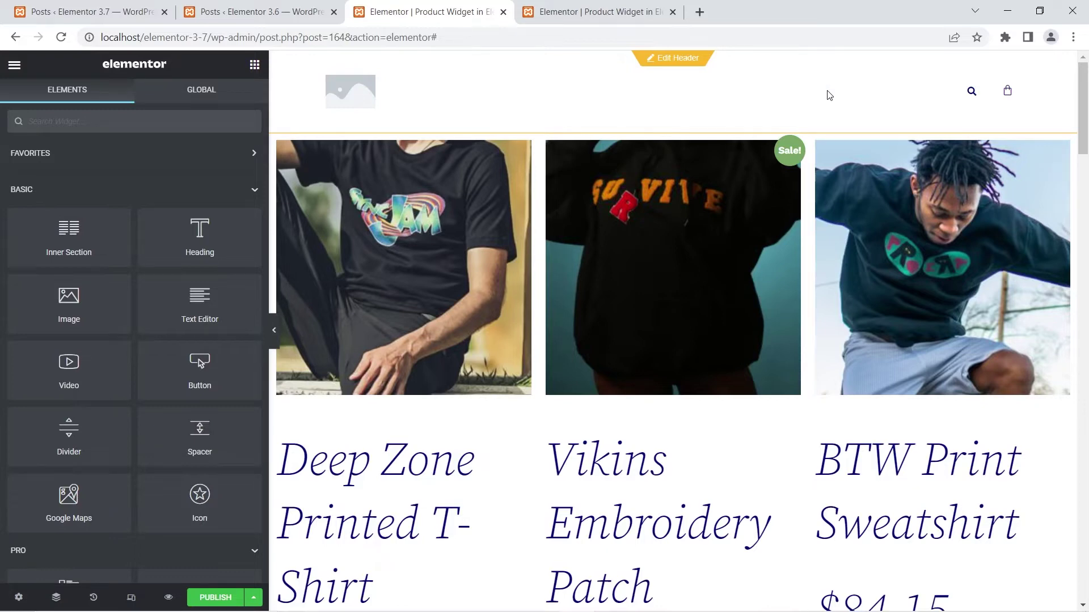
# - Add the Deep Zone Printed T-Shirt to the cart on the Elementor 3.7 page and the Soup Bowl on the 3.6 page
pyautogui.scroll(-8, 559, 323)
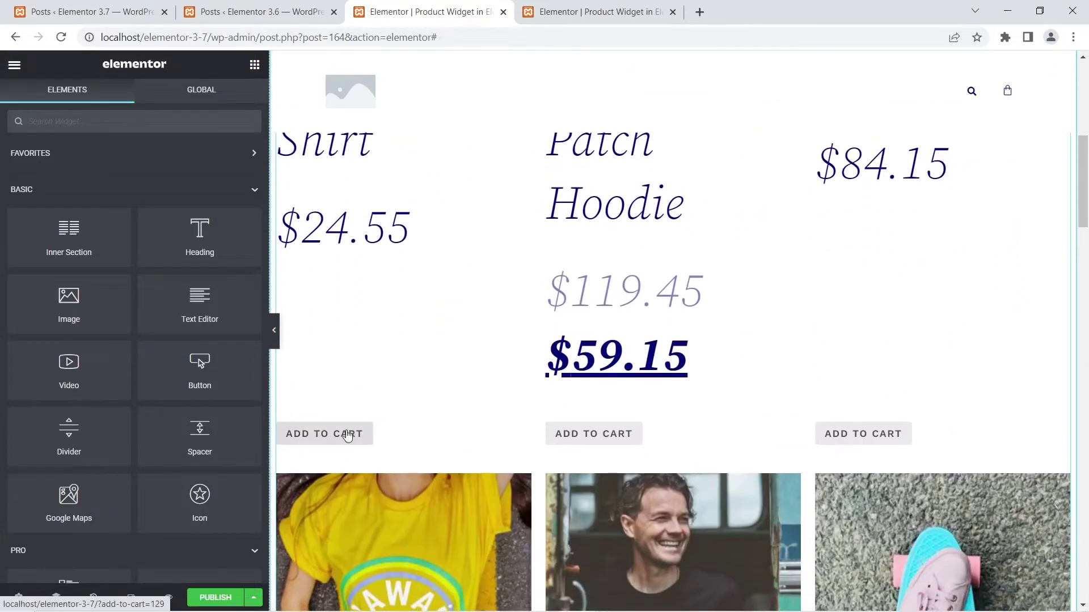
pyautogui.click(348, 437)
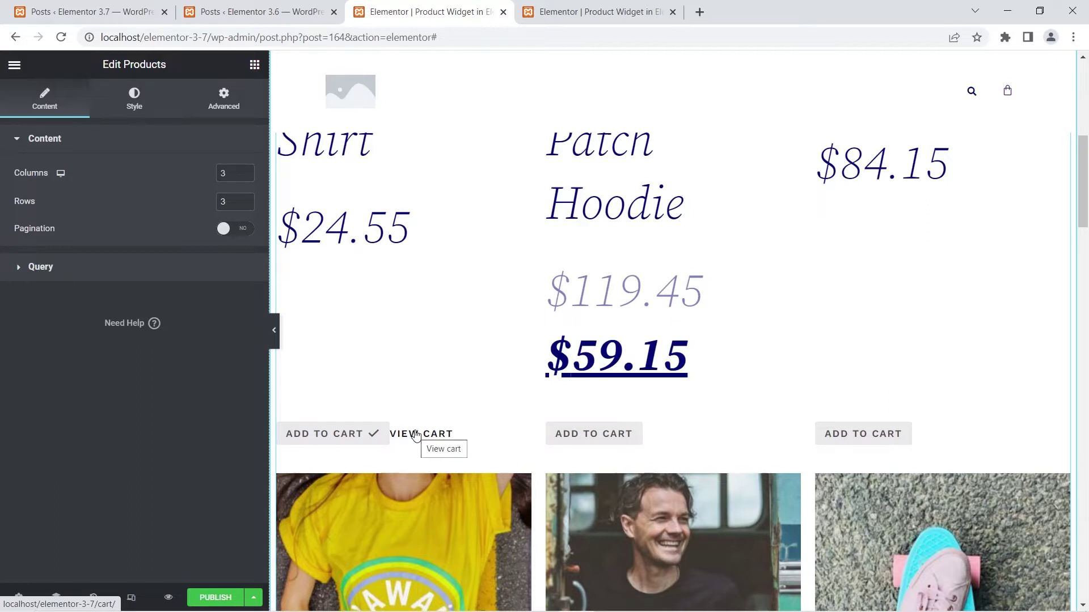
pyautogui.click(575, 16)
pyautogui.scroll(-5, 506, 345)
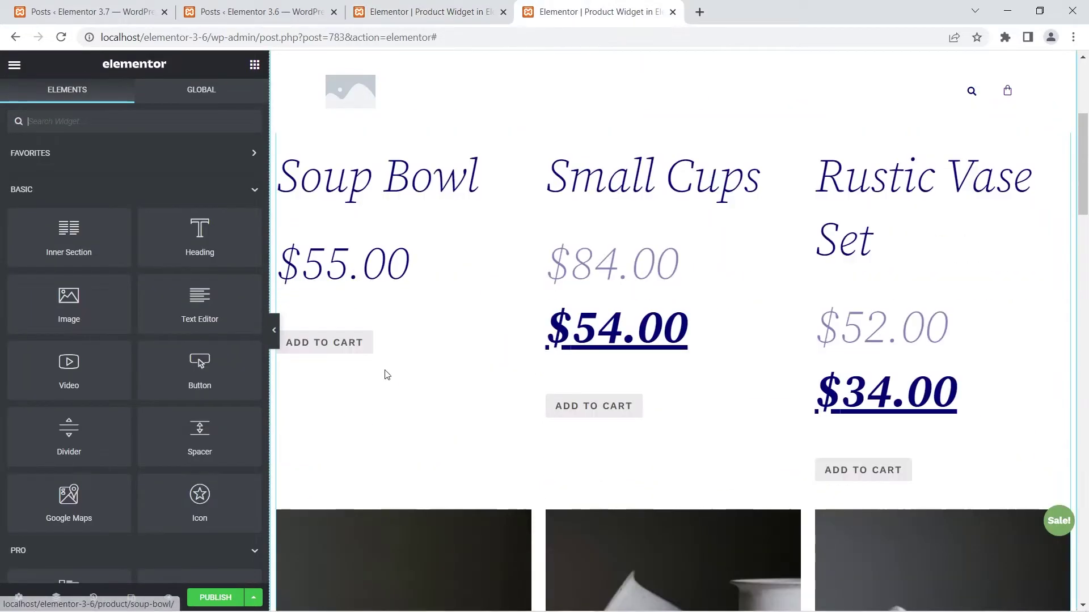
pyautogui.click(342, 351)
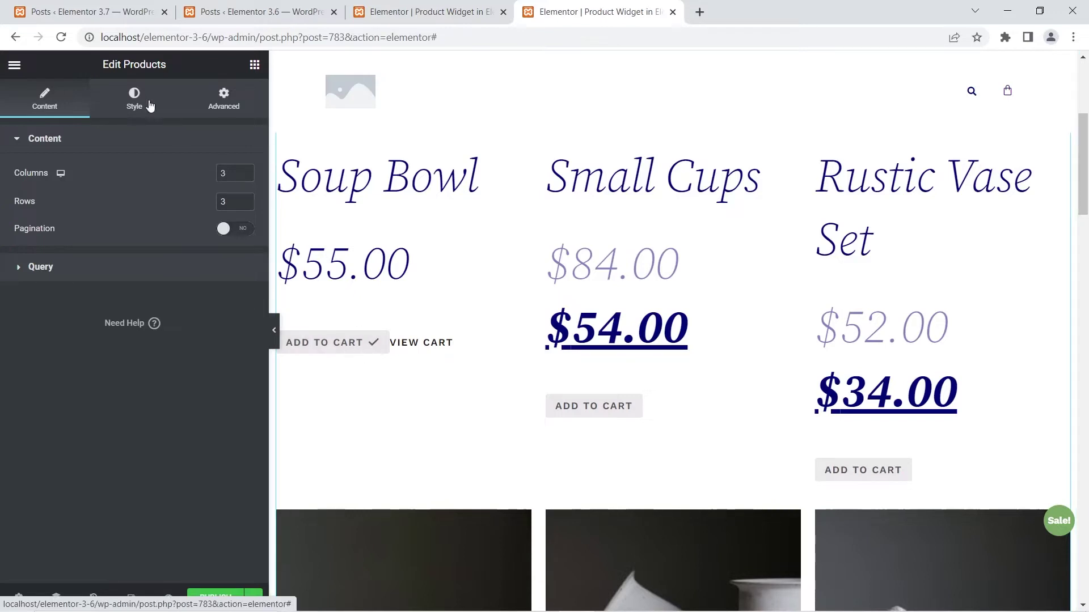
# - In the Elementor 3.6 Products widget's style settings, set the button spacing to 0 px
pyautogui.click(125, 92)
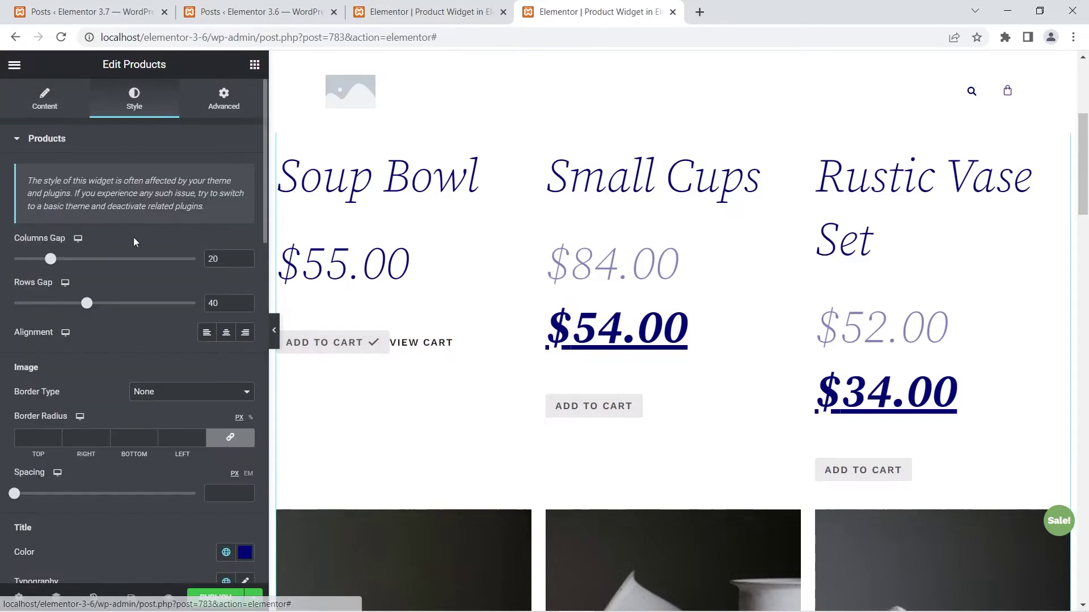
pyautogui.scroll(-5, 135, 238)
pyautogui.scroll(-12, 135, 244)
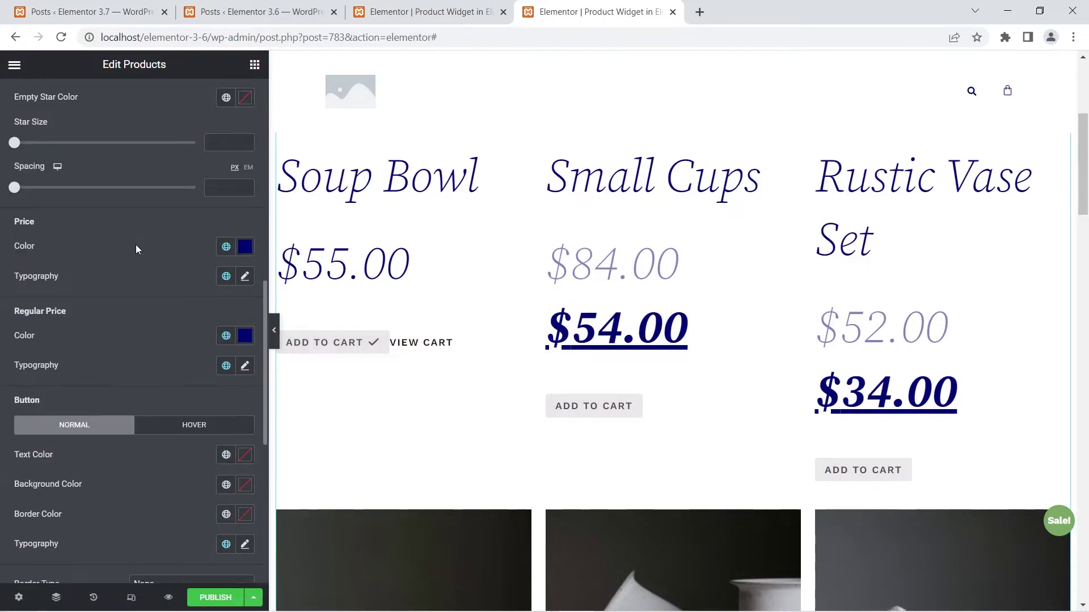
pyautogui.scroll(-2, 136, 248)
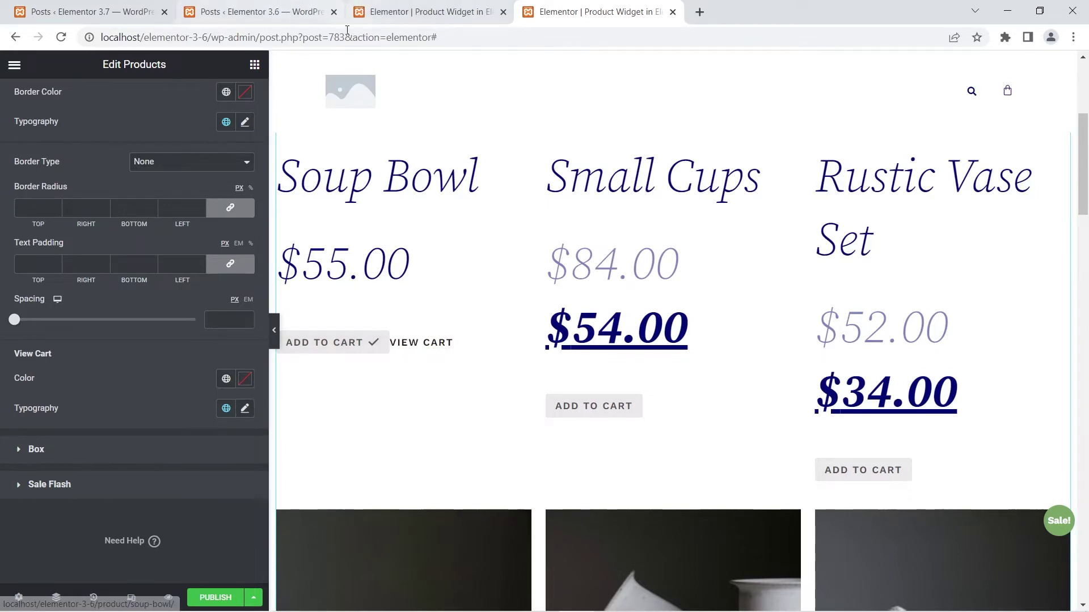
pyautogui.moveTo(19, 323)
pyautogui.mouseDown()
pyautogui.moveTo(68, 324)
pyautogui.moveTo(12, 324)
pyautogui.mouseUp()
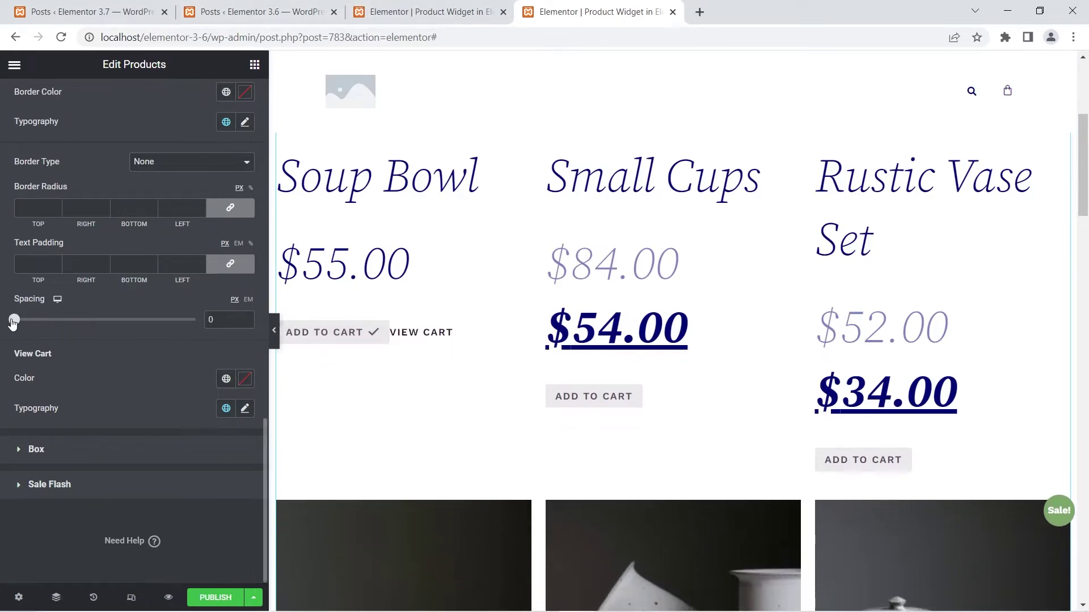
# - Set the View Cart spacing to 16 px in the Elementor 3.7 Products widget and compare it with the View Cart settings in 3.6
pyautogui.click(473, 6)
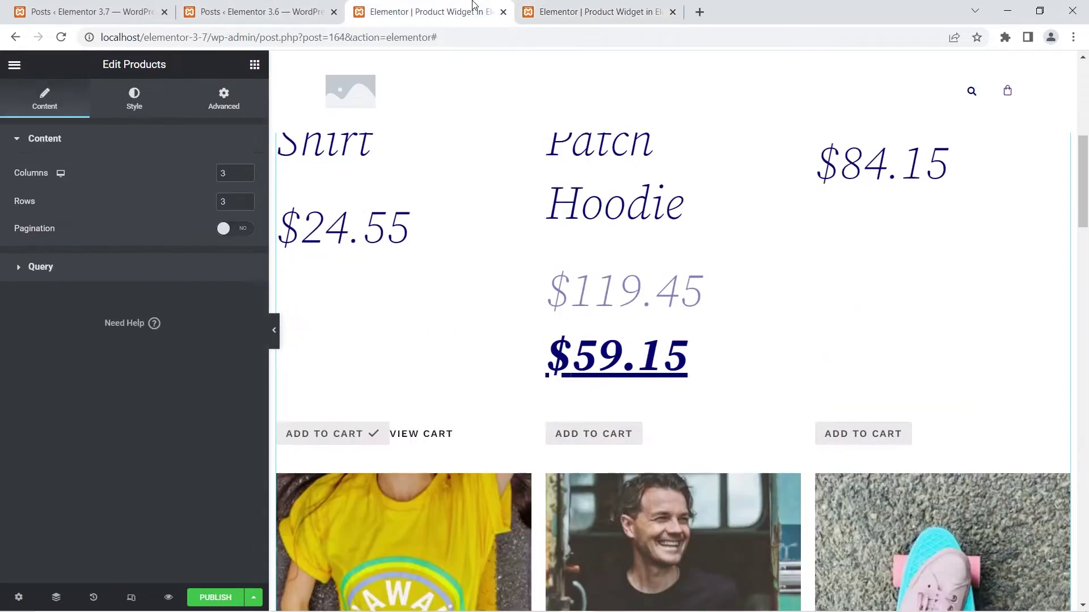
pyautogui.click(132, 103)
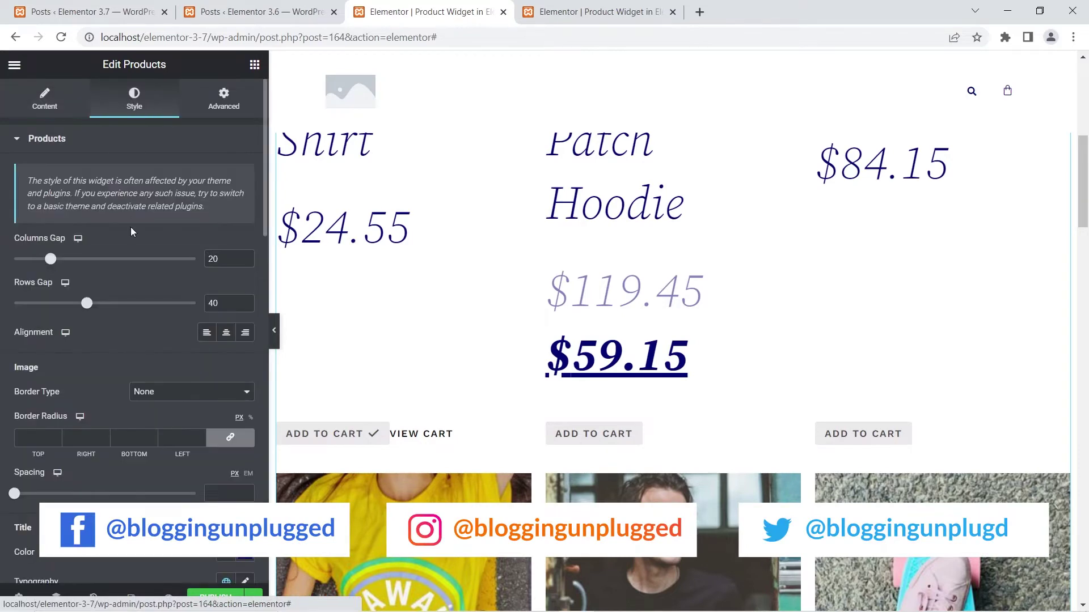
pyautogui.scroll(-15, 130, 229)
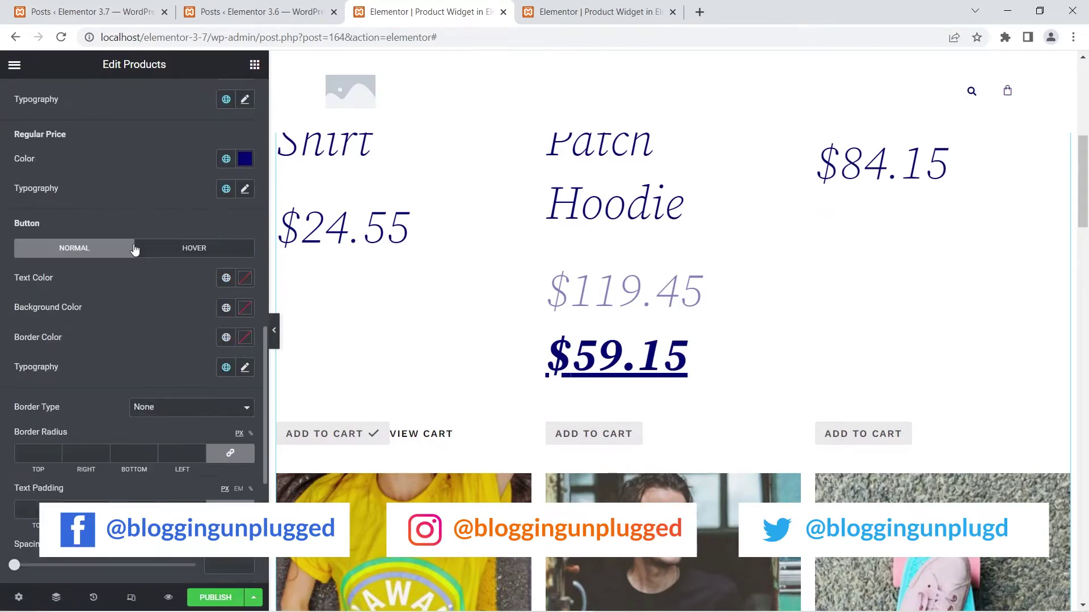
pyautogui.scroll(-5, 134, 248)
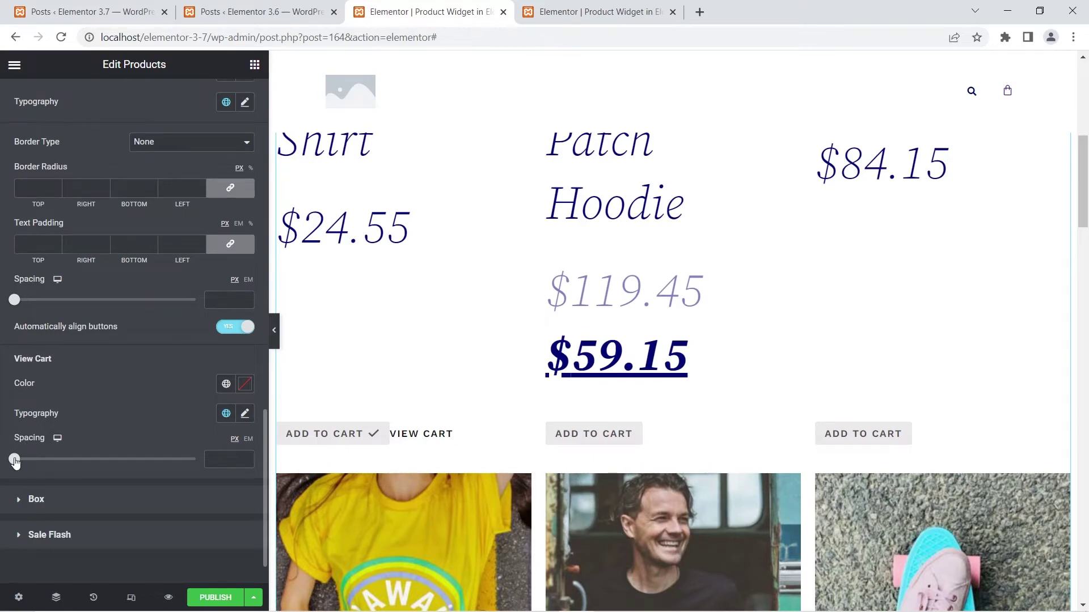
pyautogui.moveTo(17, 462); pyautogui.dragTo(80, 469)
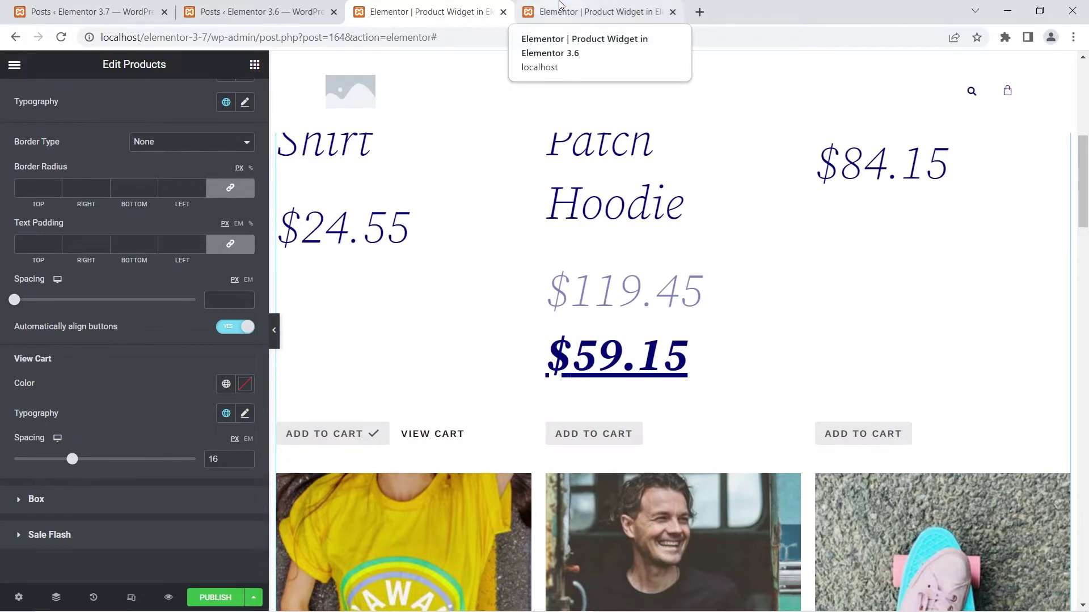
pyautogui.click(560, 5)
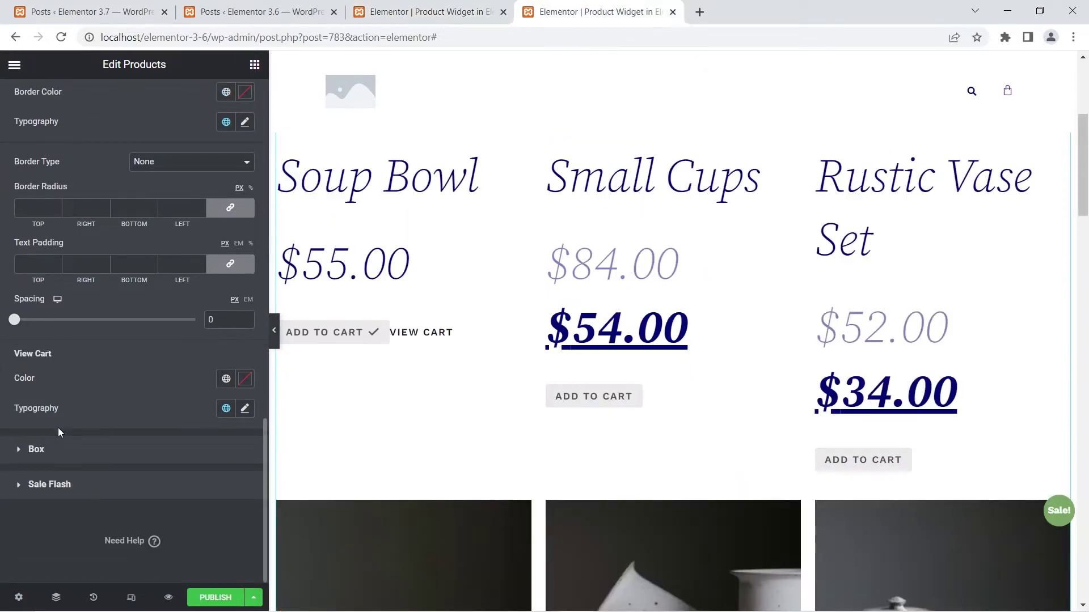
pyautogui.click(420, 11)
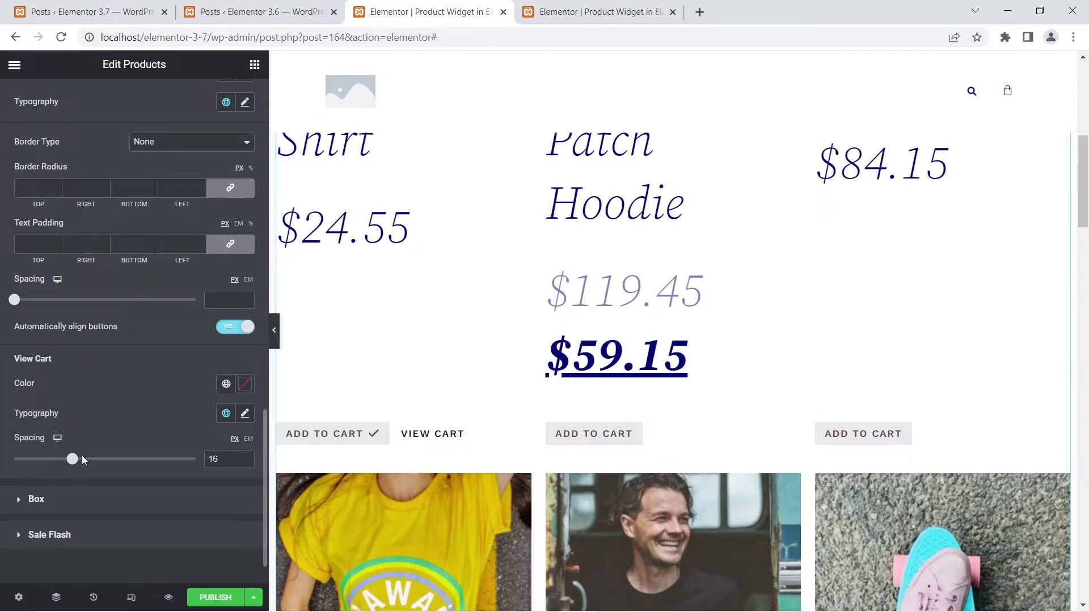
# - Reduce the View Cart spacing in the Elementor 3.7 Products widget
pyautogui.moveTo(73, 460)
pyautogui.mouseDown()
pyautogui.moveTo(123, 466)
pyautogui.moveTo(53, 460)
pyautogui.moveTo(124, 463)
pyautogui.moveTo(49, 462)
pyautogui.moveTo(105, 465)
pyautogui.moveTo(60, 465)
pyautogui.mouseUp()
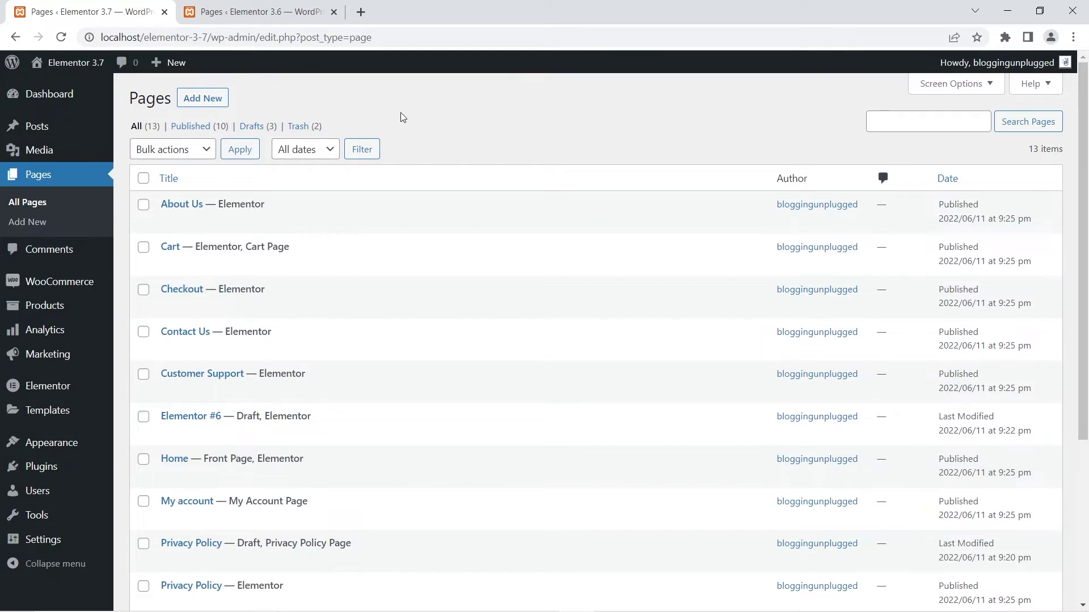
# - Open the Elementor 3.6 site's Cart page for editing in a new tab and show the Cart widget's Coupon settings
pyautogui.click(257, 5)
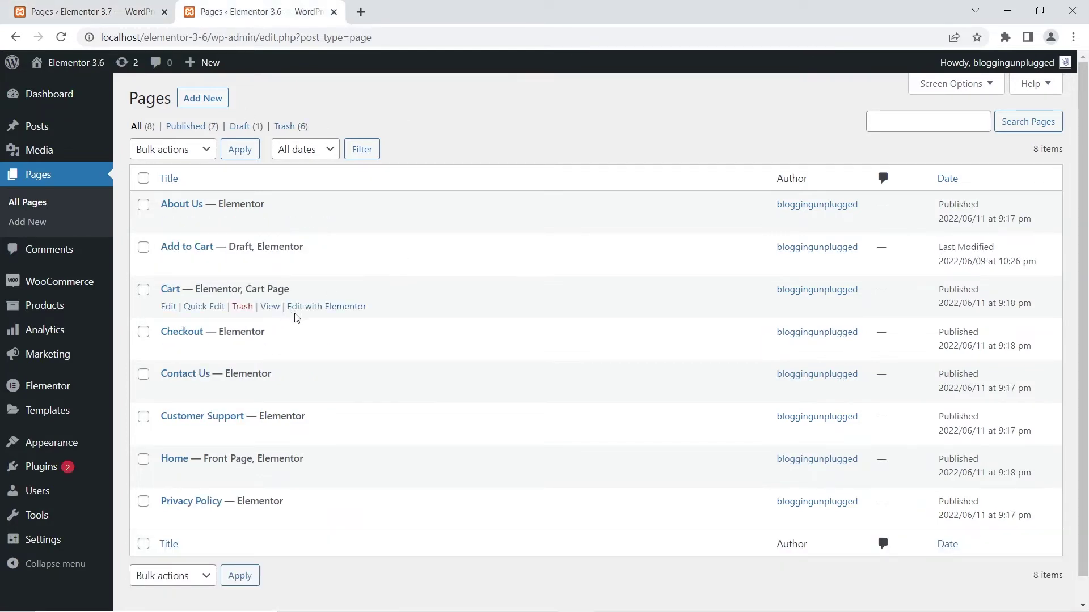
pyautogui.rightClick(332, 307)
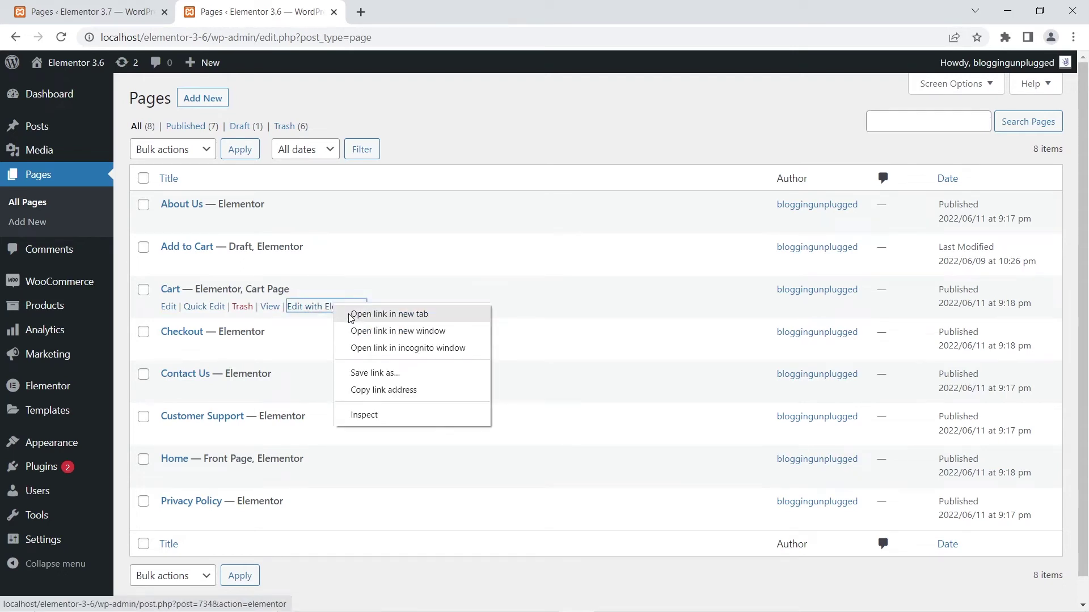
pyautogui.click(350, 315)
pyautogui.click(404, 6)
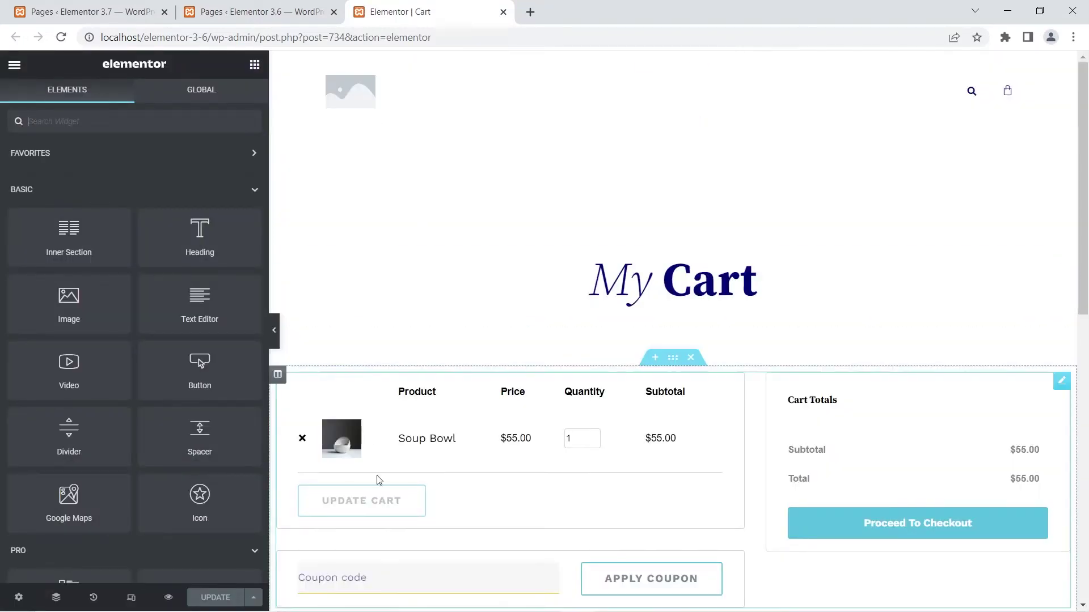
pyautogui.click(372, 388)
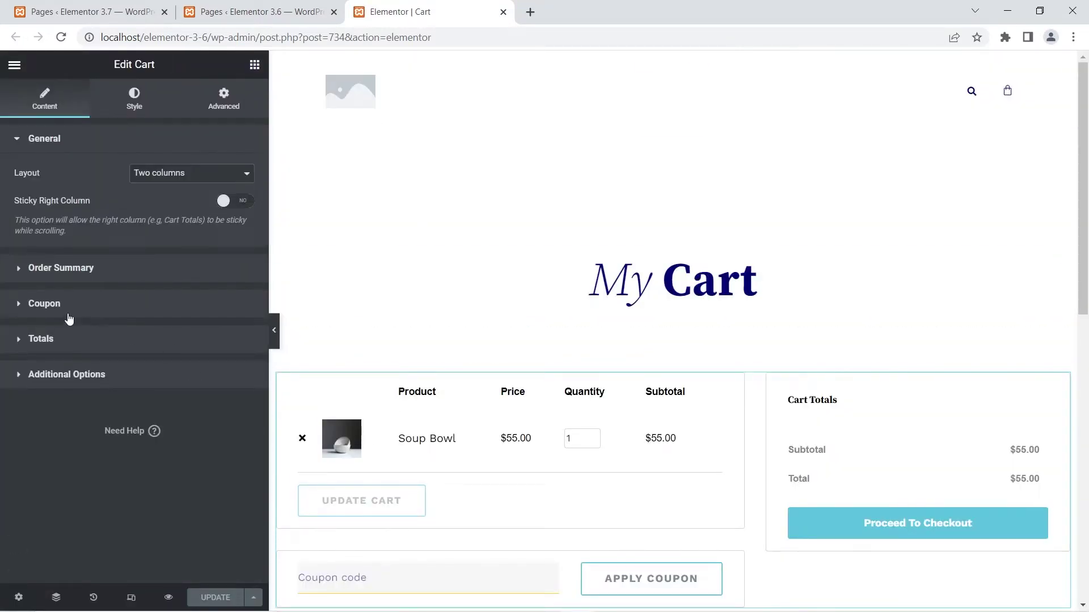
pyautogui.click(21, 306)
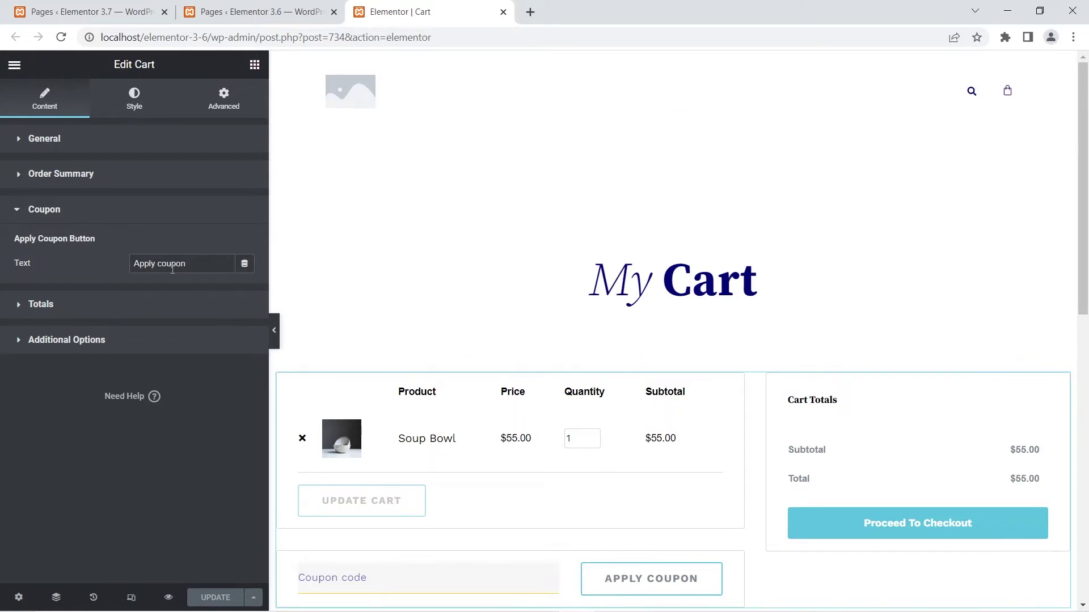
# - Open the Elementor 3.7 Cart page for editing in a tab before the 3.6 editor and show the Cart widget's Coupon settings
pyautogui.click(96, 4)
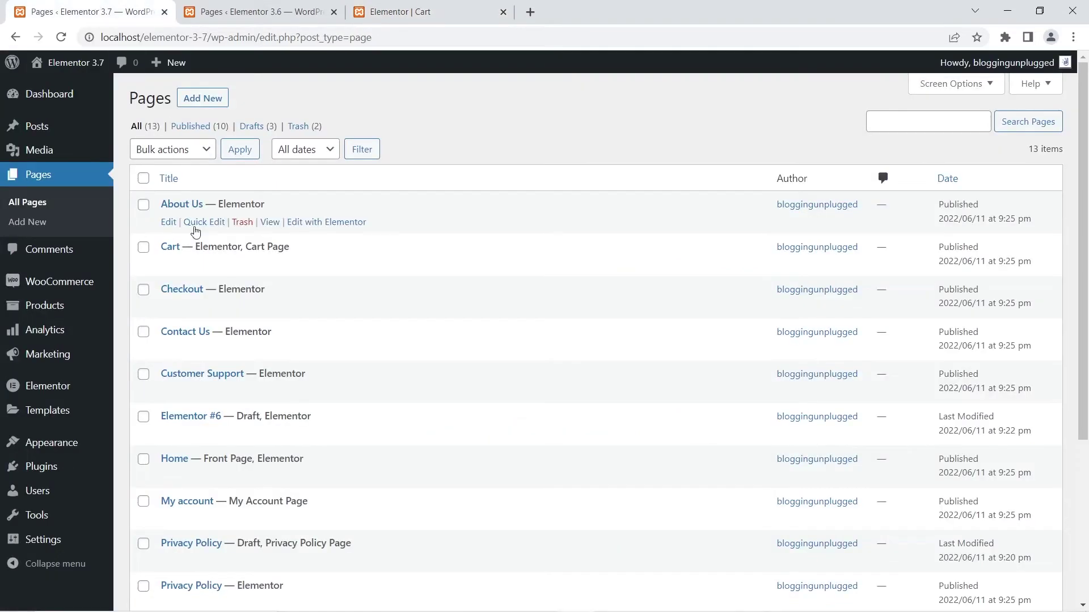
pyautogui.rightClick(324, 266)
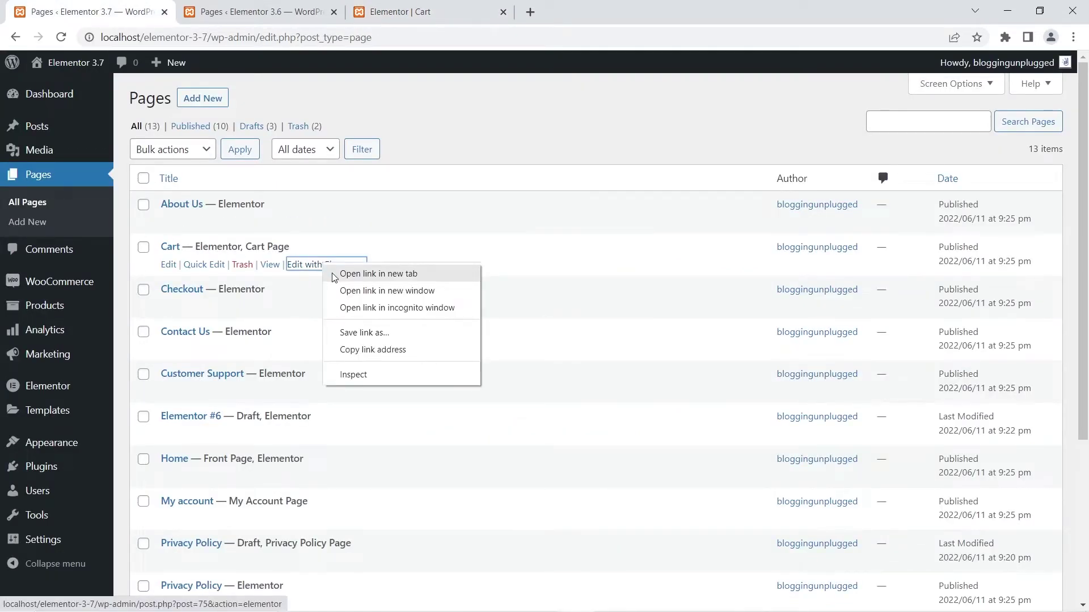
pyautogui.click(334, 275)
pyautogui.moveTo(219, 7); pyautogui.dragTo(346, 7)
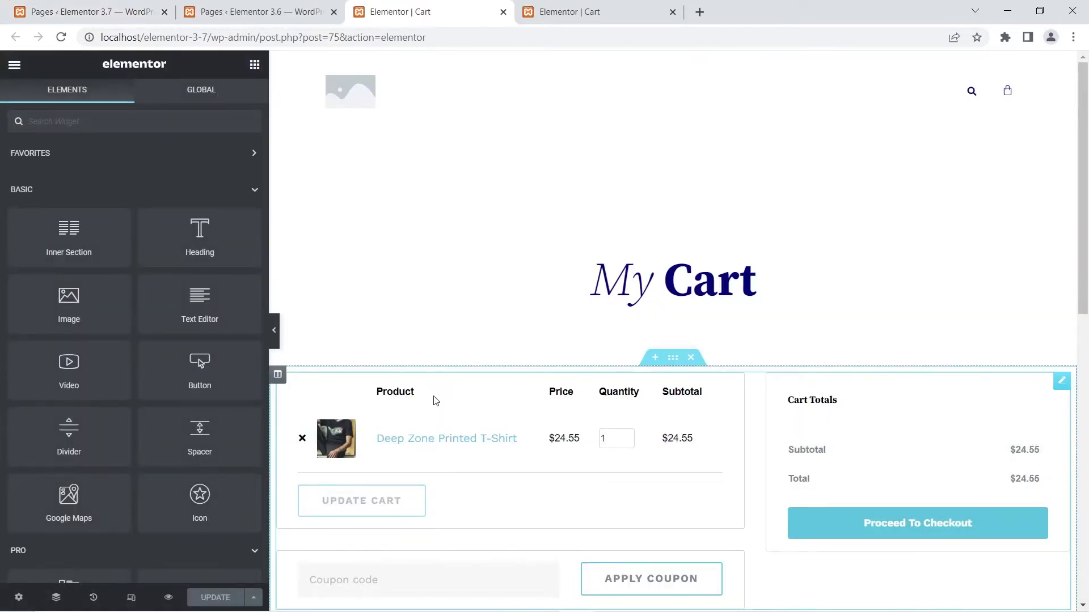
pyautogui.click(435, 401)
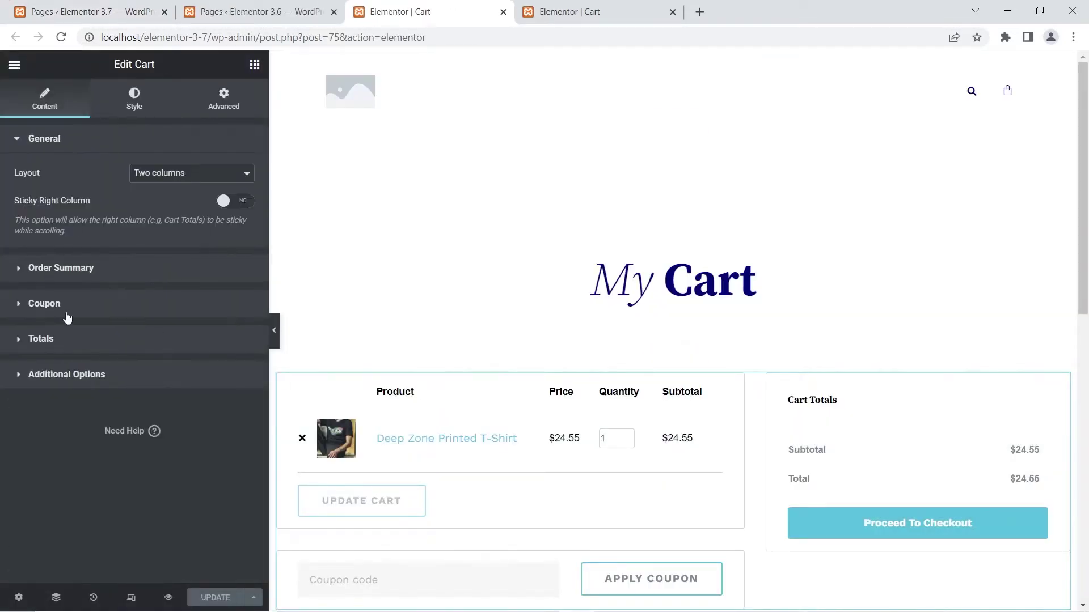
pyautogui.click(37, 309)
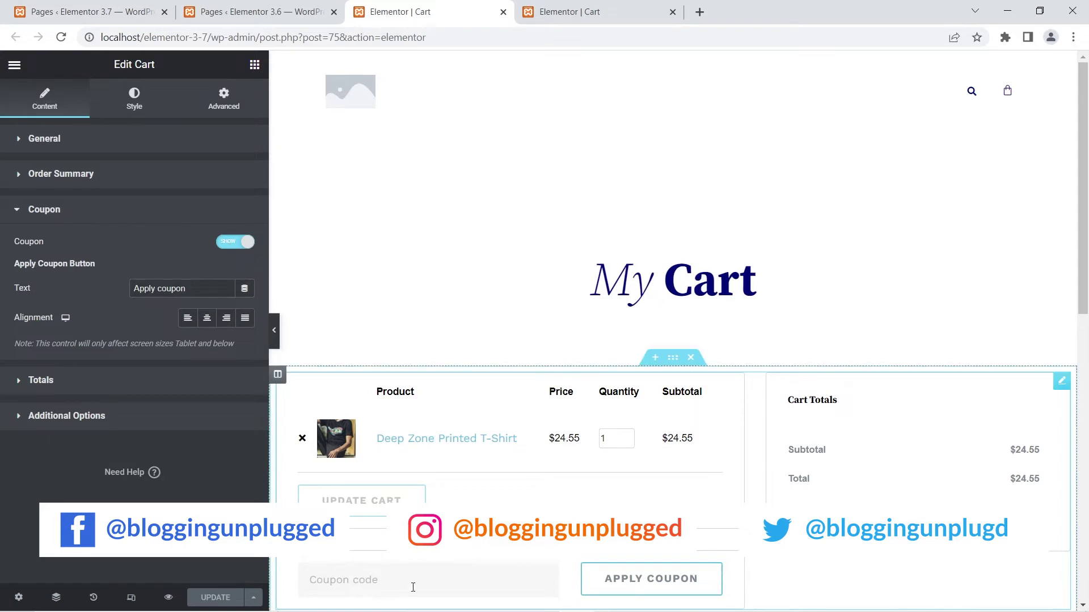
# - Hide the coupon in the Elementor 3.7 Cart widget, show it again, and inspect the coupon area on the page
pyautogui.click(233, 244)
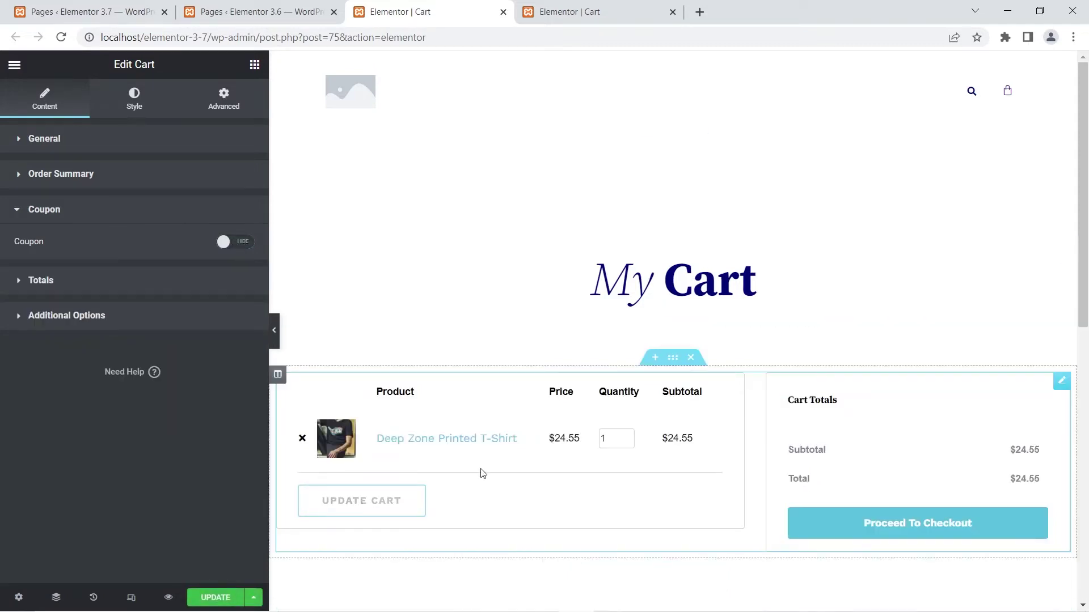
pyautogui.click(241, 250)
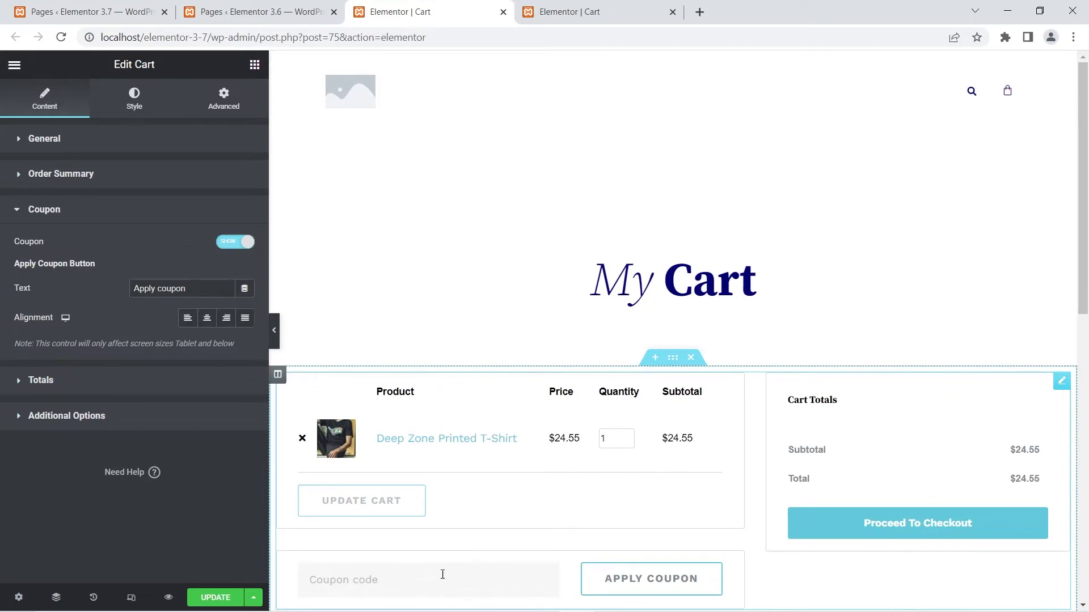
pyautogui.scroll(-1, 459, 338)
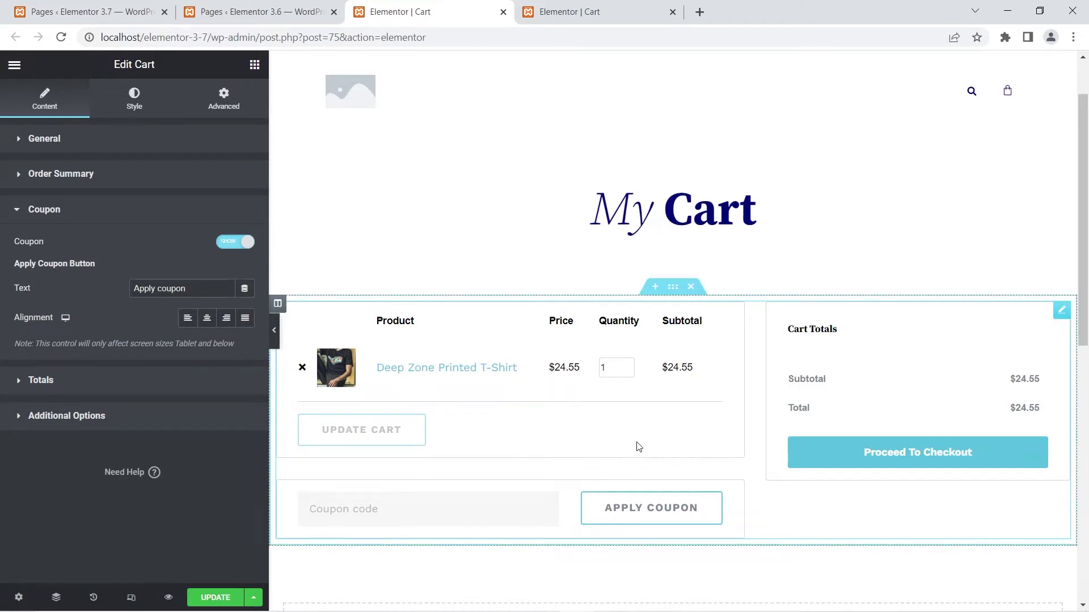
# - Compare the Cart widget's Coupon settings, including the Apply Coupon button options, between Elementor 3.7 and 3.6
pyautogui.click(578, 6)
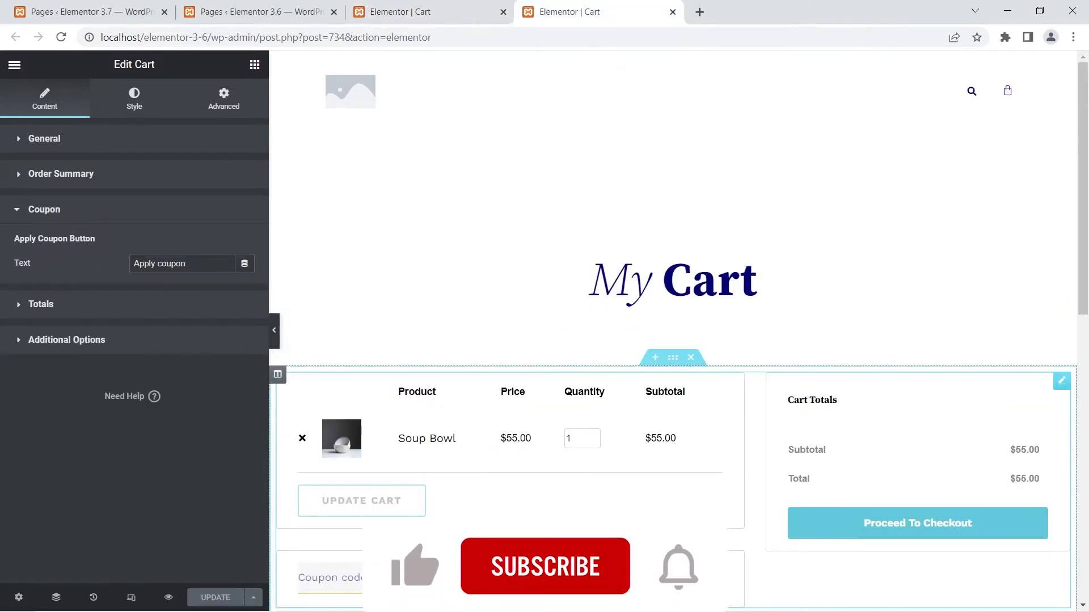
pyautogui.click(453, 16)
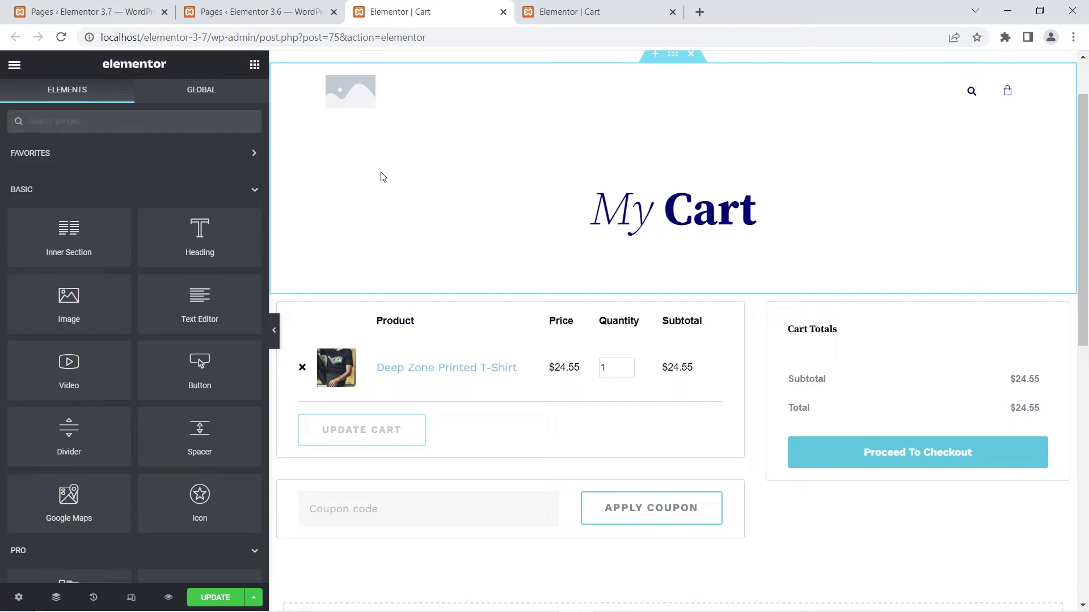
pyautogui.click(453, 345)
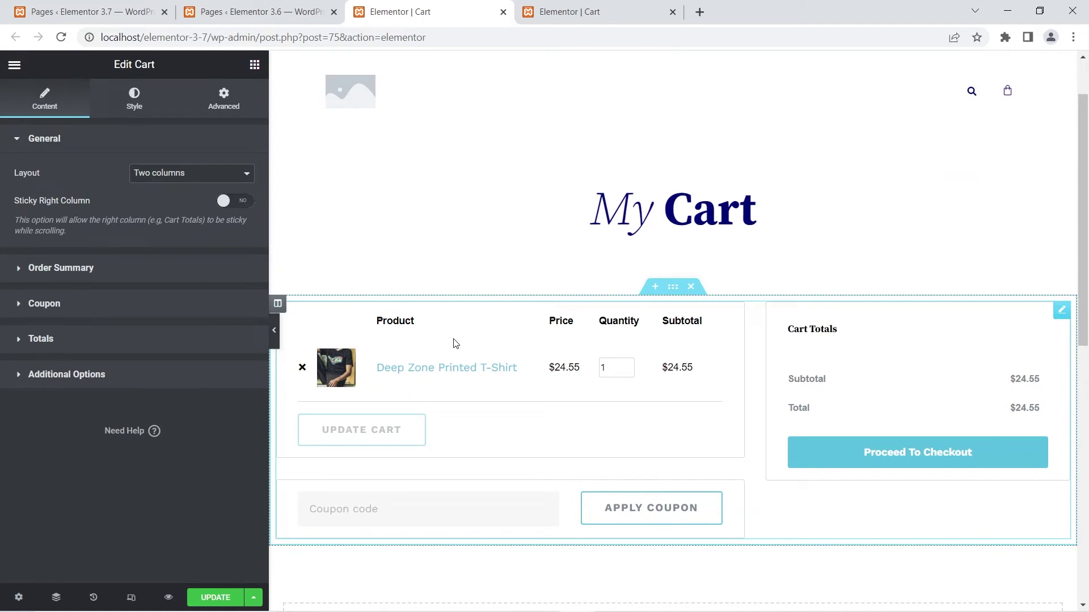
pyautogui.click(23, 306)
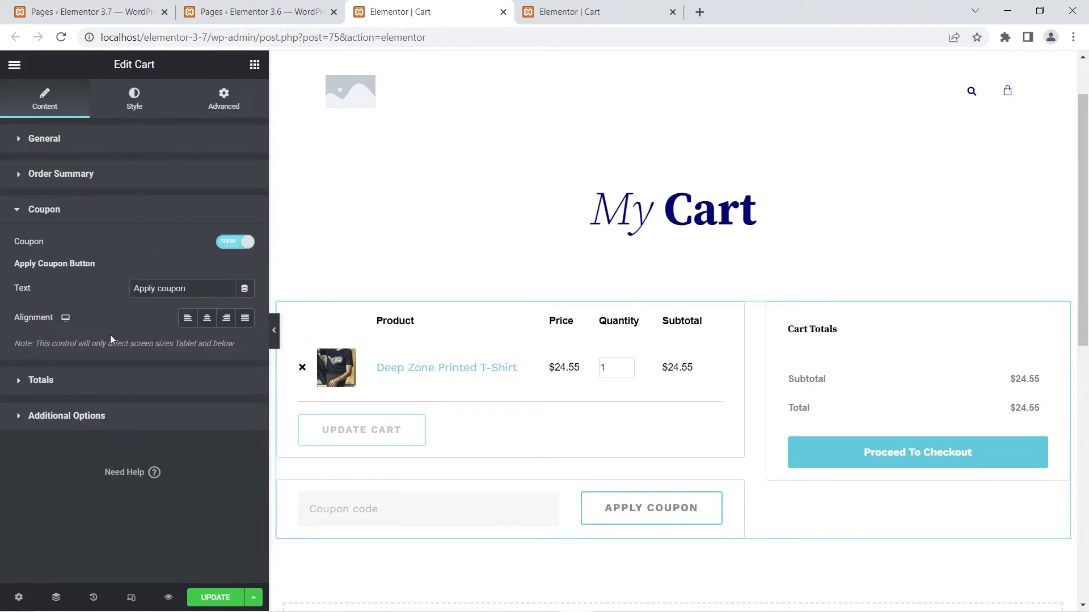
pyautogui.click(573, 12)
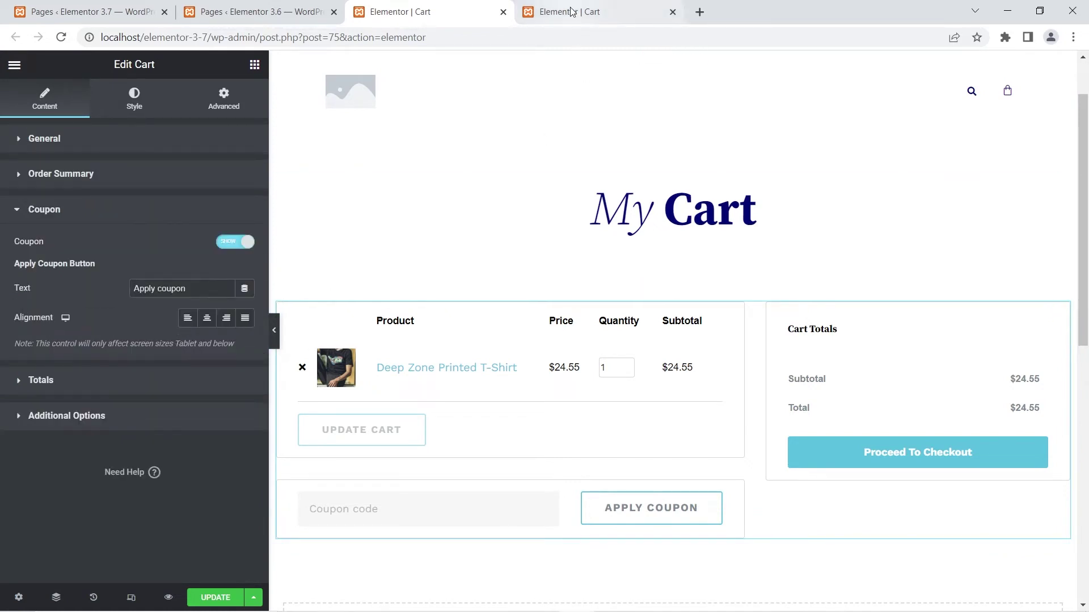
pyautogui.click(340, 316)
pyautogui.click(68, 304)
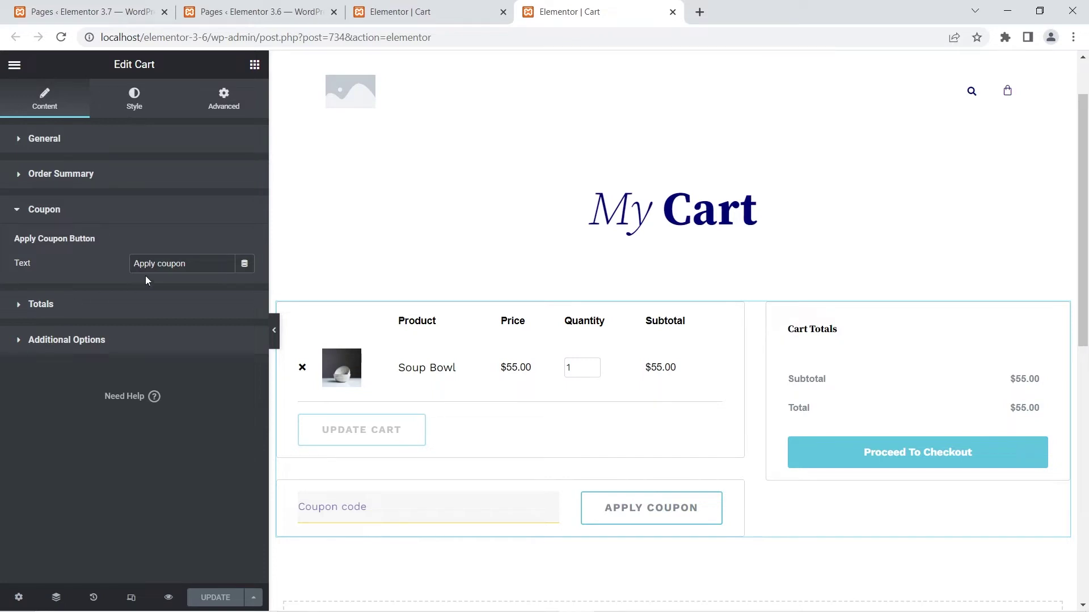
# - Compare the Cart widget's Totals settings for the shipping and checkout buttons in Elementor 3.7 with those in 3.6
pyautogui.hotkey('ctrl', 'shift', 'Tab')
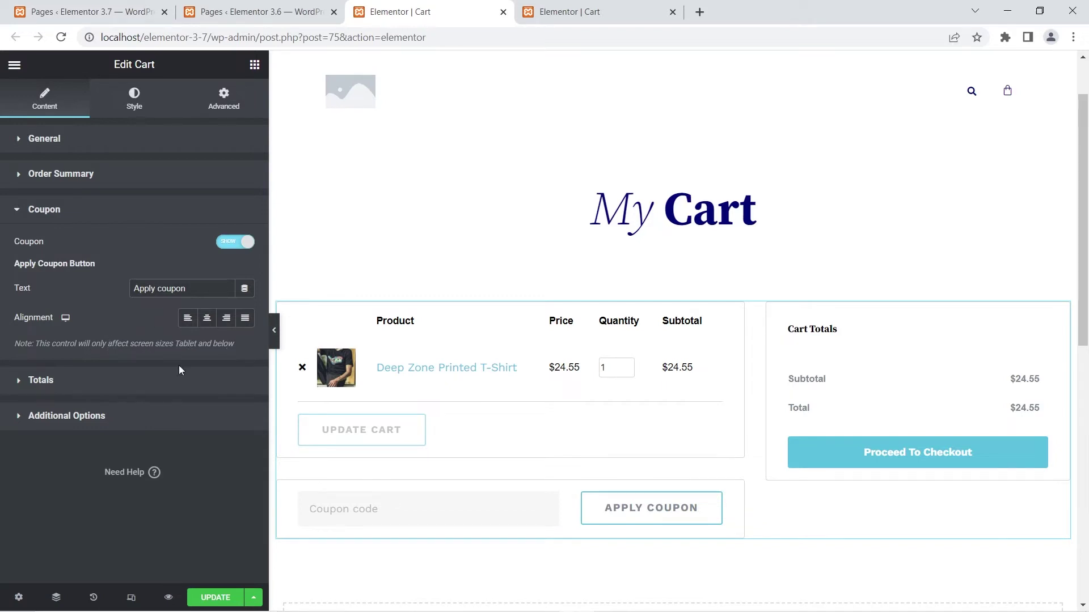
pyautogui.click(80, 379)
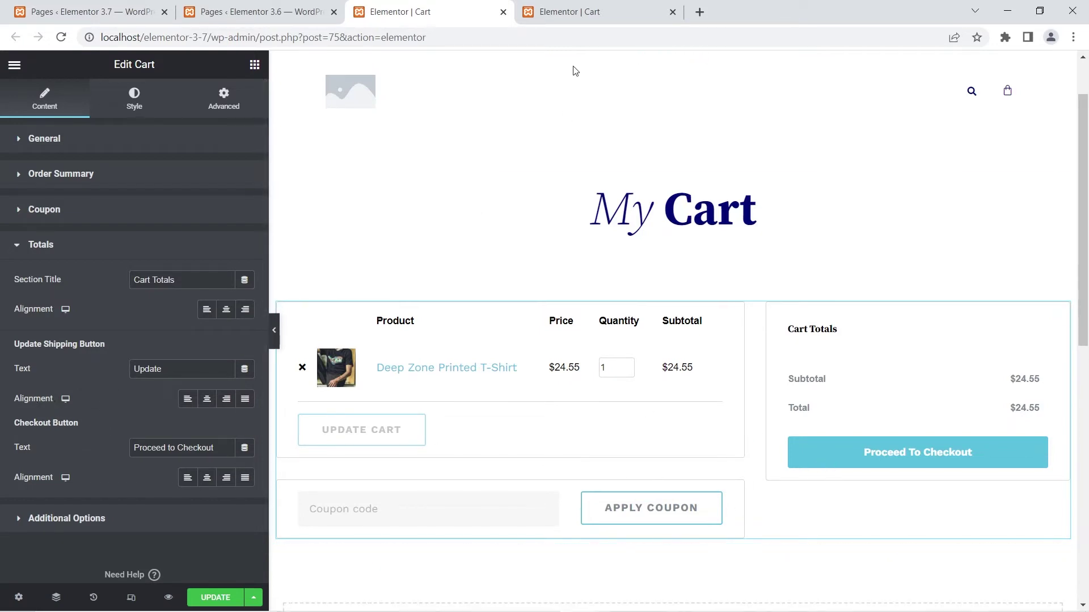
pyautogui.click(556, 8)
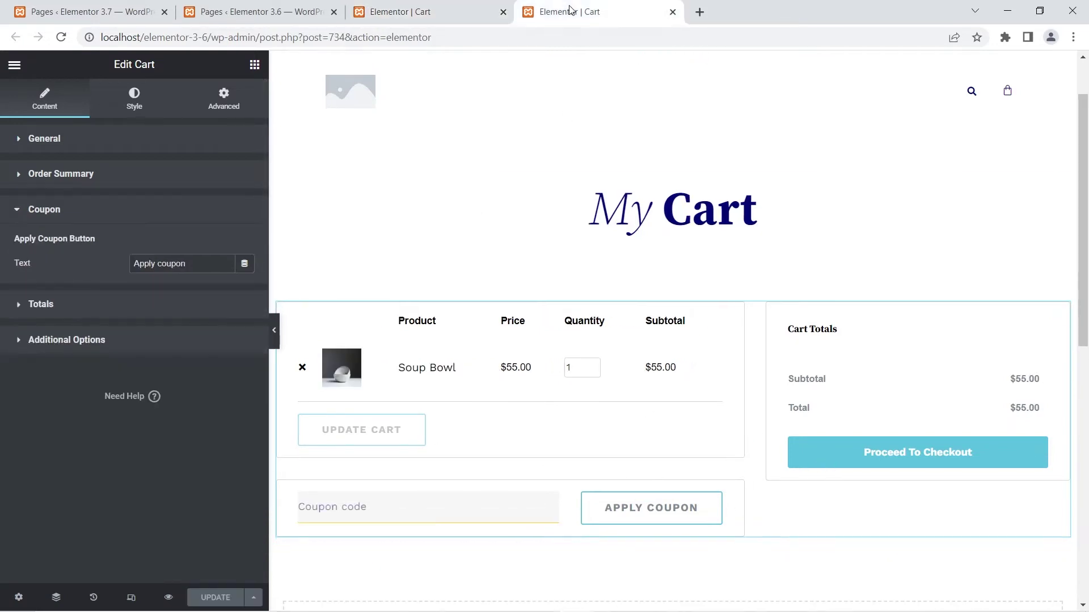
pyautogui.click(20, 306)
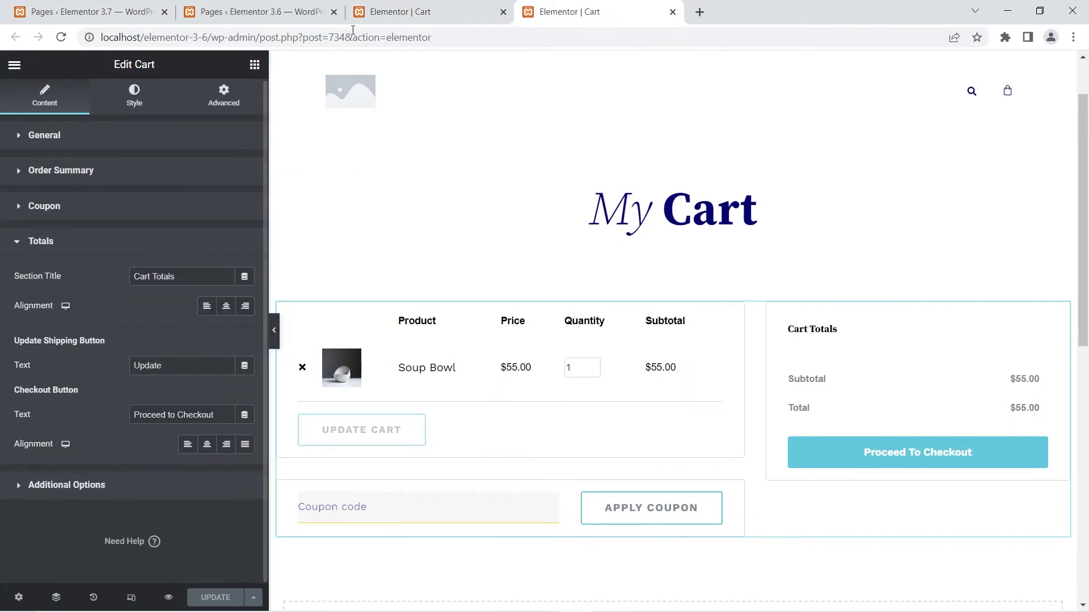
# - Enable Customize empty cart in the Elementor 3.7 Cart widget's Additional Options and open the template chooser
pyautogui.hotkey('ctrl', 'shift', 'Tab')
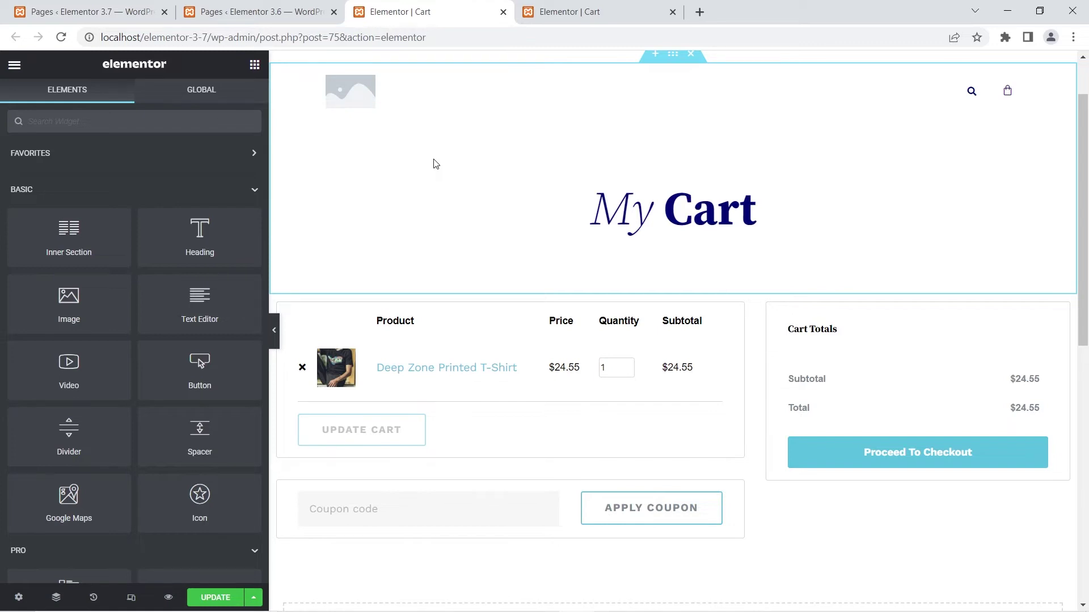
pyautogui.click(433, 318)
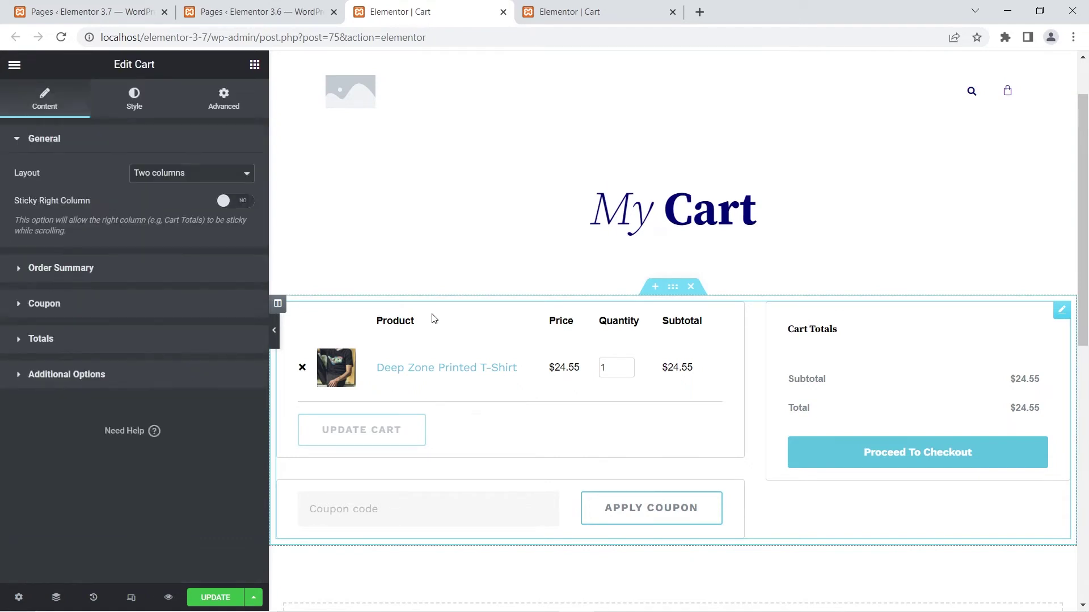
pyautogui.click(23, 376)
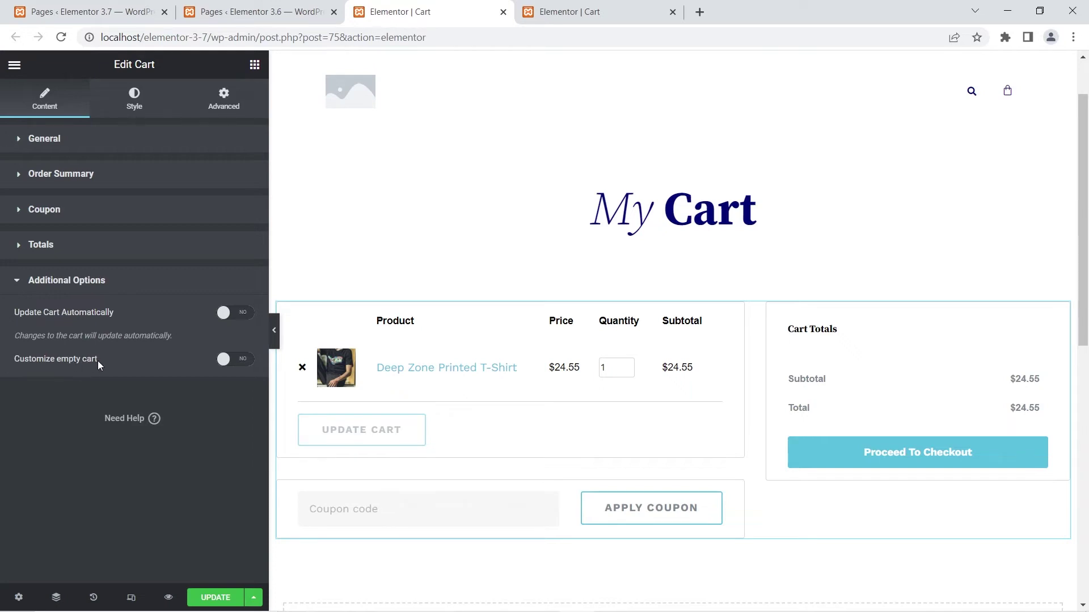
pyautogui.click(230, 361)
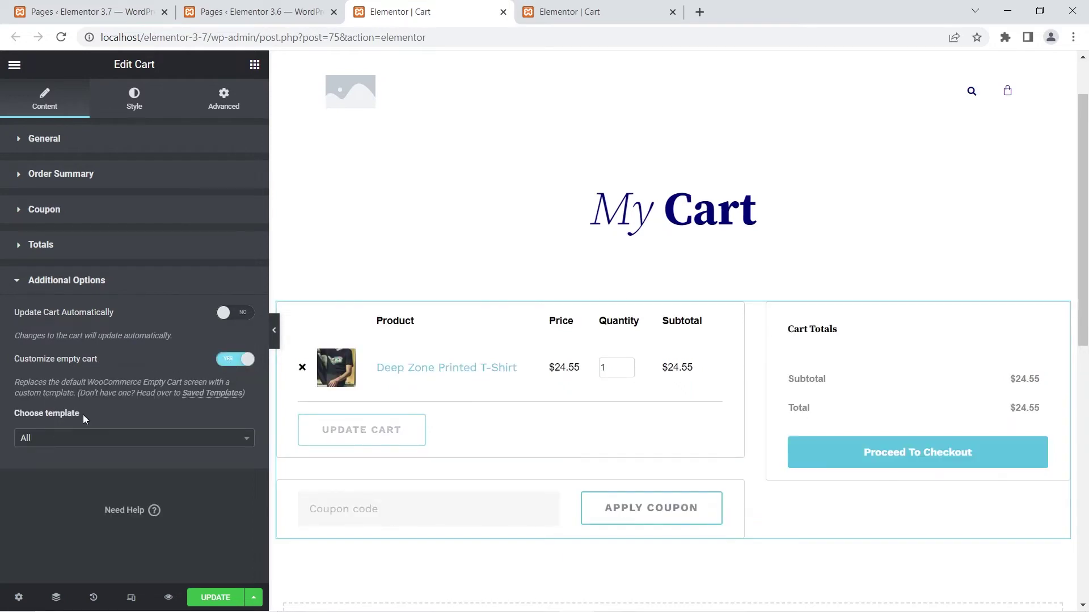
pyautogui.click(70, 444)
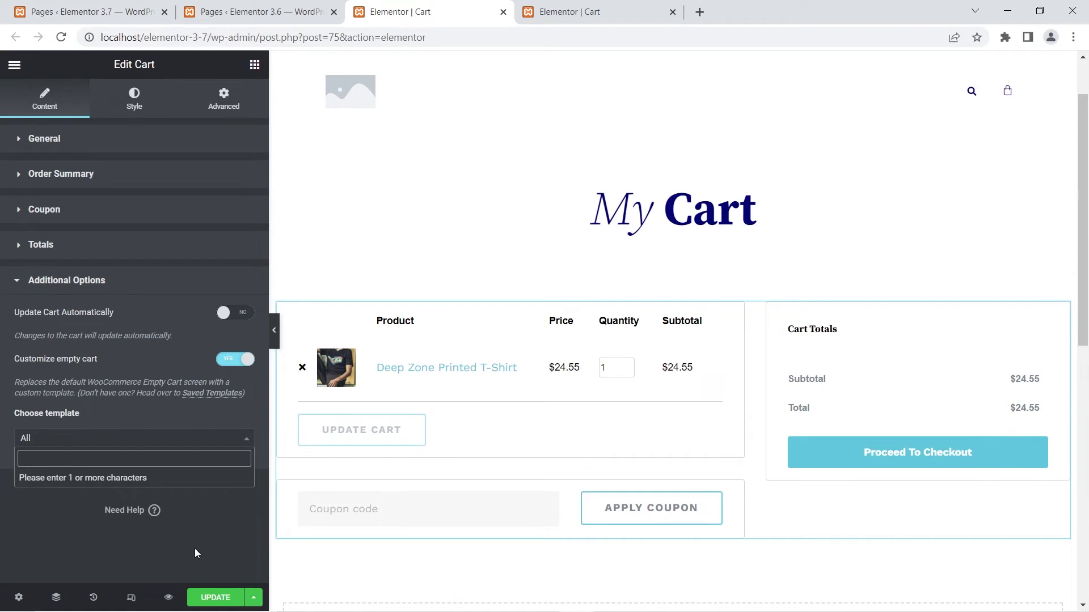
# - Check the Cart widget's Additional Options in Elementor 3.6 for comparison
pyautogui.click(567, 11)
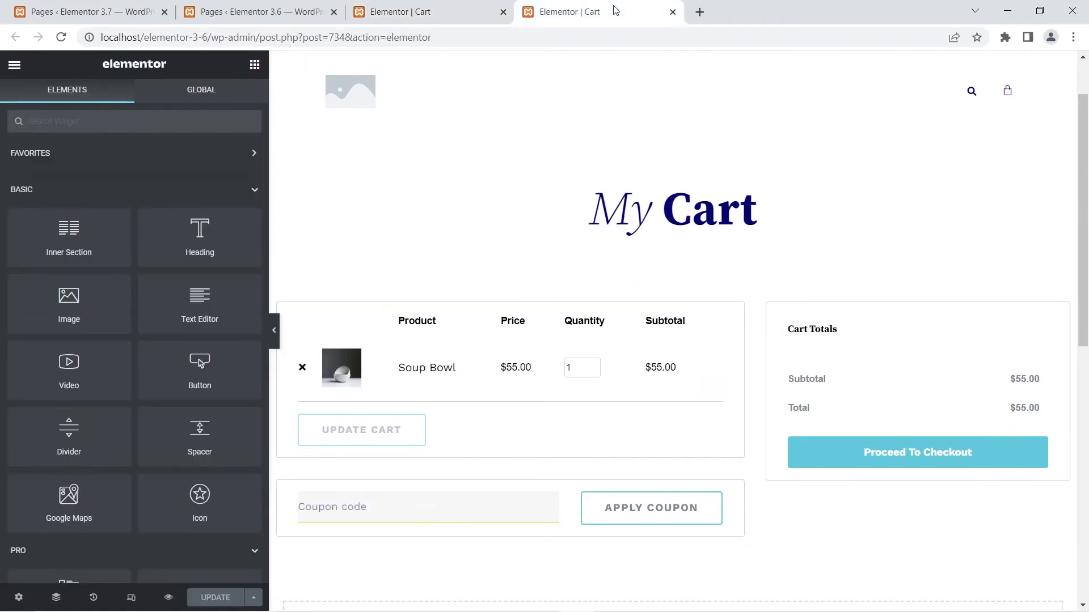
pyautogui.click(397, 311)
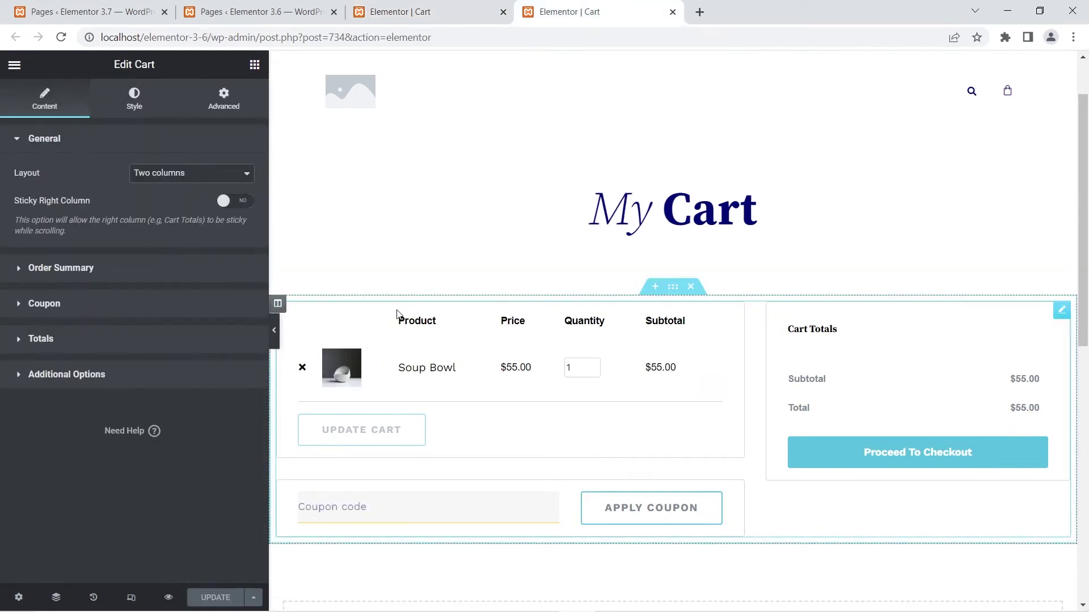
pyautogui.click(143, 373)
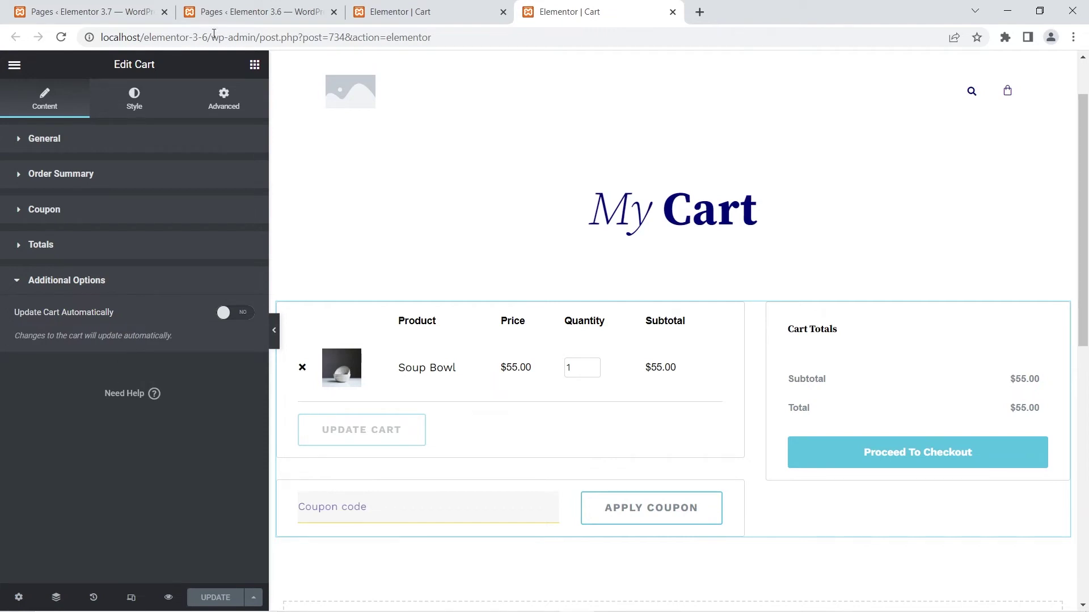
# - Turn Customize empty cart off and back on in the Elementor 3.7 Cart widget
pyautogui.click(403, 7)
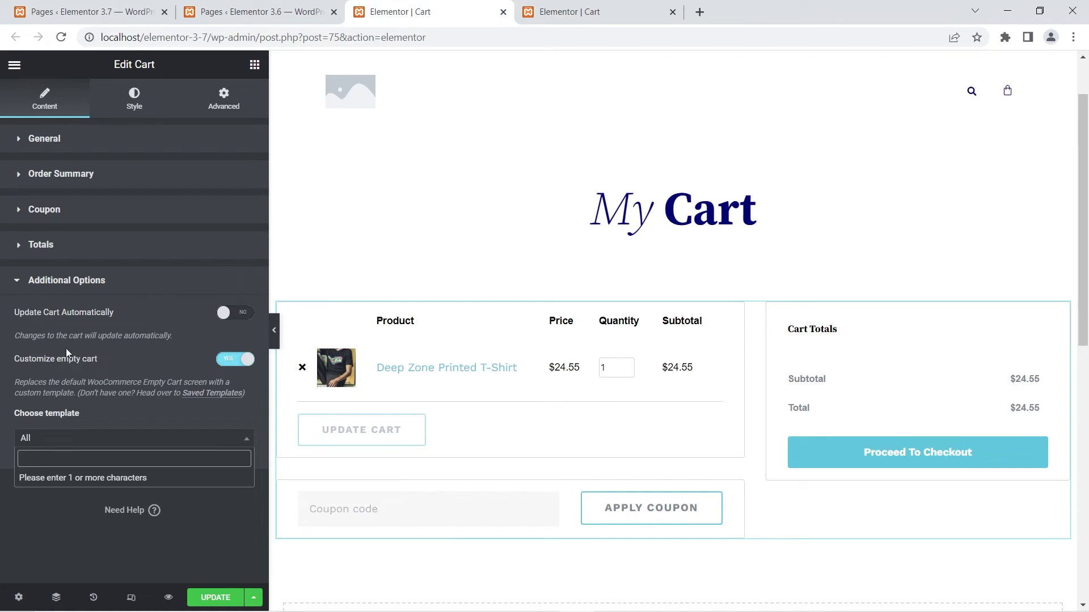
pyautogui.click(235, 362)
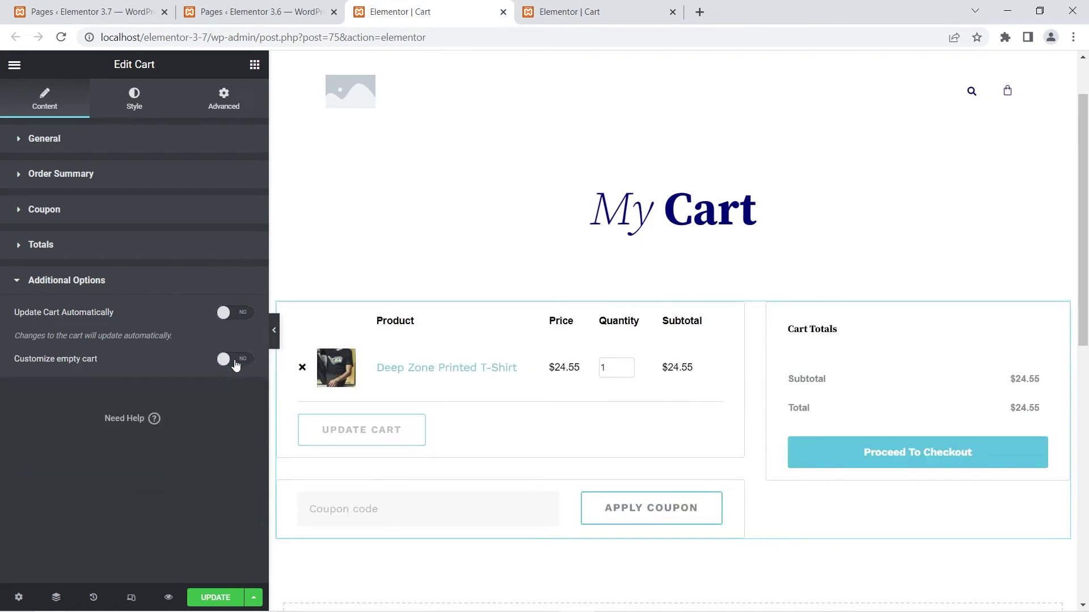
pyautogui.click(236, 362)
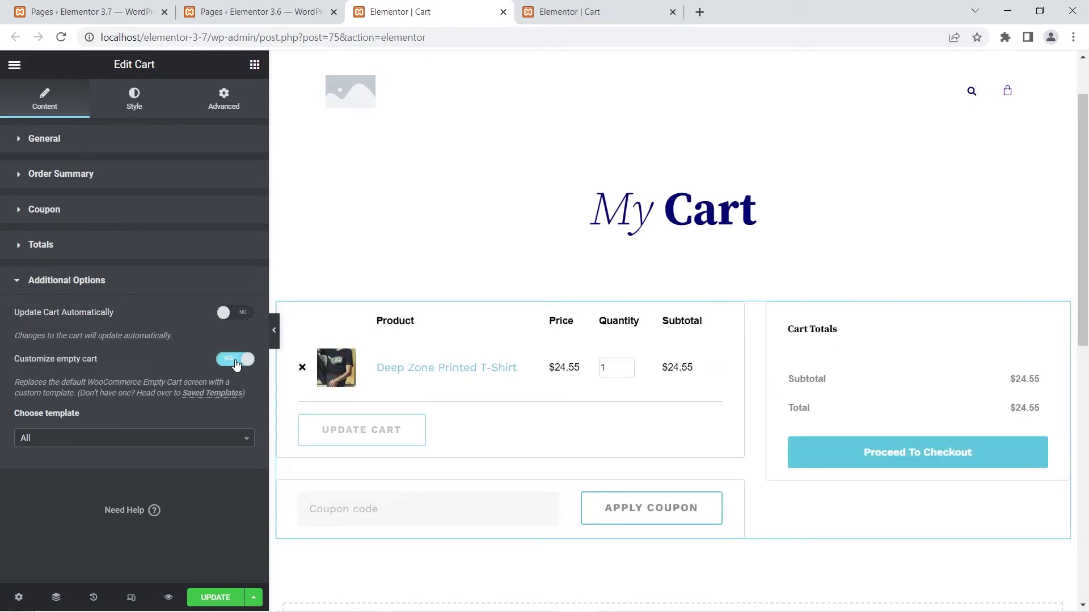
# - Open the template chooser for the custom empty cart in the Elementor 3.7 Cart widget
pyautogui.click(78, 442)
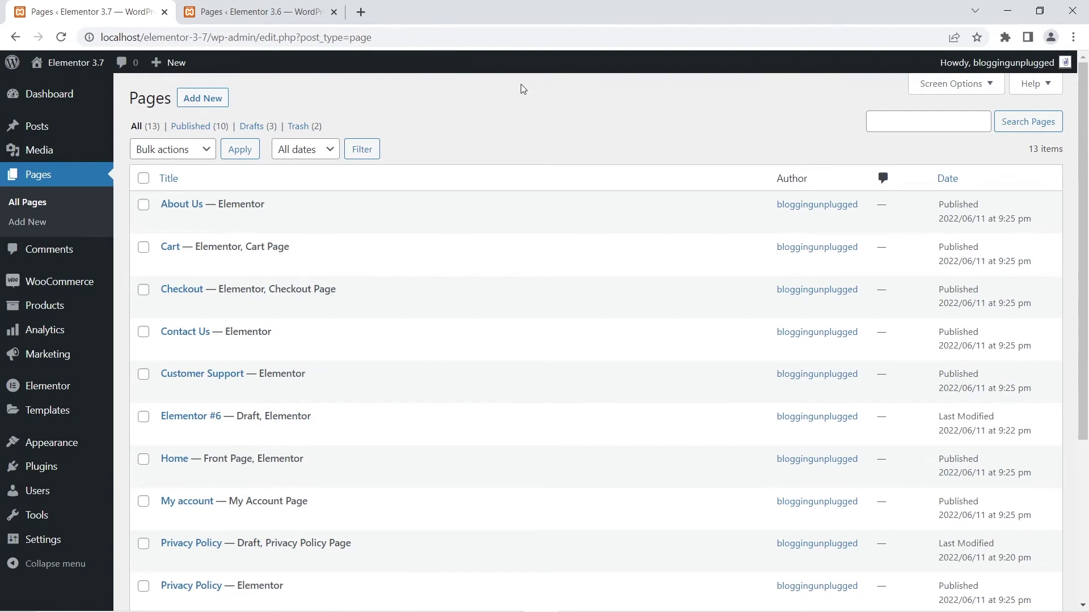
# - Open the Elementor 3.6 site's Checkout page in Elementor in its own tab and show the Checkout widget's Coupon settings
pyautogui.click(260, 12)
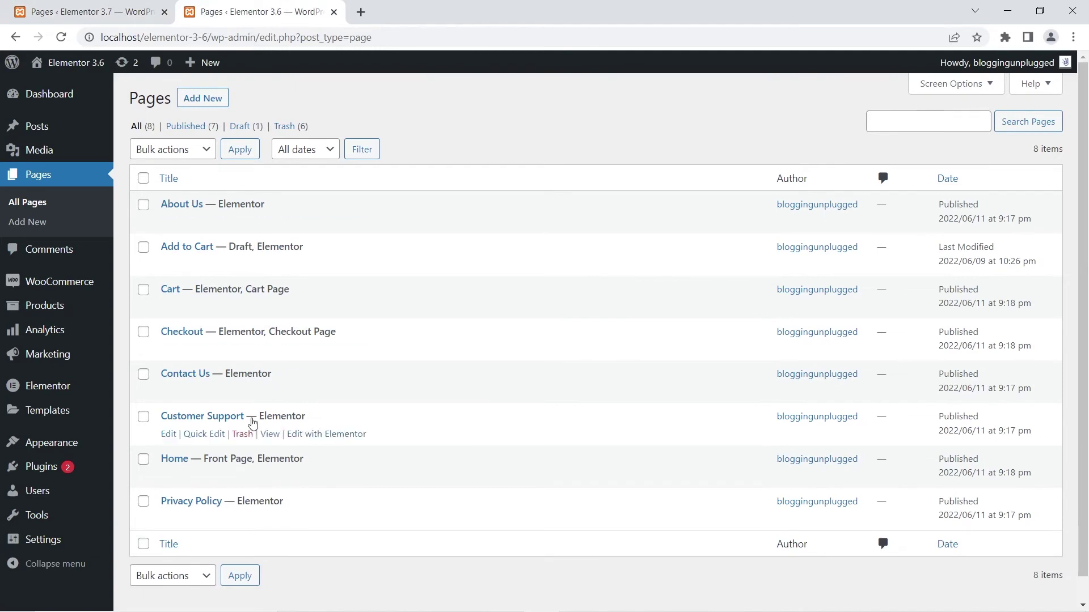
pyautogui.rightClick(340, 352)
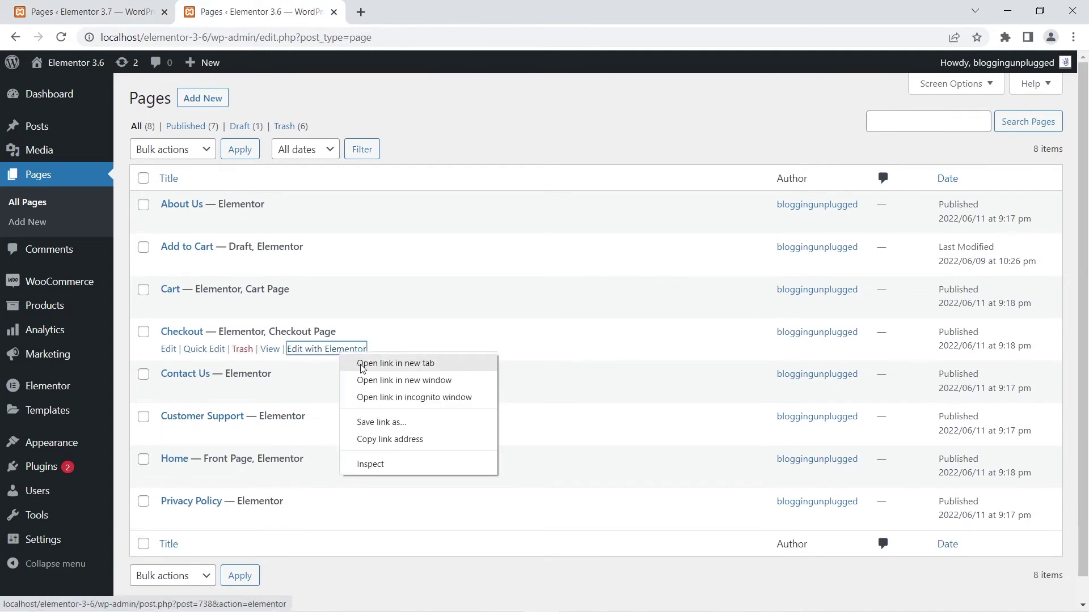
pyautogui.click(395, 364)
pyautogui.click(408, 6)
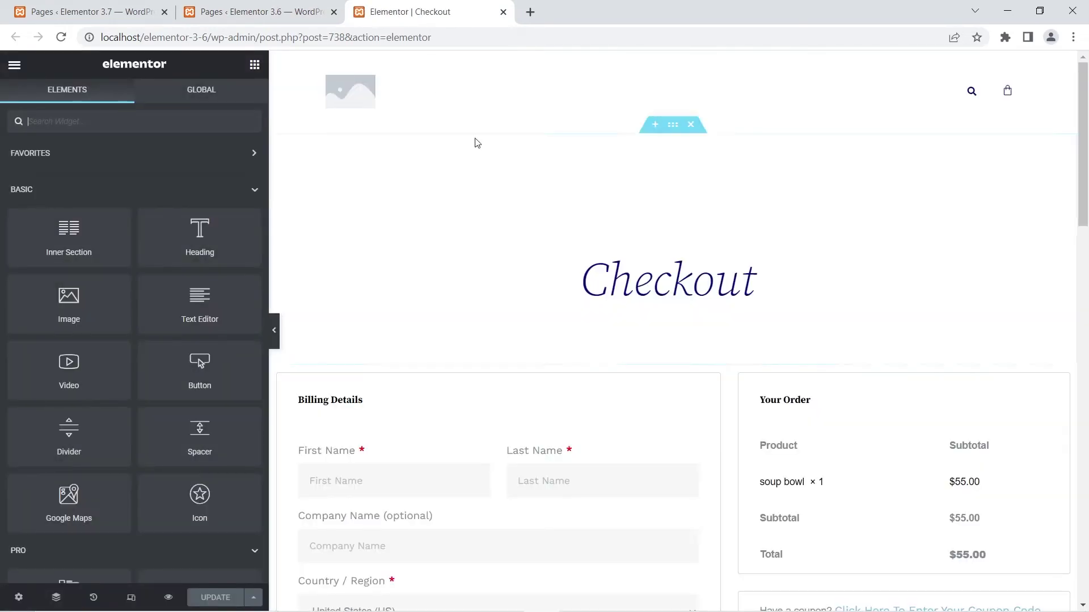
pyautogui.scroll(-3, 476, 143)
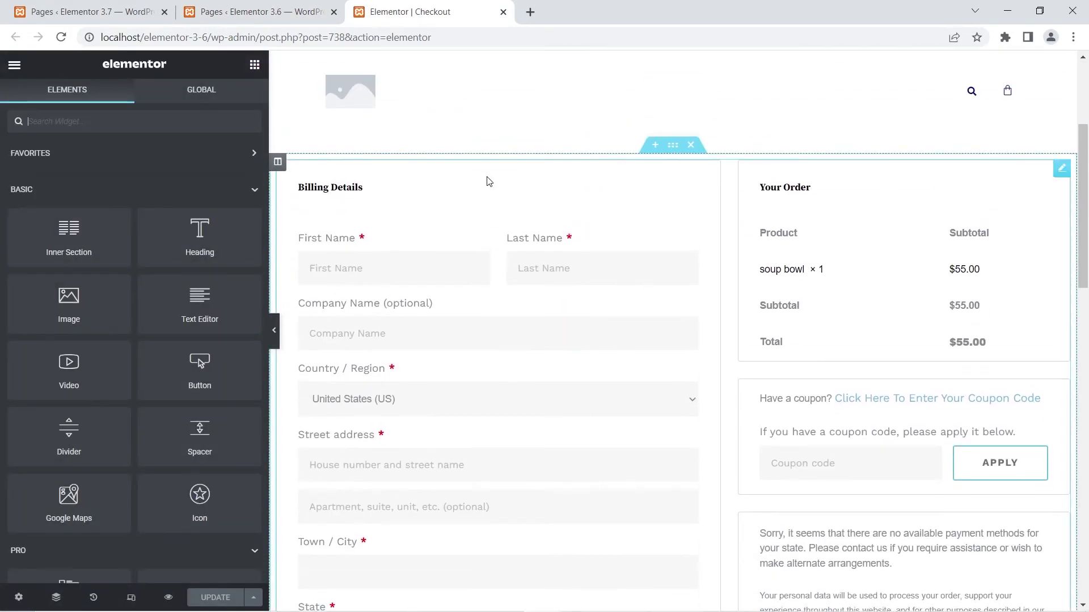
pyautogui.click(489, 181)
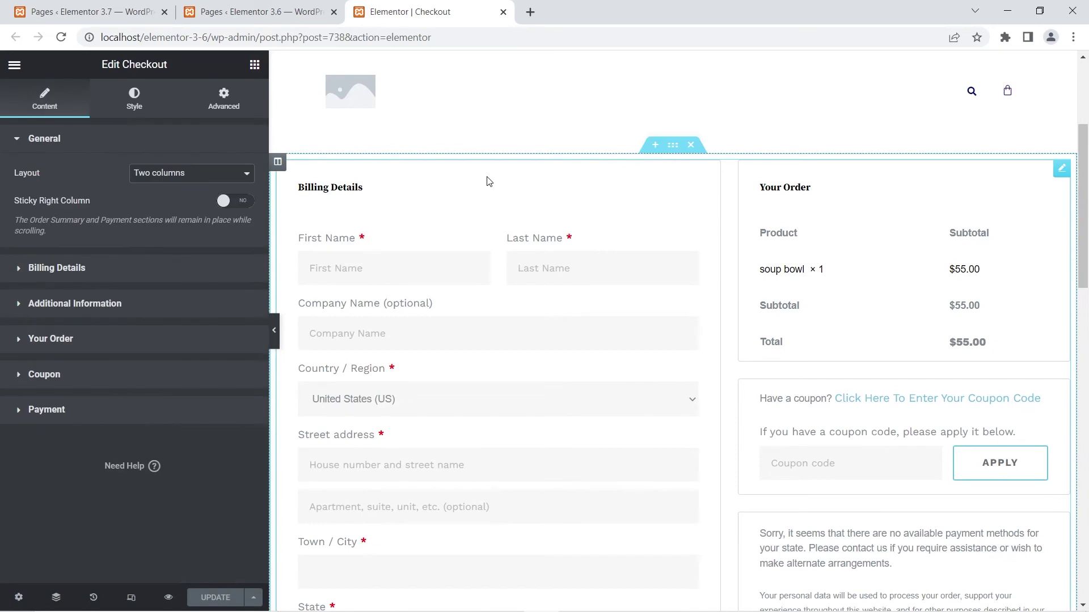
pyautogui.click(54, 377)
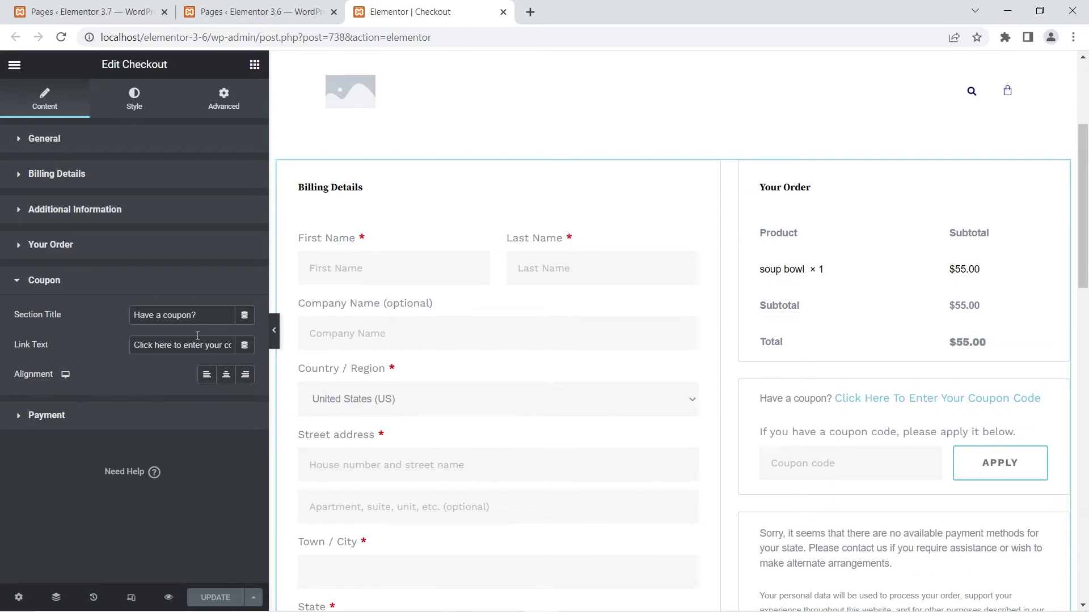
# - Open the Elementor 3.7 site's Checkout page in Elementor beside the 3.6 one and show the Checkout widget's Coupon settings
pyautogui.click(134, 6)
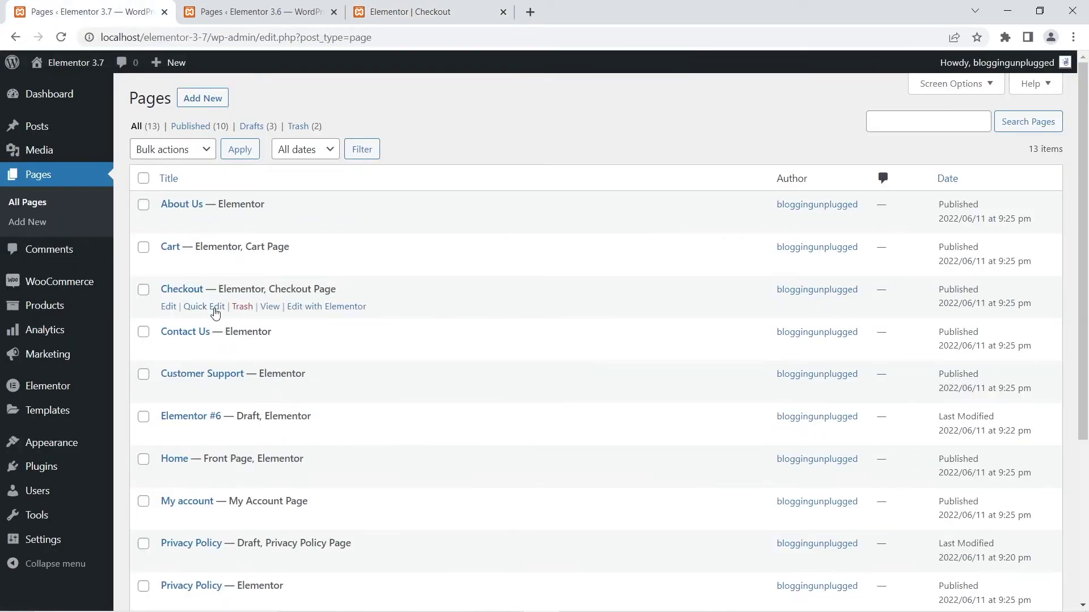
pyautogui.rightClick(328, 308)
pyautogui.click(351, 316)
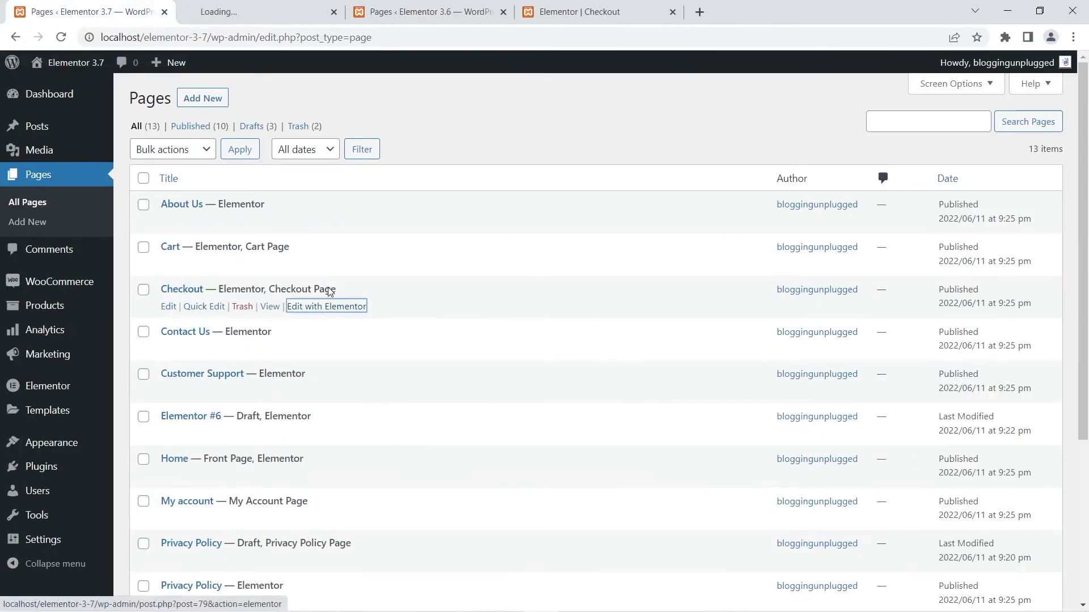
pyautogui.moveTo(196, 21); pyautogui.dragTo(358, 18)
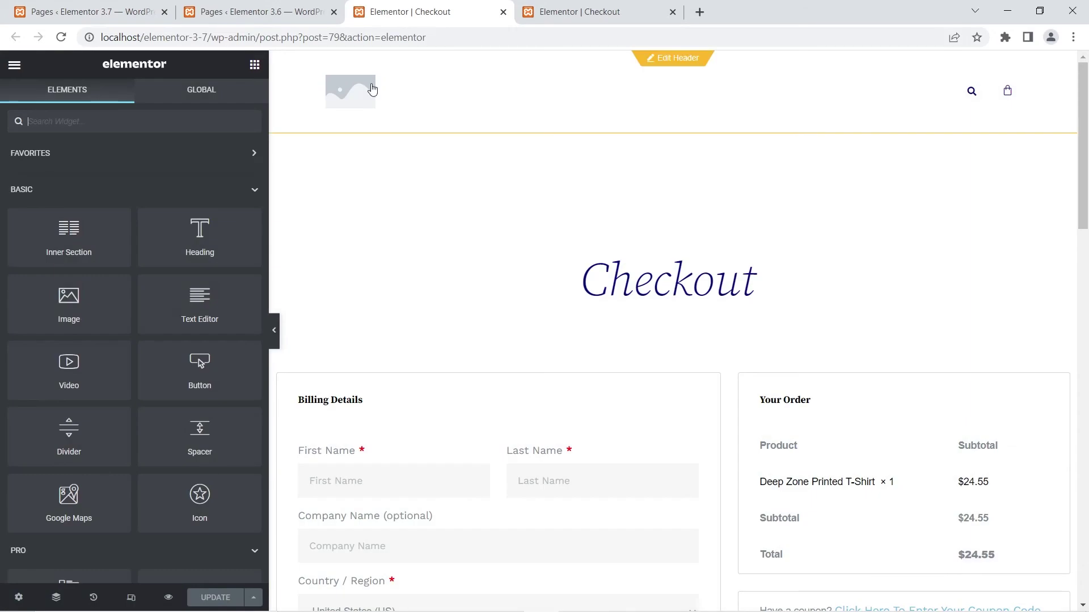
pyautogui.click(451, 403)
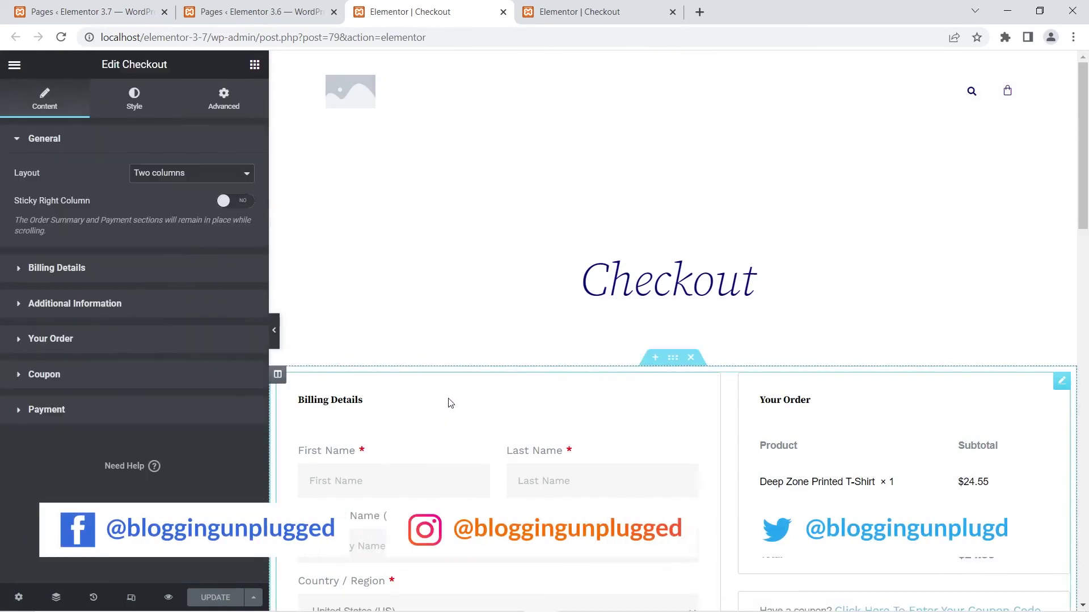
pyautogui.click(143, 378)
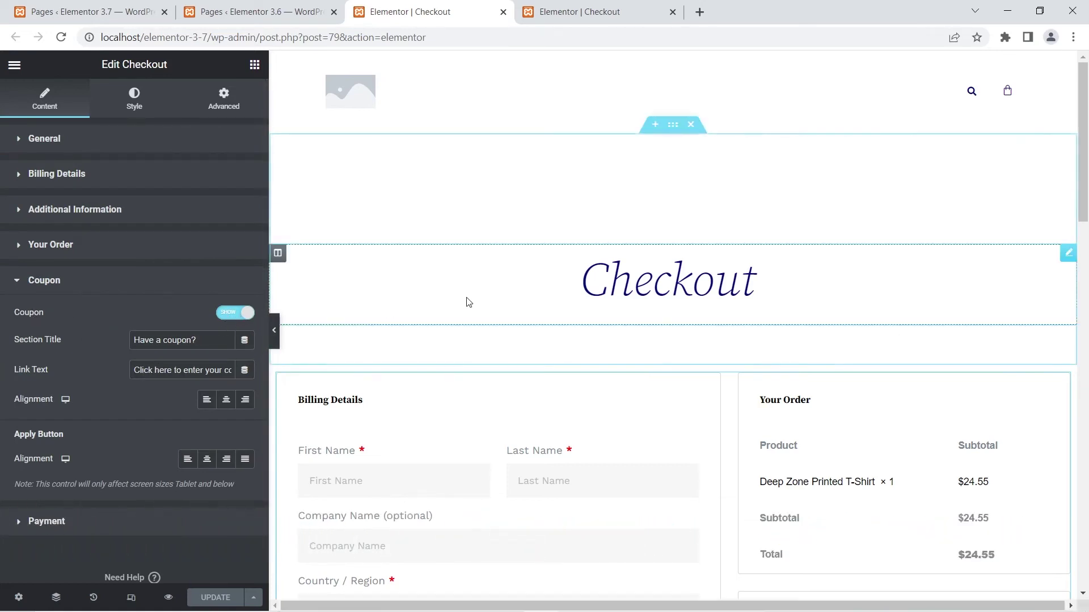
# - Hide the coupon section with the Elementor 3.7 Checkout widget's Coupon option and show it again
pyautogui.scroll(-3, 468, 302)
pyautogui.scroll(-2, 468, 302)
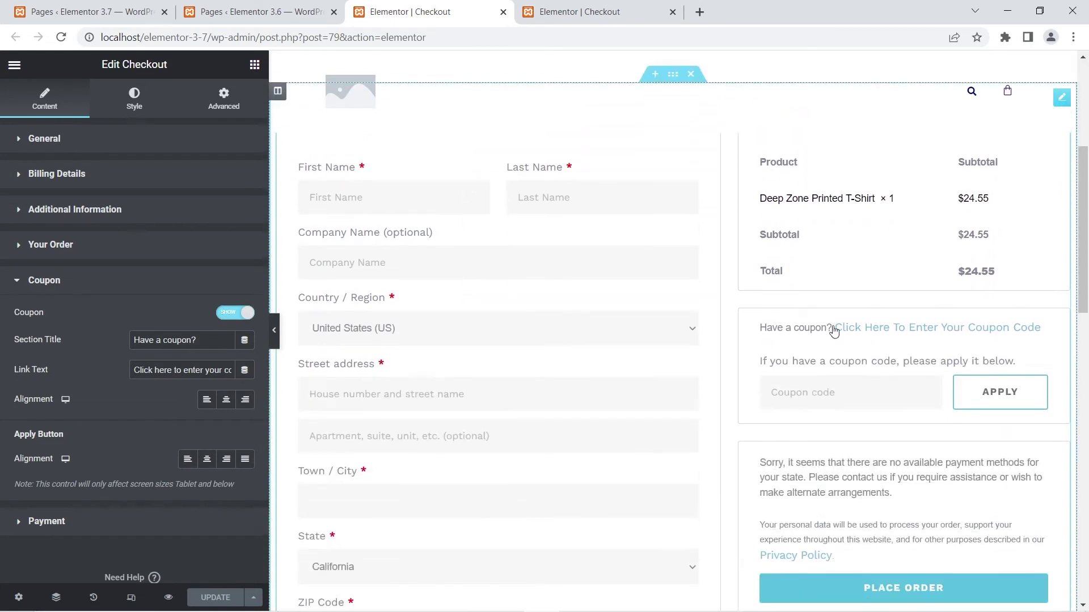
pyautogui.click(232, 314)
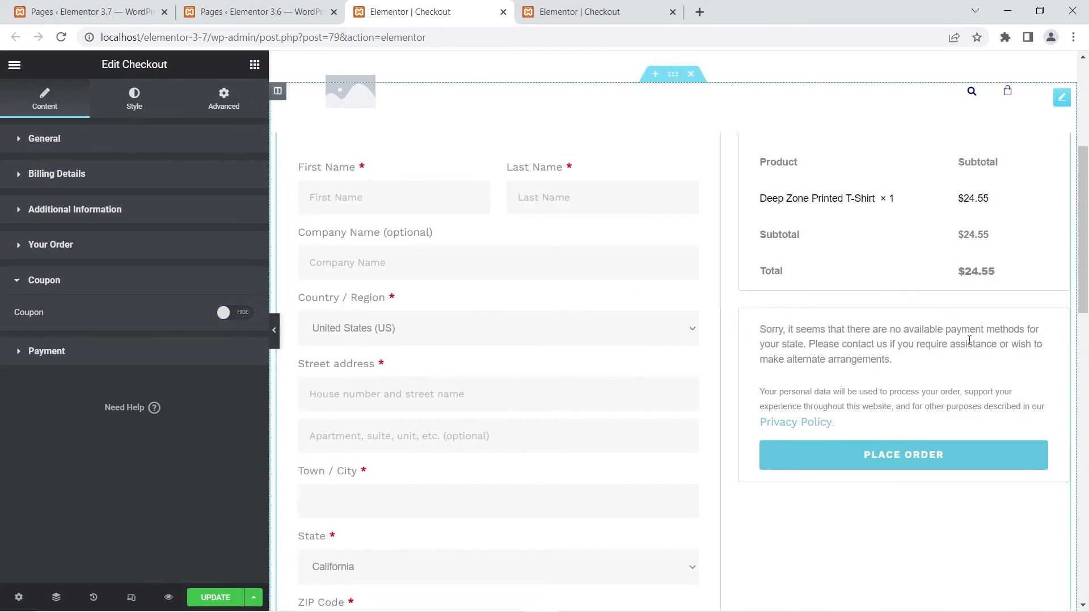
pyautogui.click(241, 316)
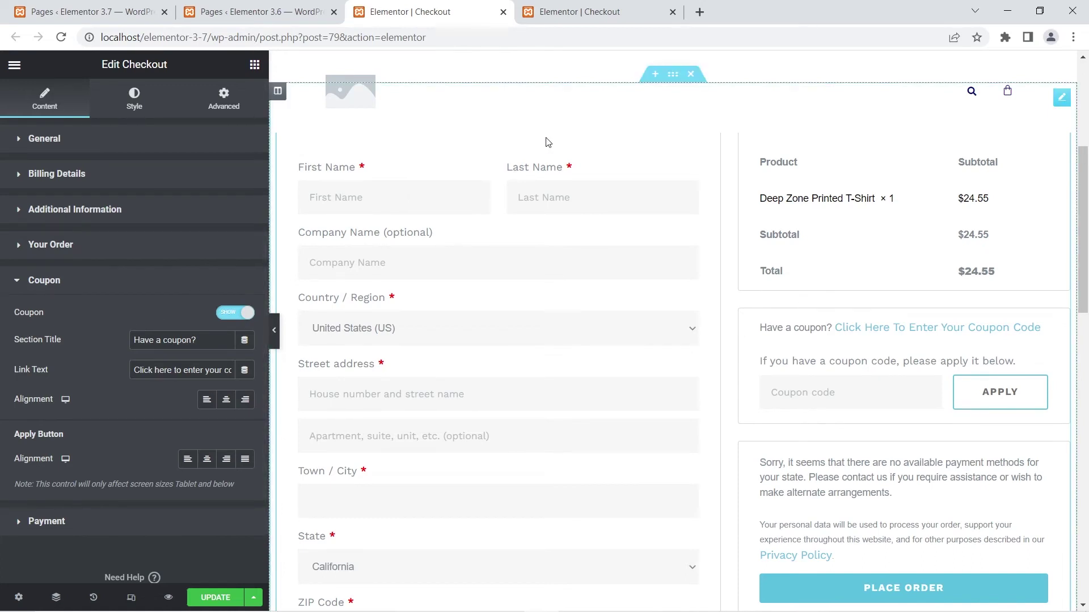
# - Compare the Checkout widget's Coupon settings, including the Apply Button alignment, between Elementor 3.6 and 3.7
pyautogui.click(566, 12)
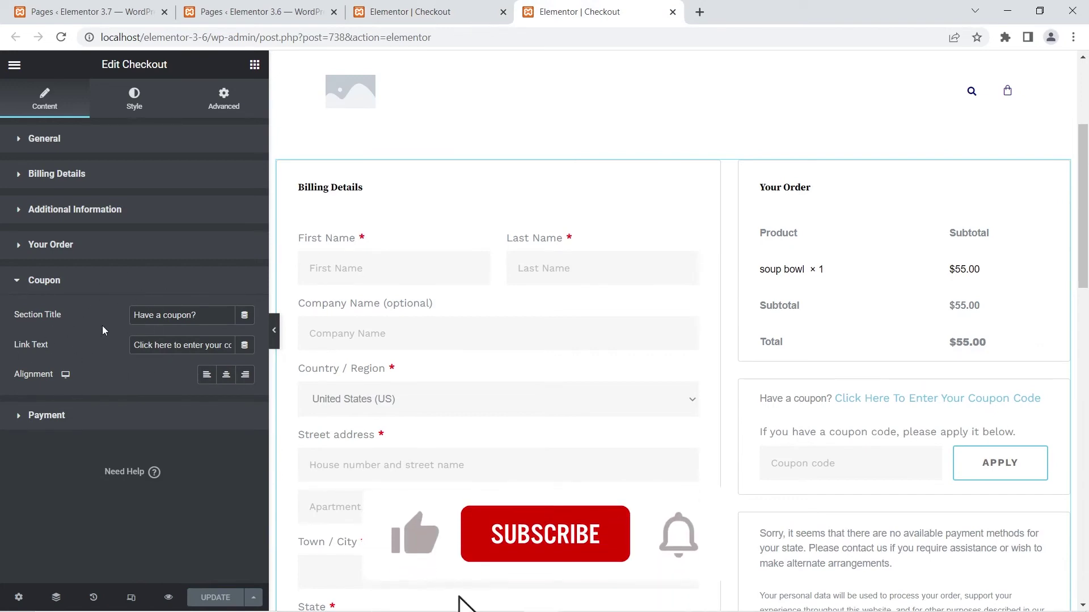
pyautogui.click(407, 7)
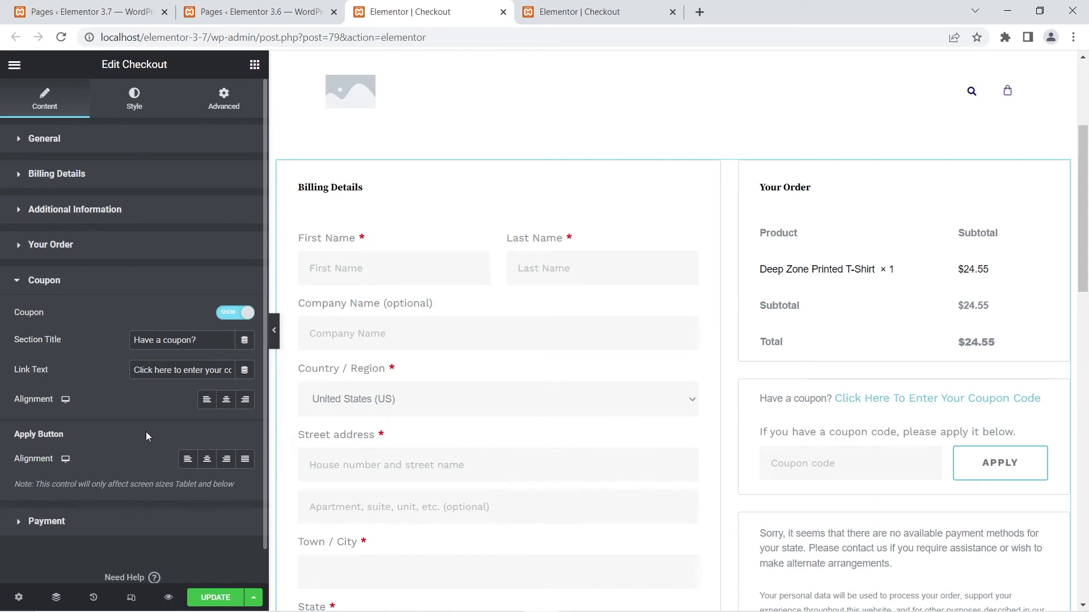
pyautogui.click(579, 7)
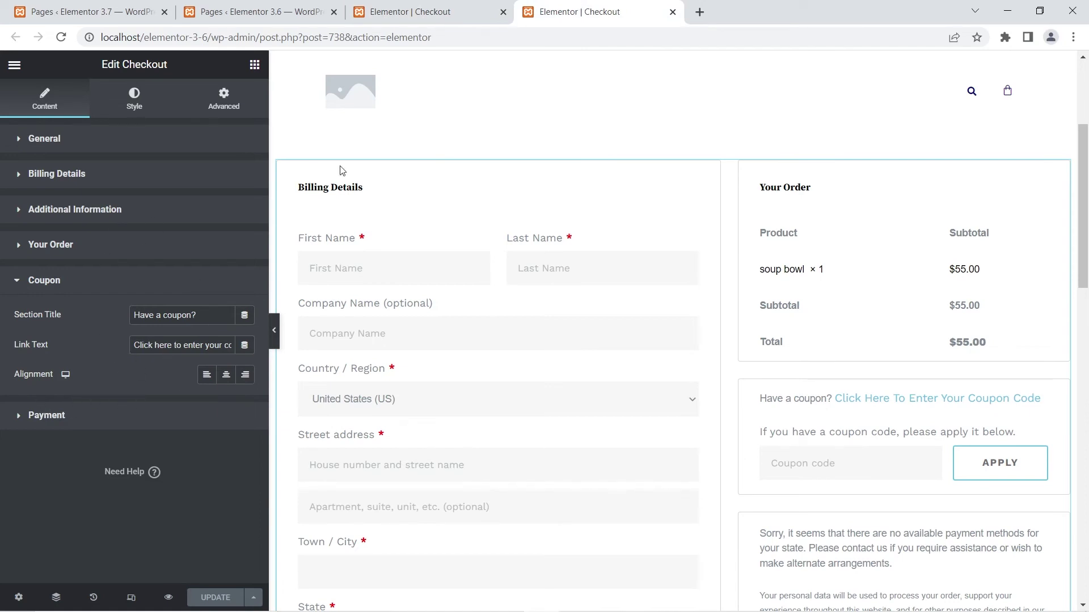
pyautogui.click(425, 8)
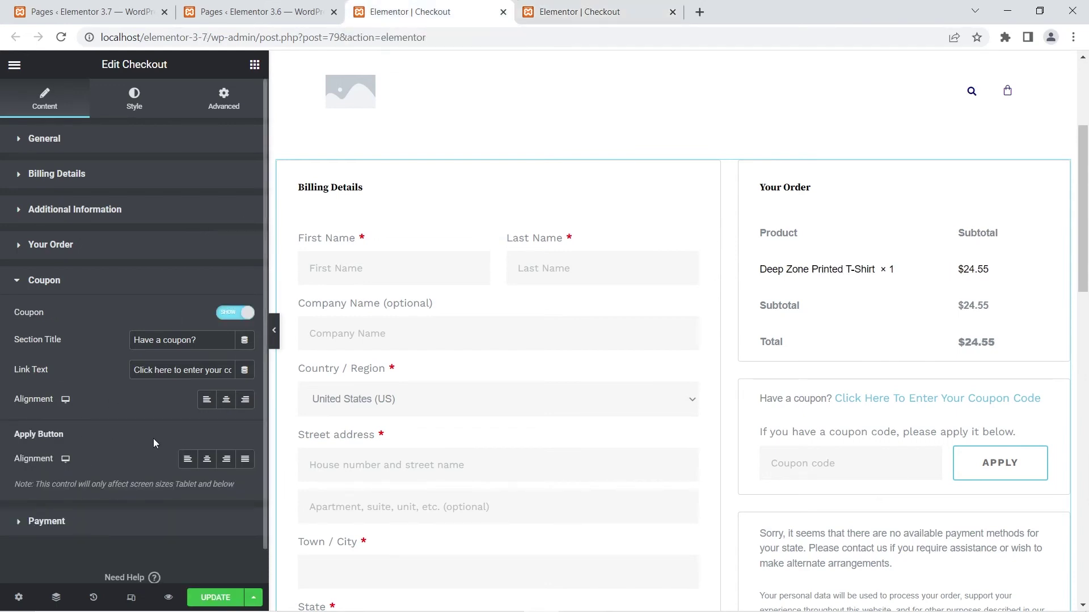
pyautogui.click(592, 10)
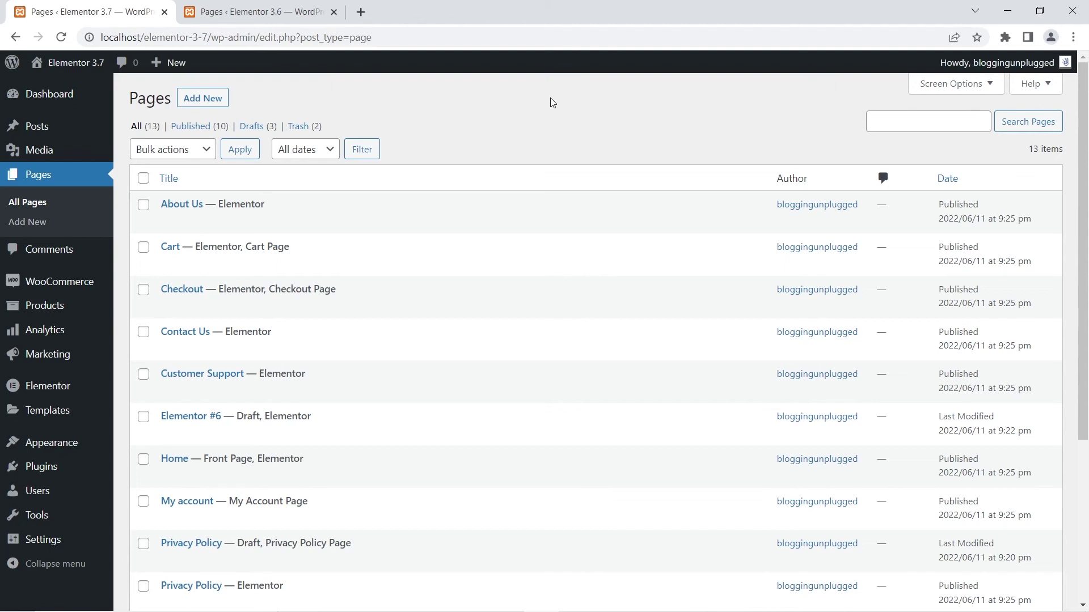
# - Open the Elementor 3.6 site's My Account page in Elementor in its own tab and show the My Account widget's settings
pyautogui.click(291, 6)
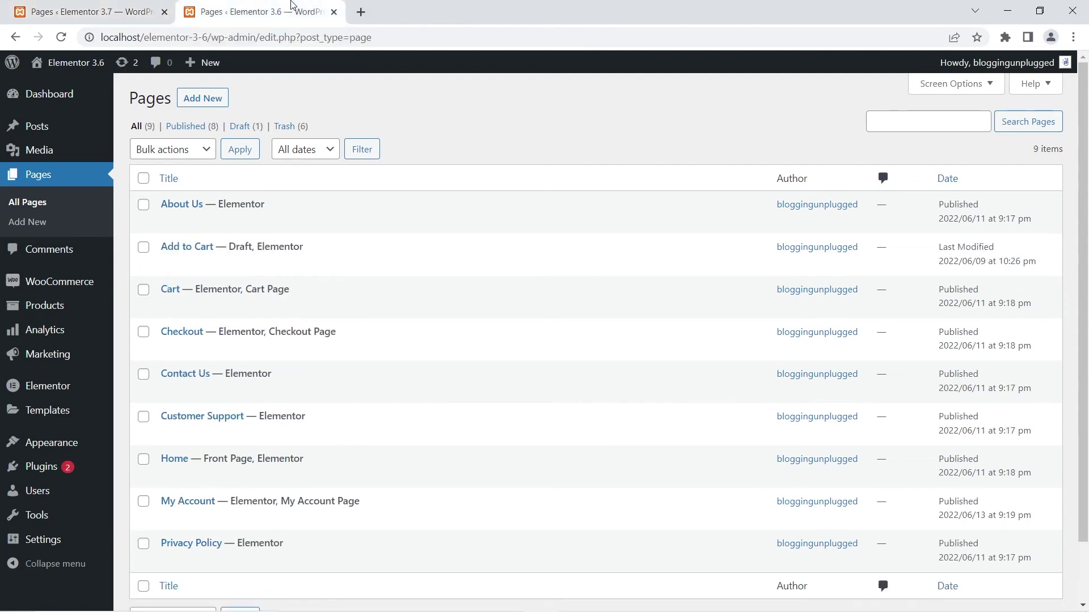
pyautogui.scroll(-2, 344, 308)
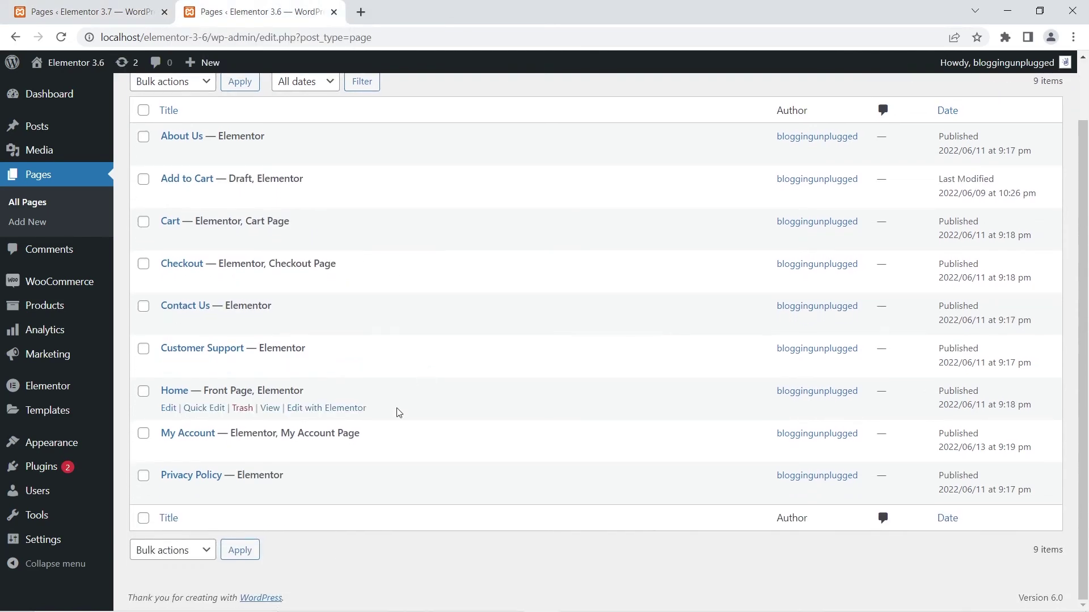
pyautogui.rightClick(334, 452)
pyautogui.click(354, 465)
pyautogui.click(451, 5)
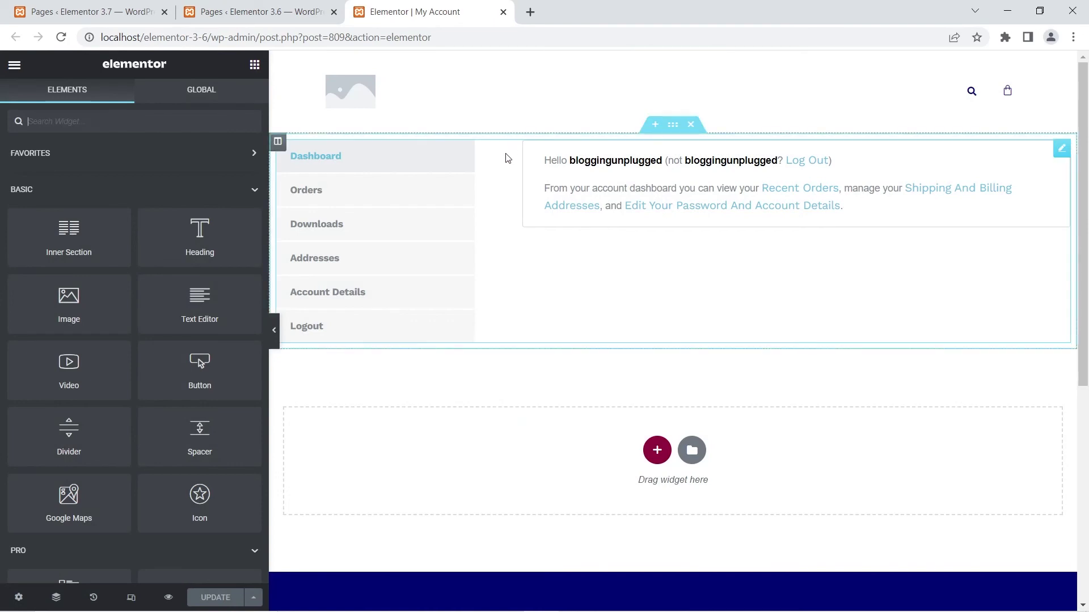
pyautogui.click(507, 158)
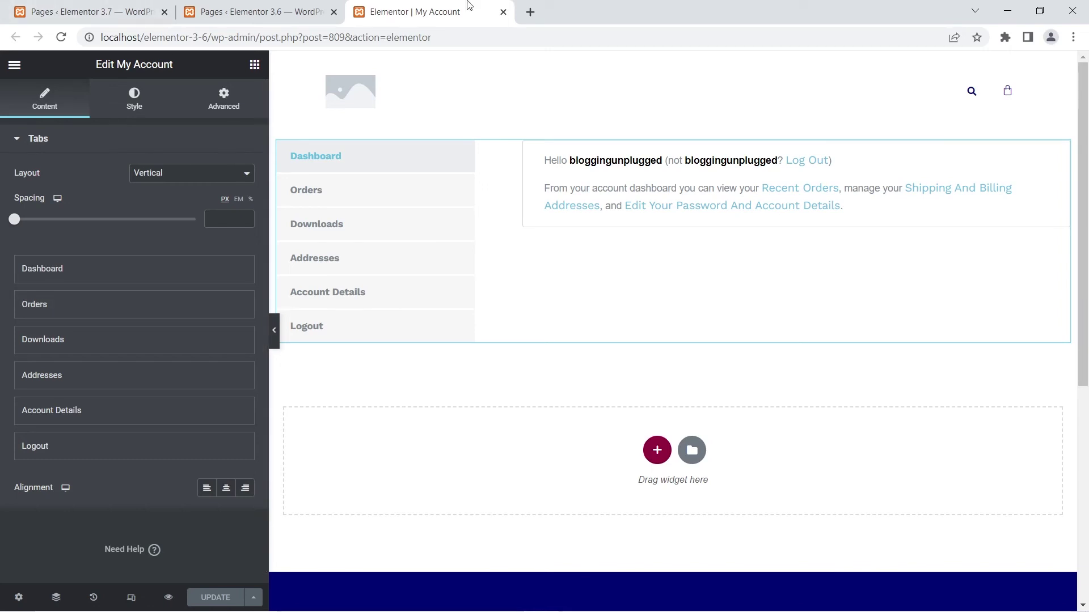
# - Open the Elementor 3.7 site's My account page in Elementor beside the 3.6 one and show the My Account widget's settings
pyautogui.click(93, 4)
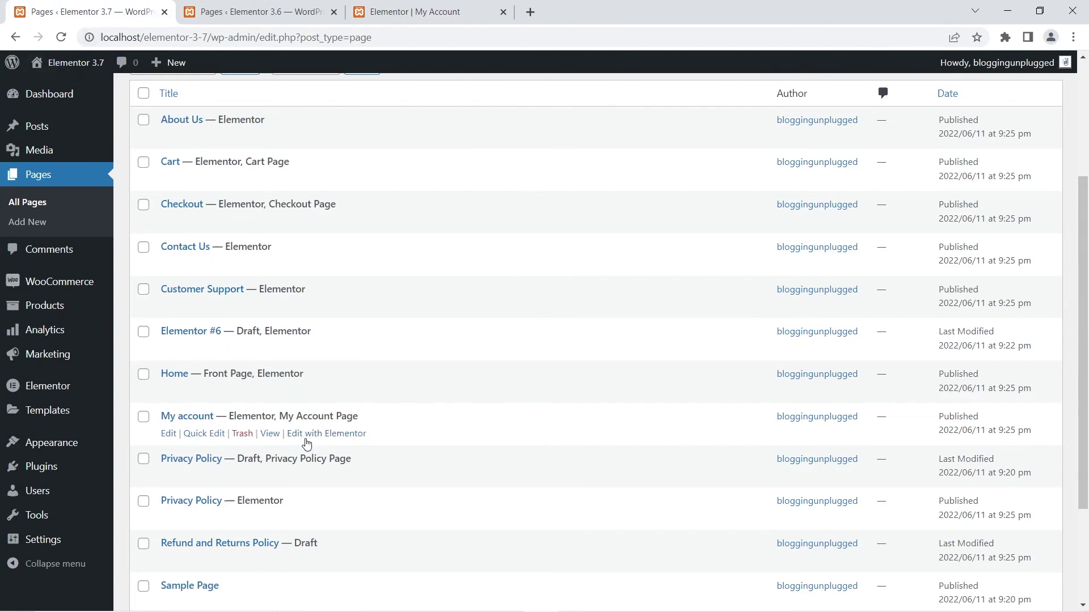
pyautogui.rightClick(309, 437)
pyautogui.click(343, 445)
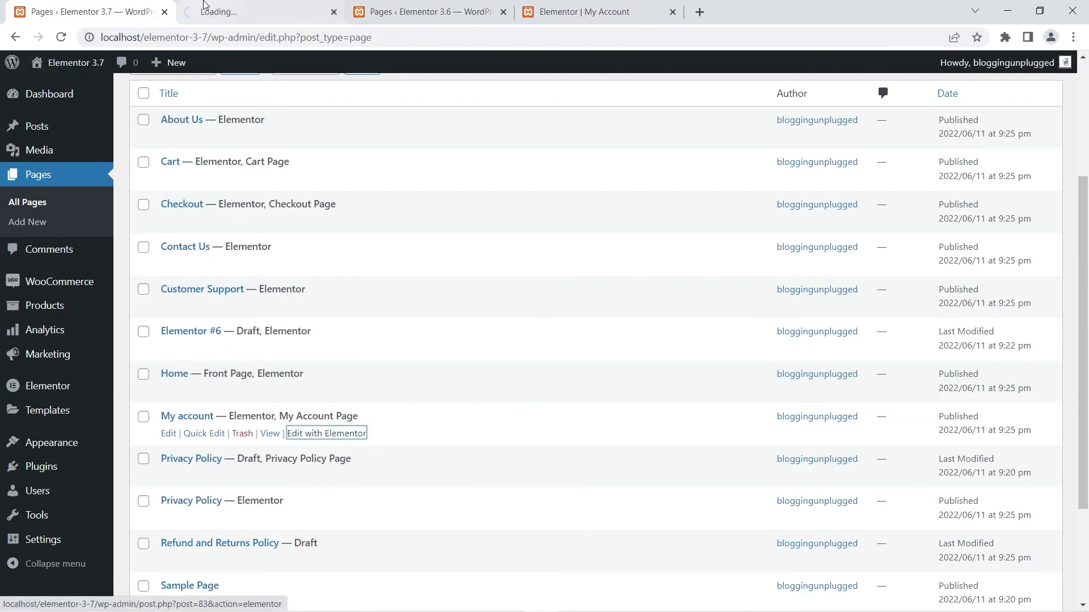
pyautogui.moveTo(205, 4); pyautogui.dragTo(374, 4)
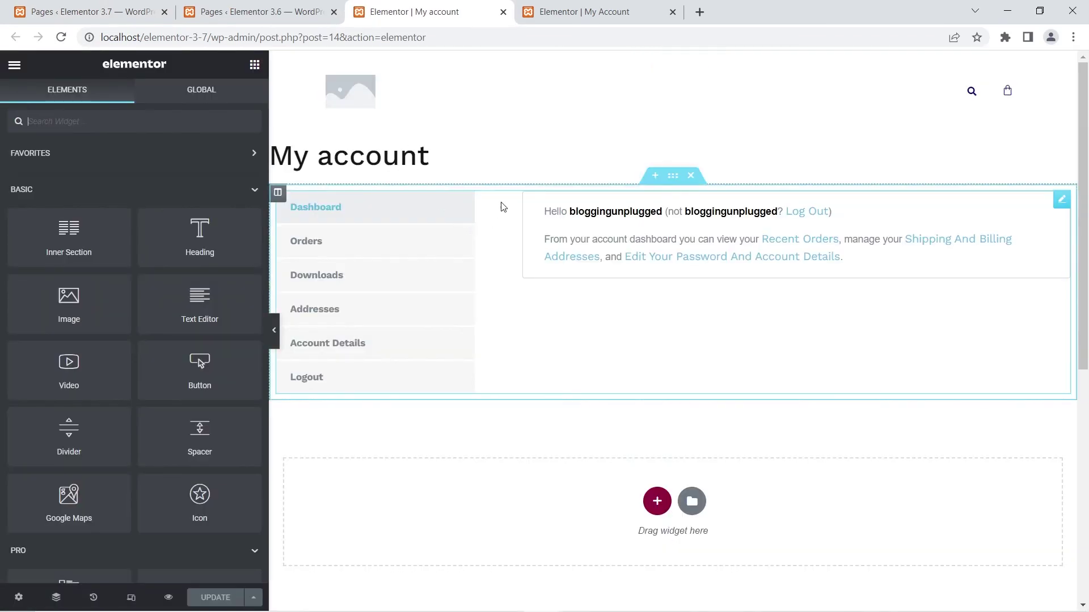
pyautogui.click(501, 206)
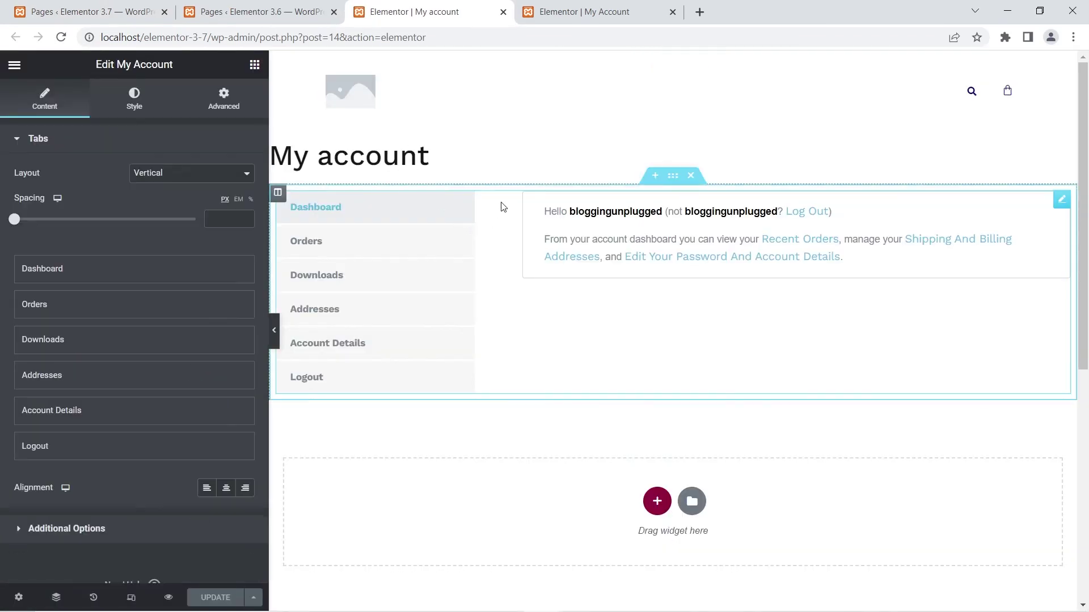
pyautogui.scroll(-1, 67, 515)
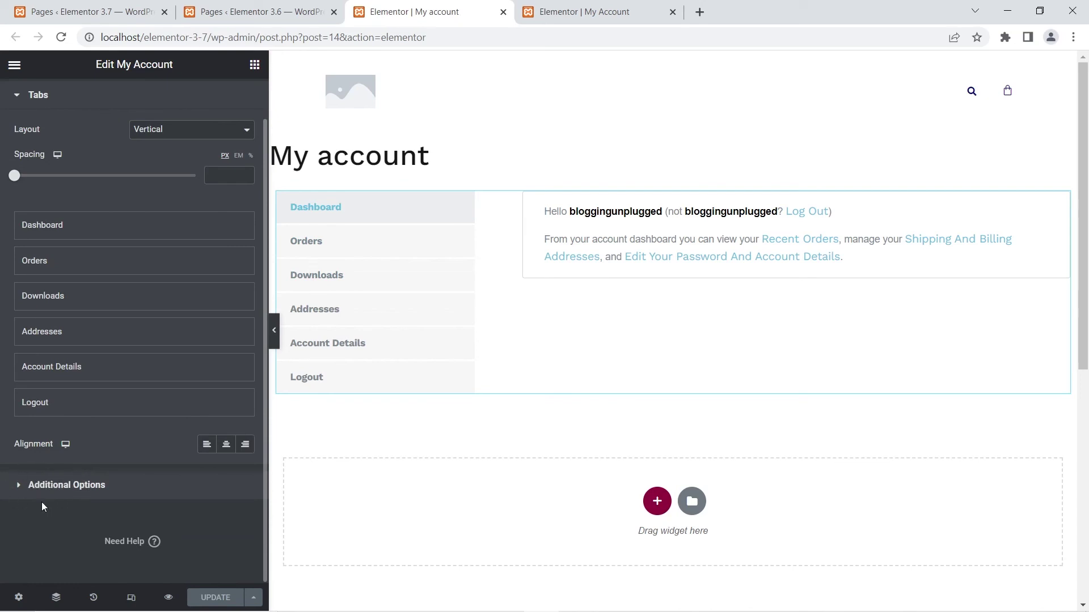
# - Collapse the My Account widget's Tabs section in Elementor 3.6 and 3.7 to compare the available content sections
pyautogui.click(546, 8)
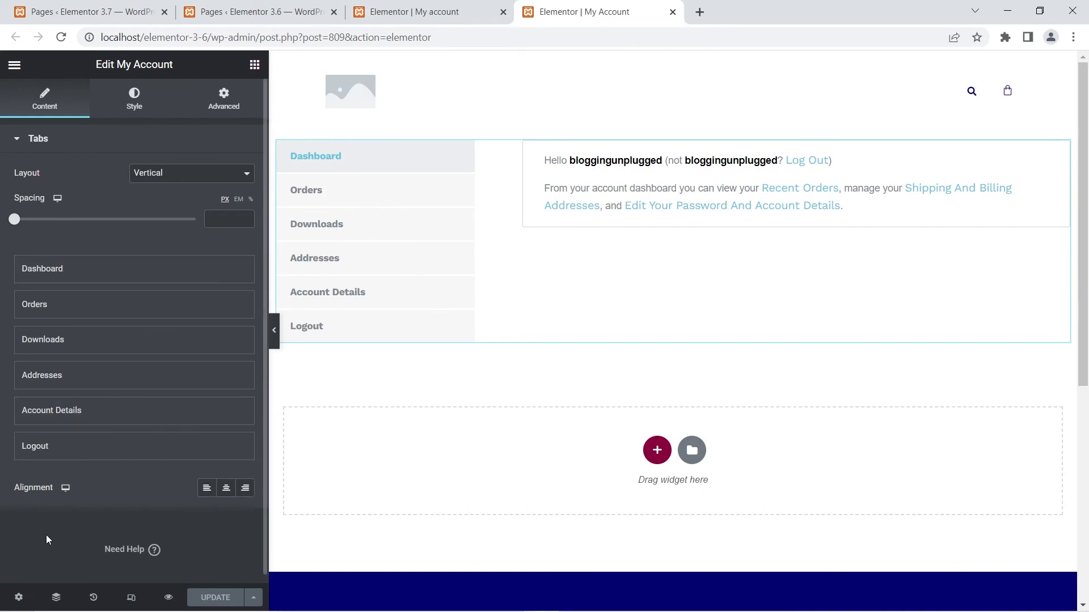
pyautogui.click(18, 140)
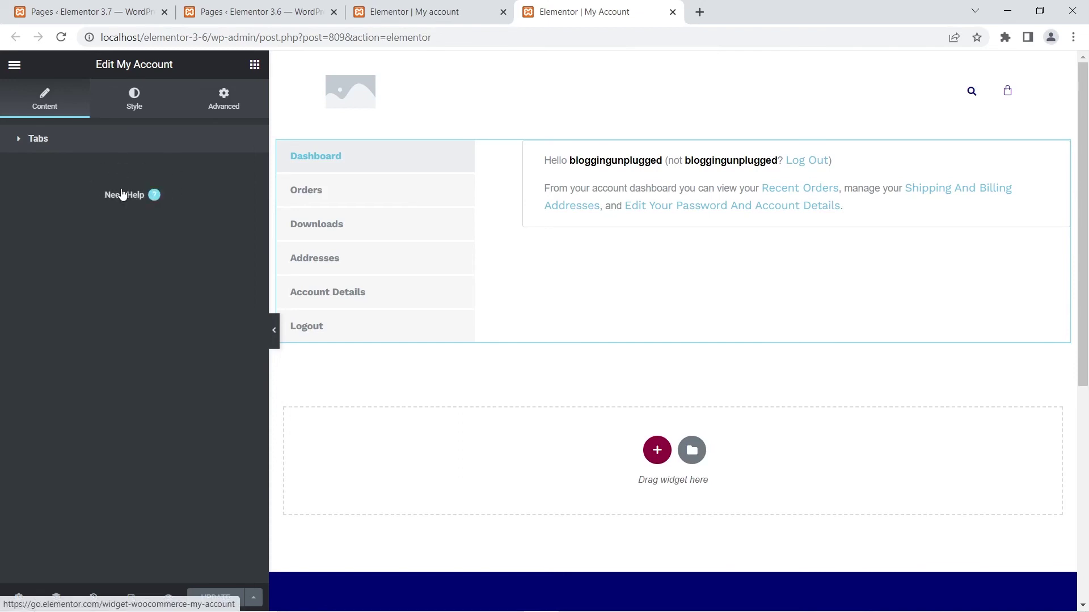
pyautogui.click(408, 12)
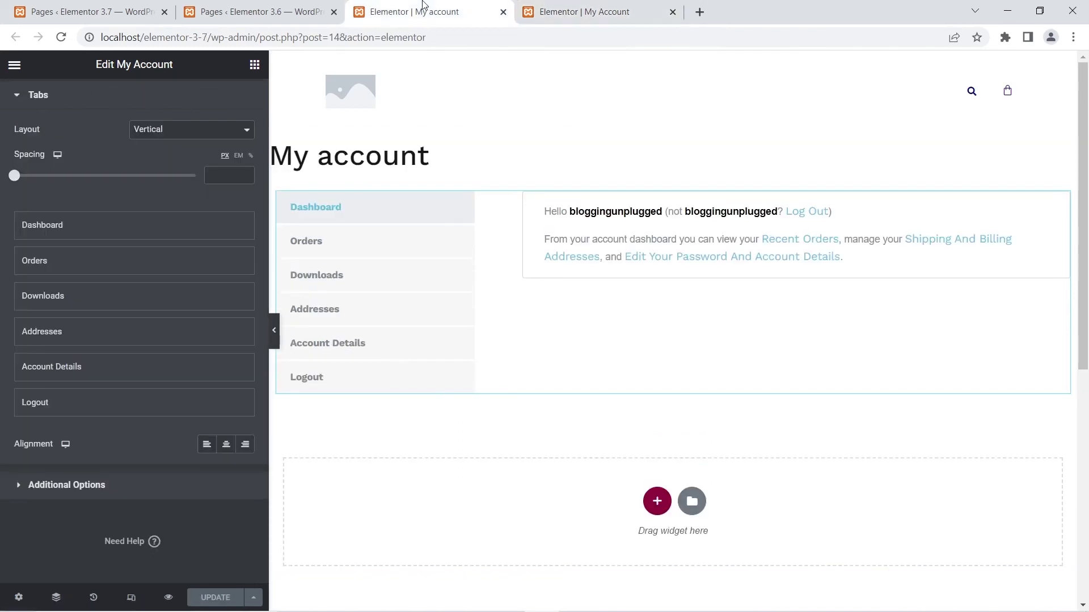
pyautogui.click(38, 102)
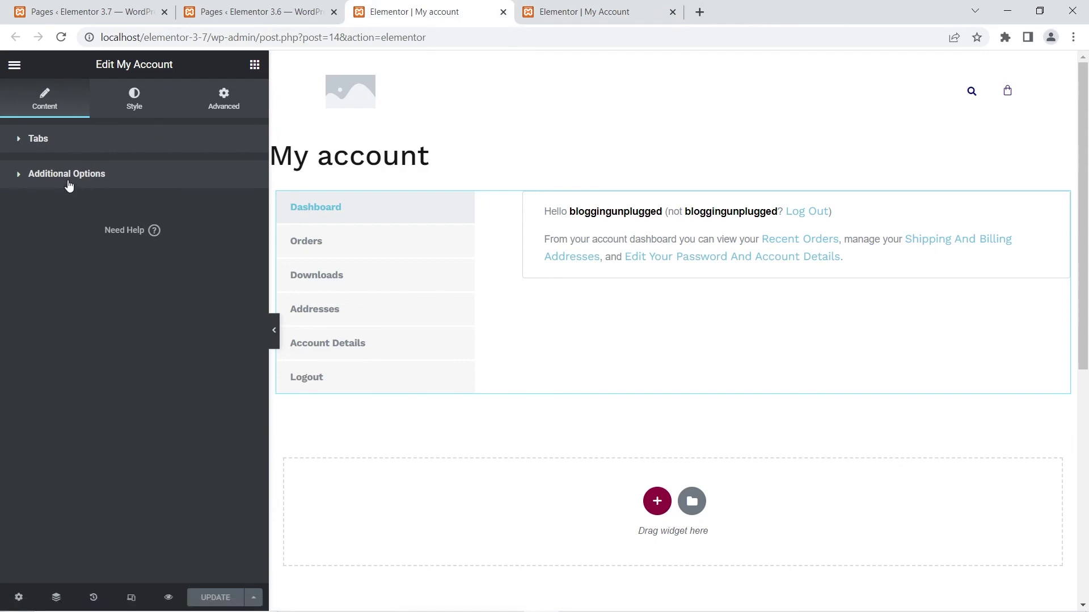
# - Enable Customize Dashboard in the Elementor 3.7 My Account widget's Additional Options and open the template chooser
pyautogui.click(43, 177)
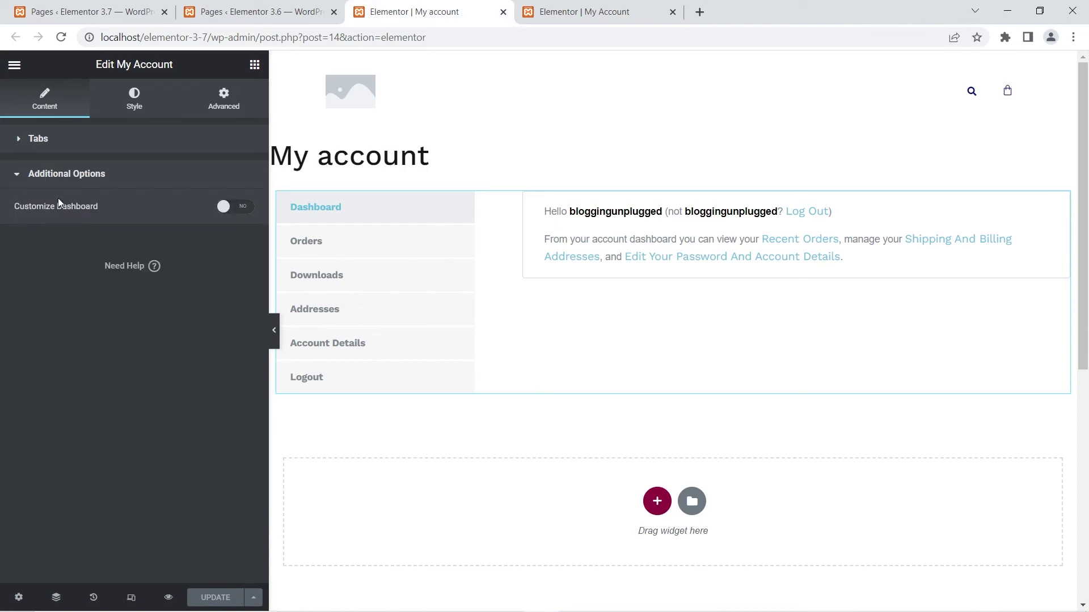
pyautogui.click(237, 208)
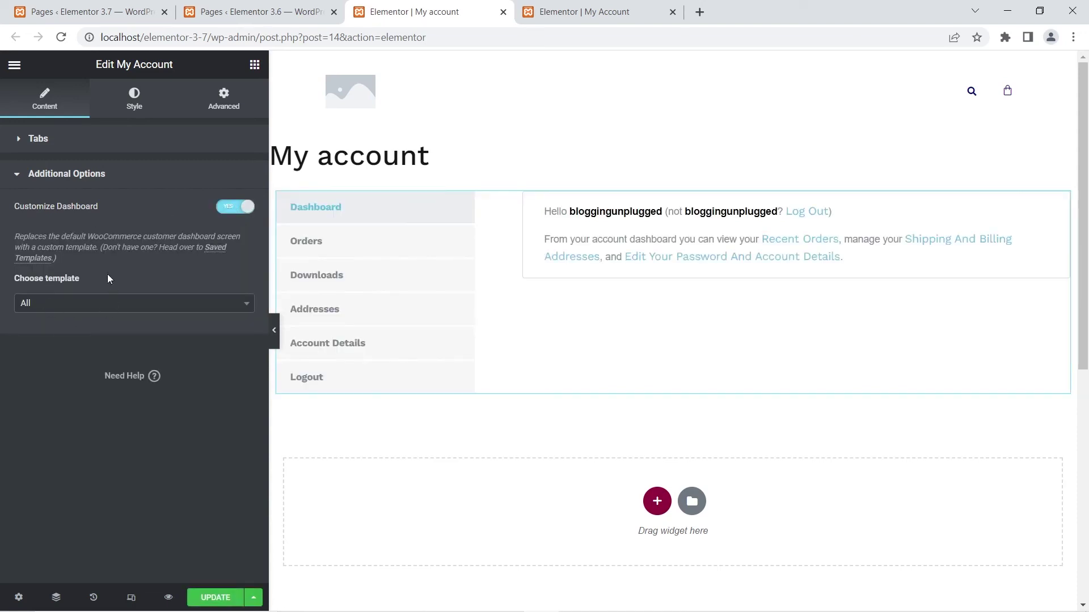
pyautogui.click(76, 307)
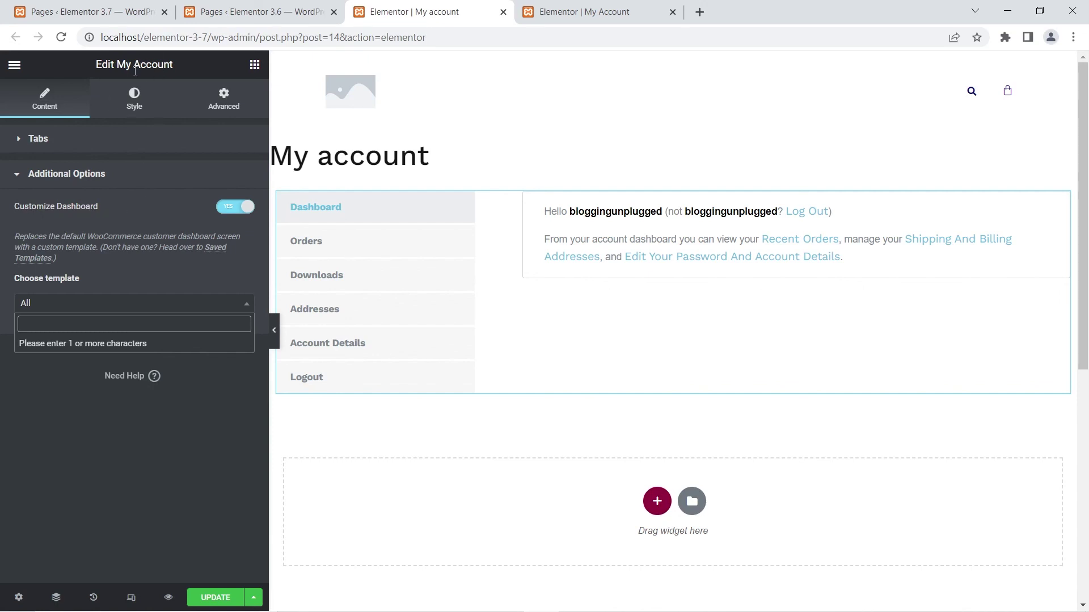
# - Turn Customize Dashboard off and back on in the 3.7 My Account widget and reopen the template chooser
pyautogui.click(233, 213)
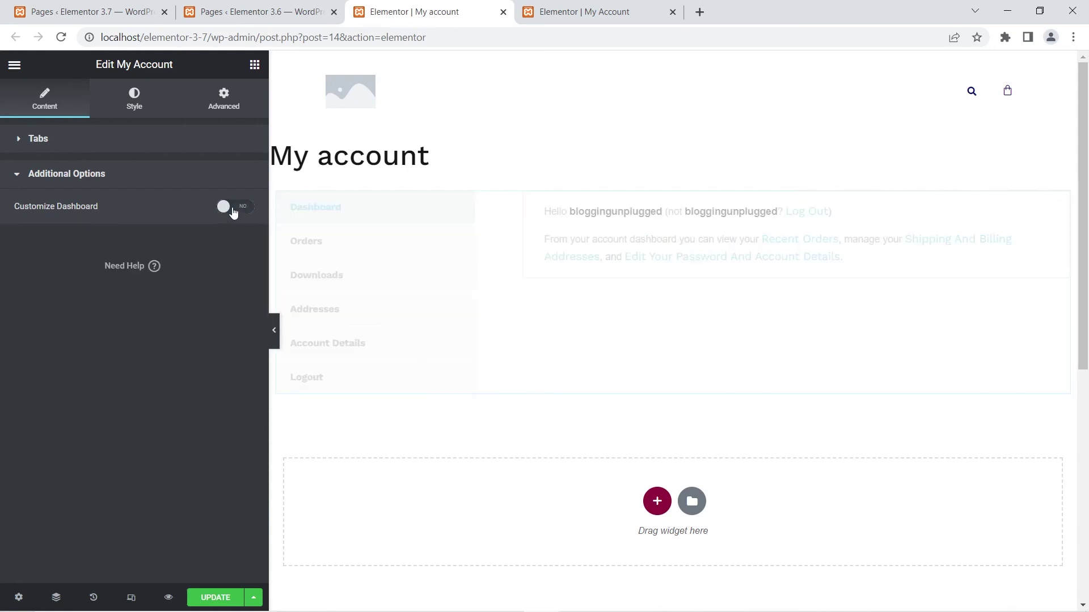
pyautogui.click(236, 209)
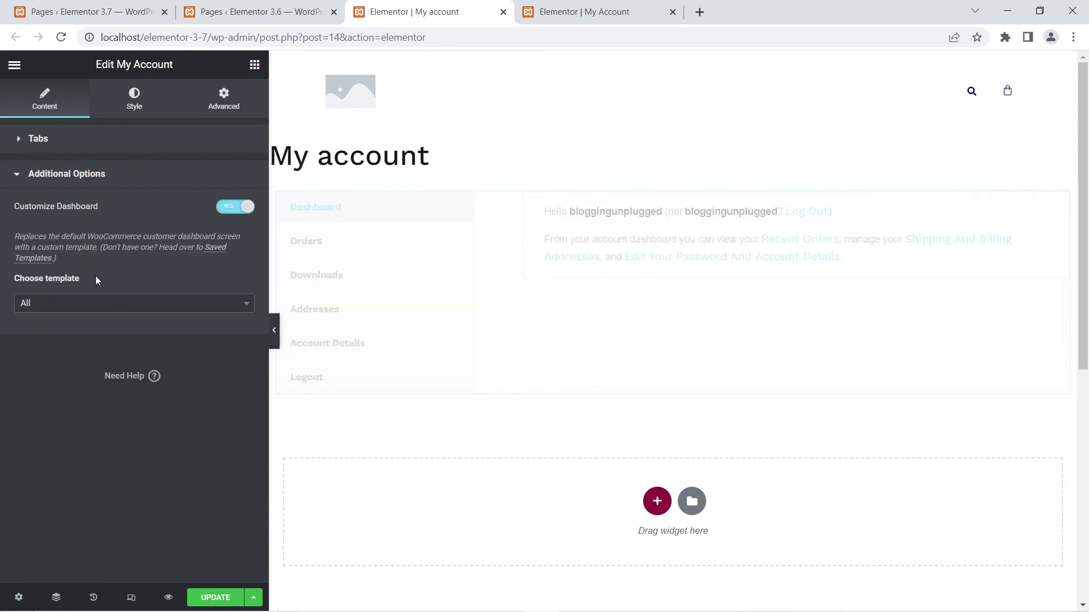
pyautogui.click(48, 310)
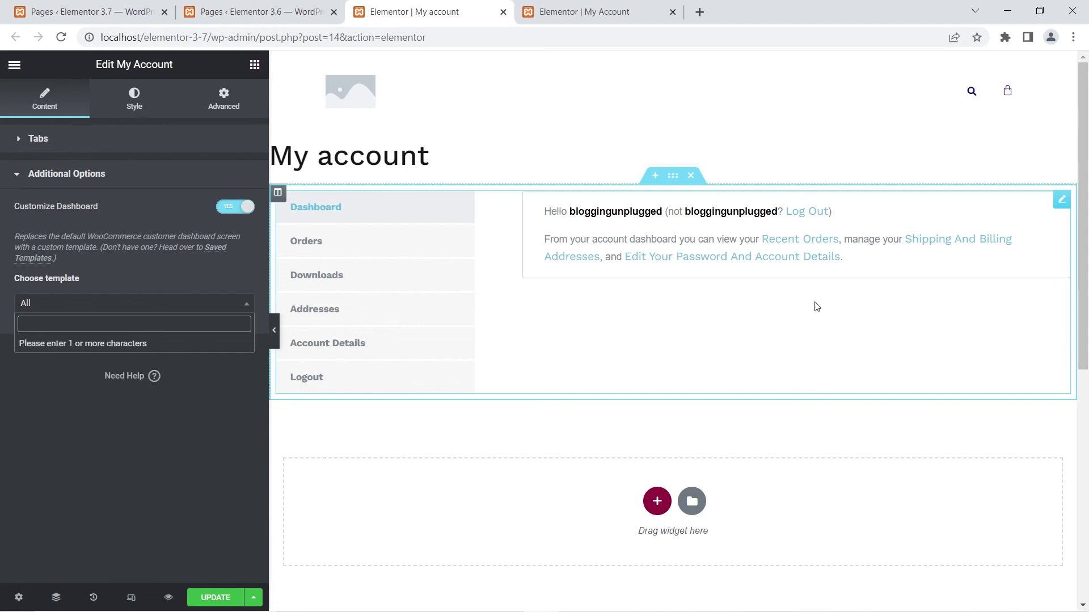
# - Check the My Account widget's content sections in Elementor 3.6 for comparison
pyautogui.click(617, 9)
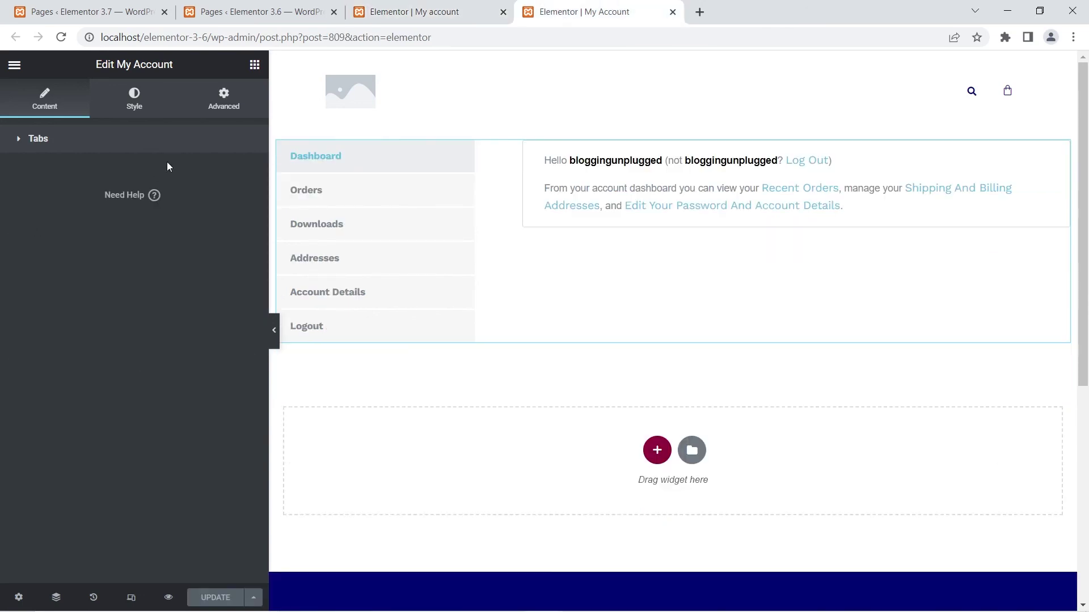